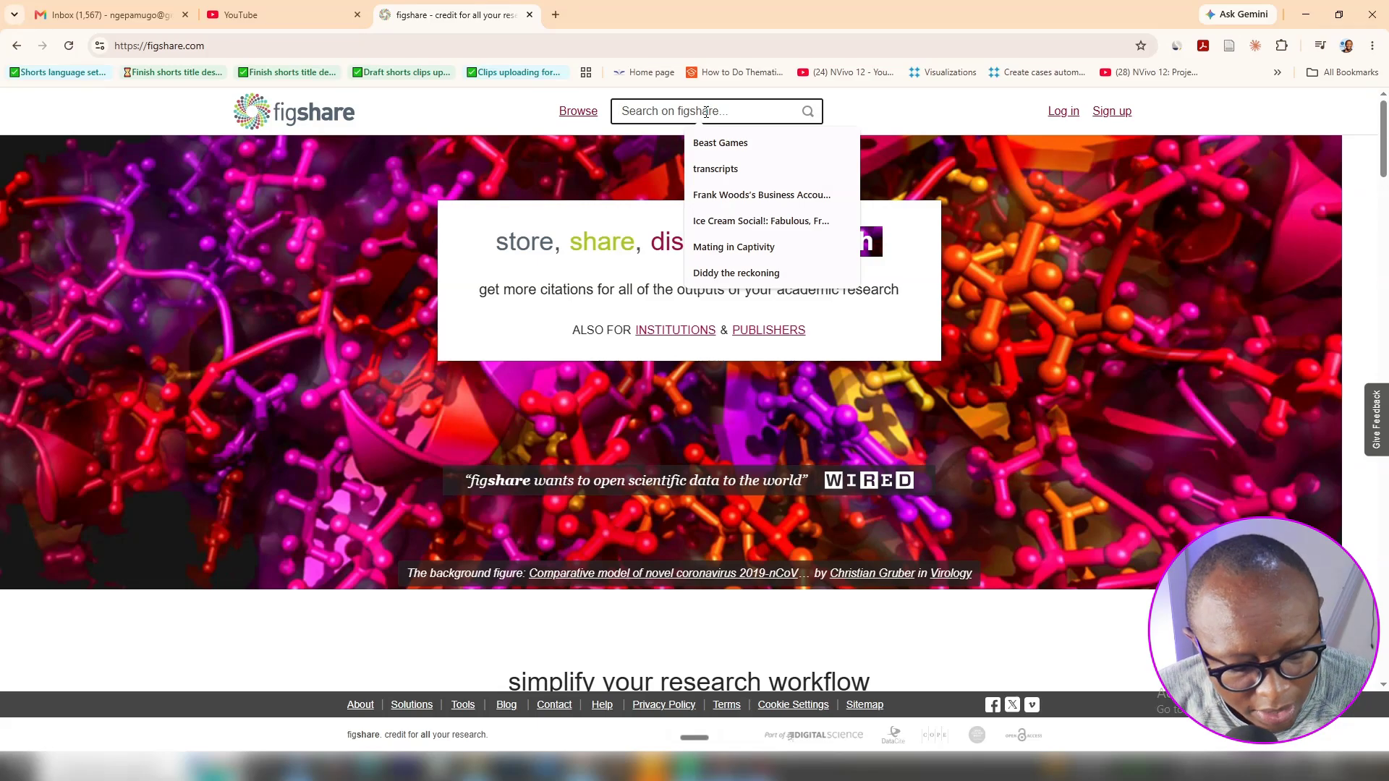
Search figshare for 'transcripts' and briefly view the Transcripts for Process Design dataset
{"action": "type", "text": "tranbs"}
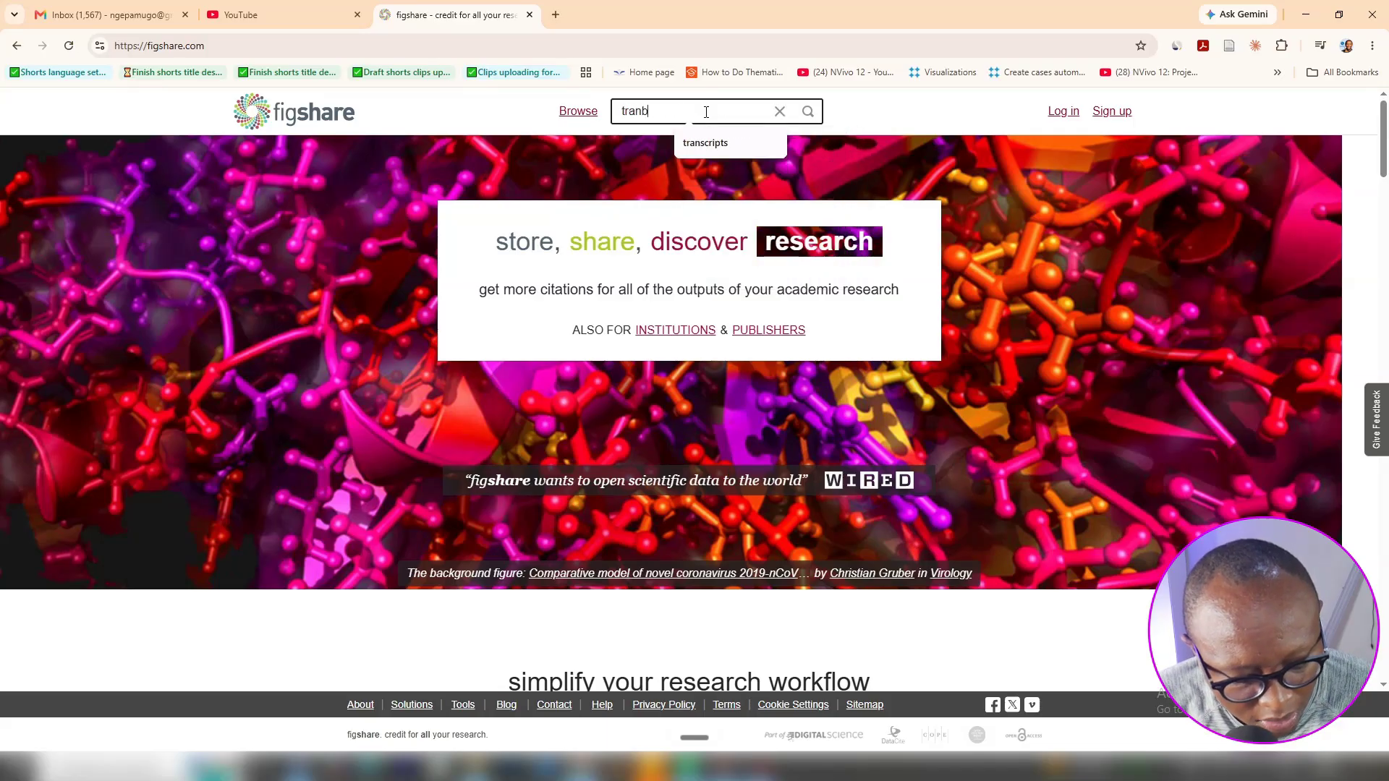
{"action": "key", "text": "BackSpace"}
{"action": "key", "text": "BackSpace"}
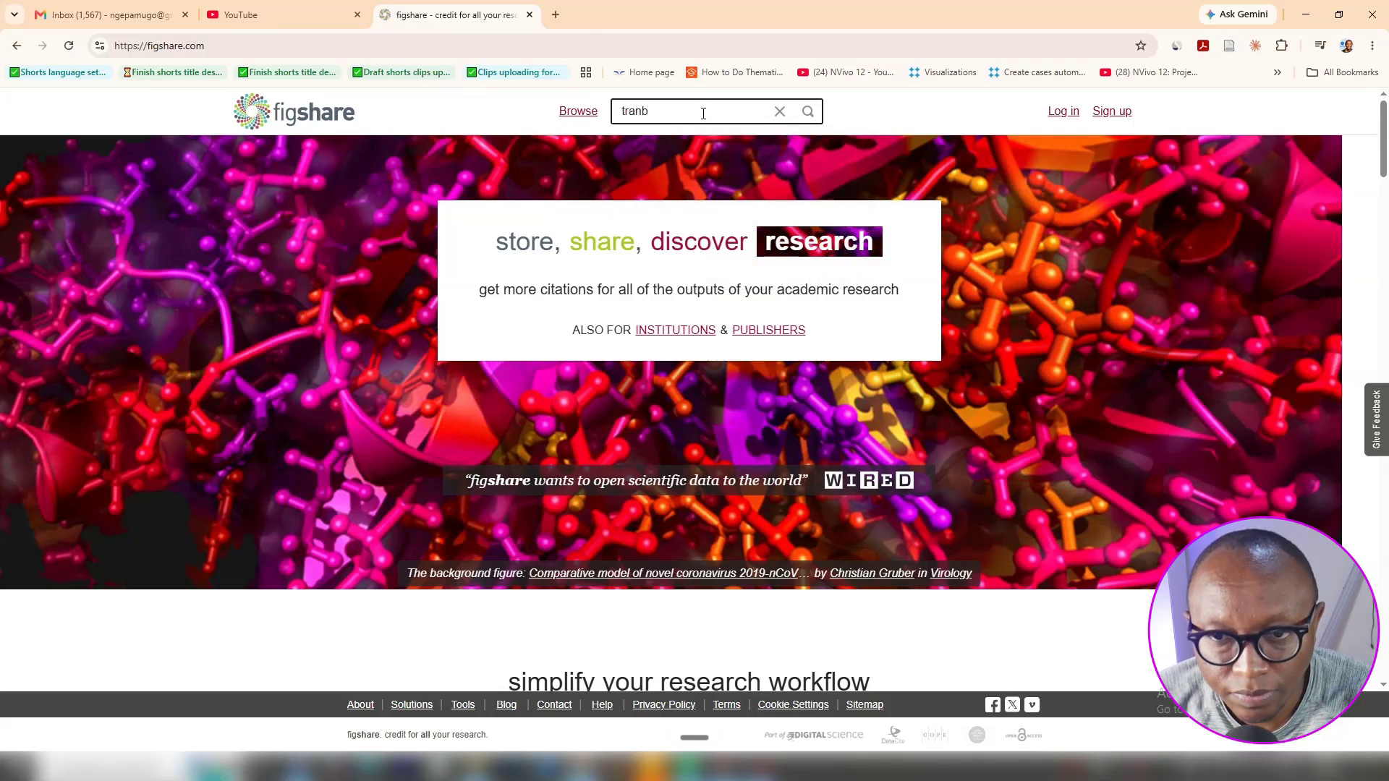
{"action": "left_click", "coordinate": [707, 143]}
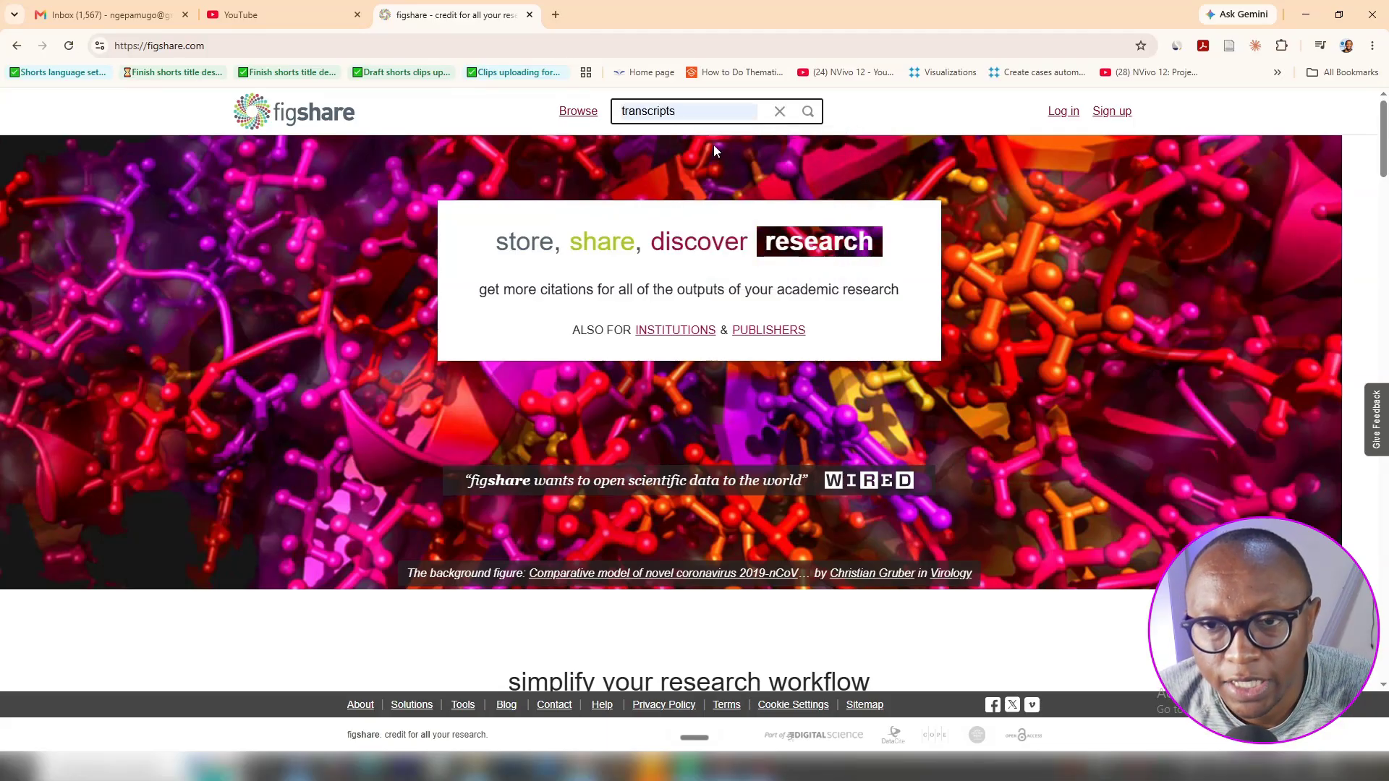
{"action": "key", "text": "Return"}
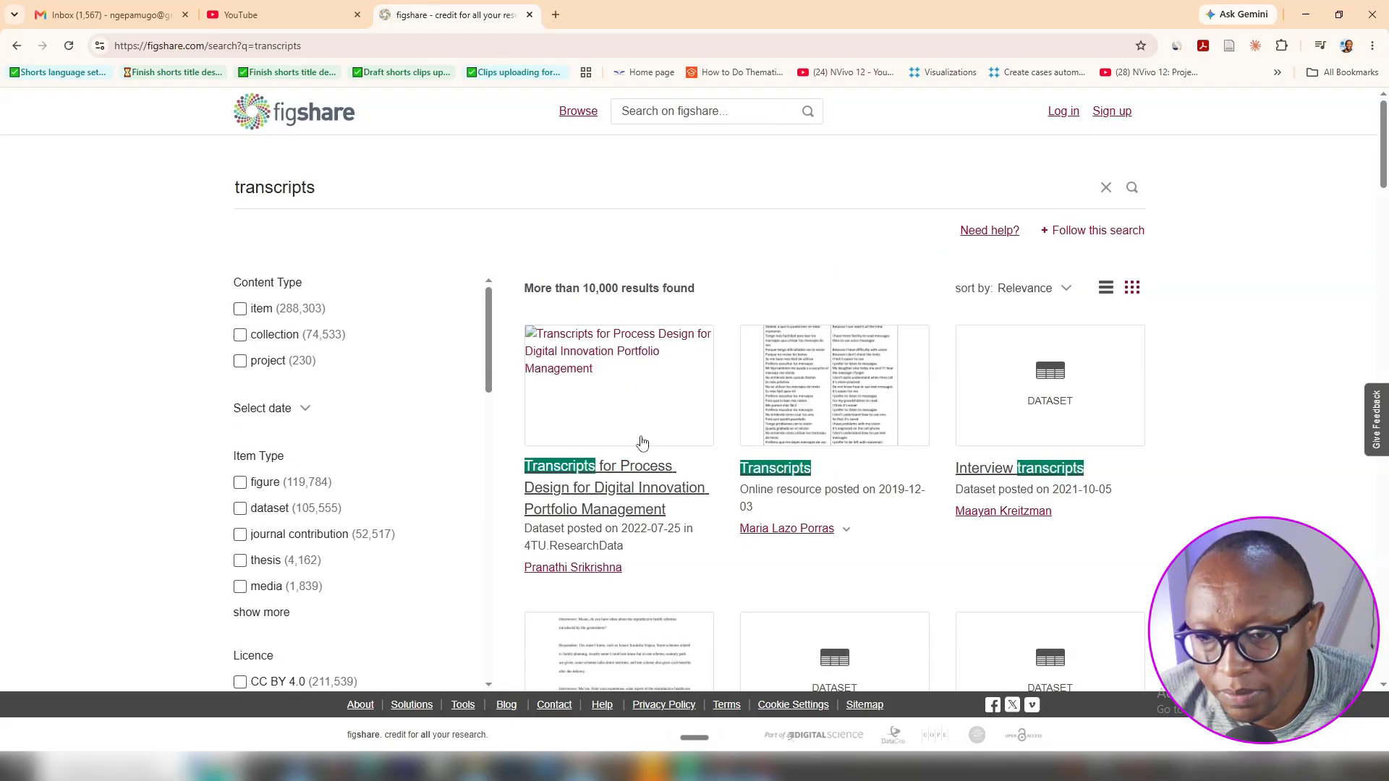
{"action": "left_click", "coordinate": [596, 502]}
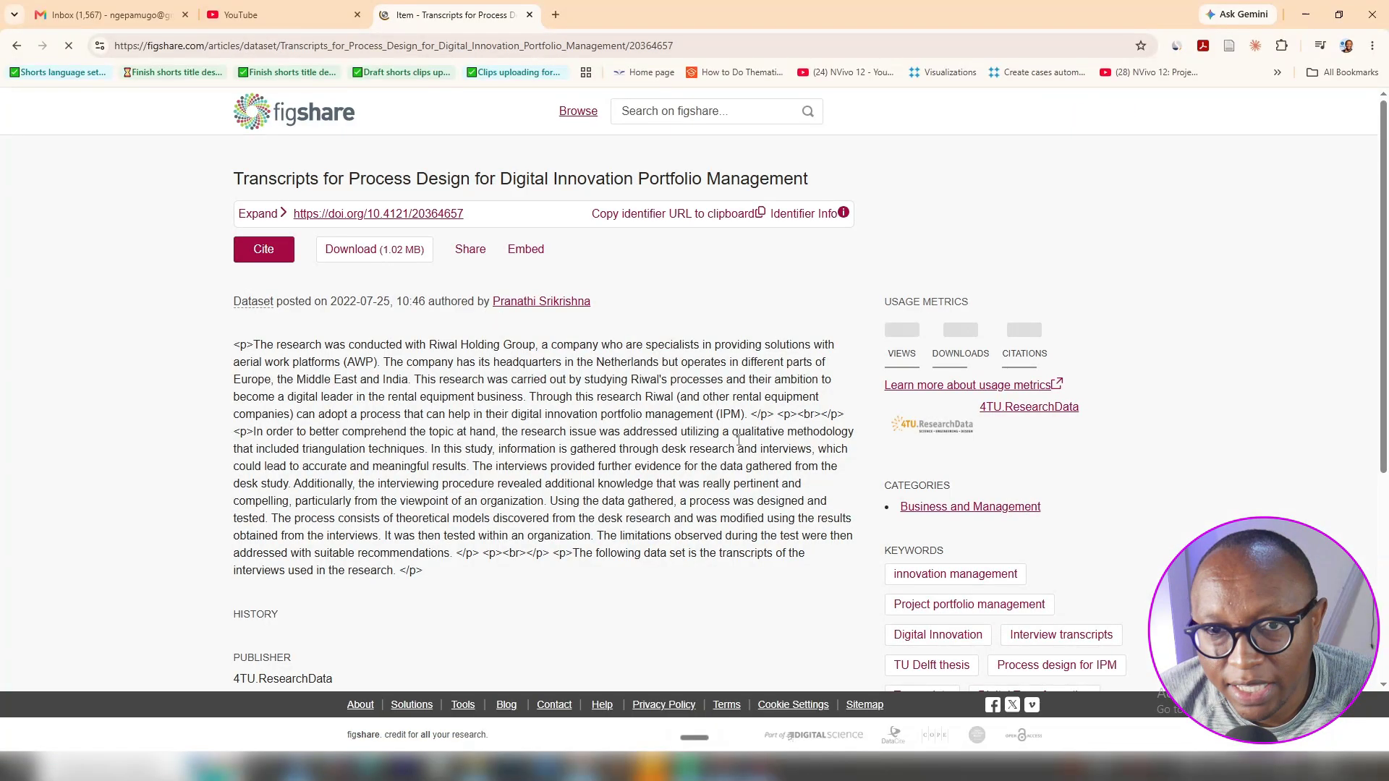
{"action": "left_click", "coordinate": [15, 45]}
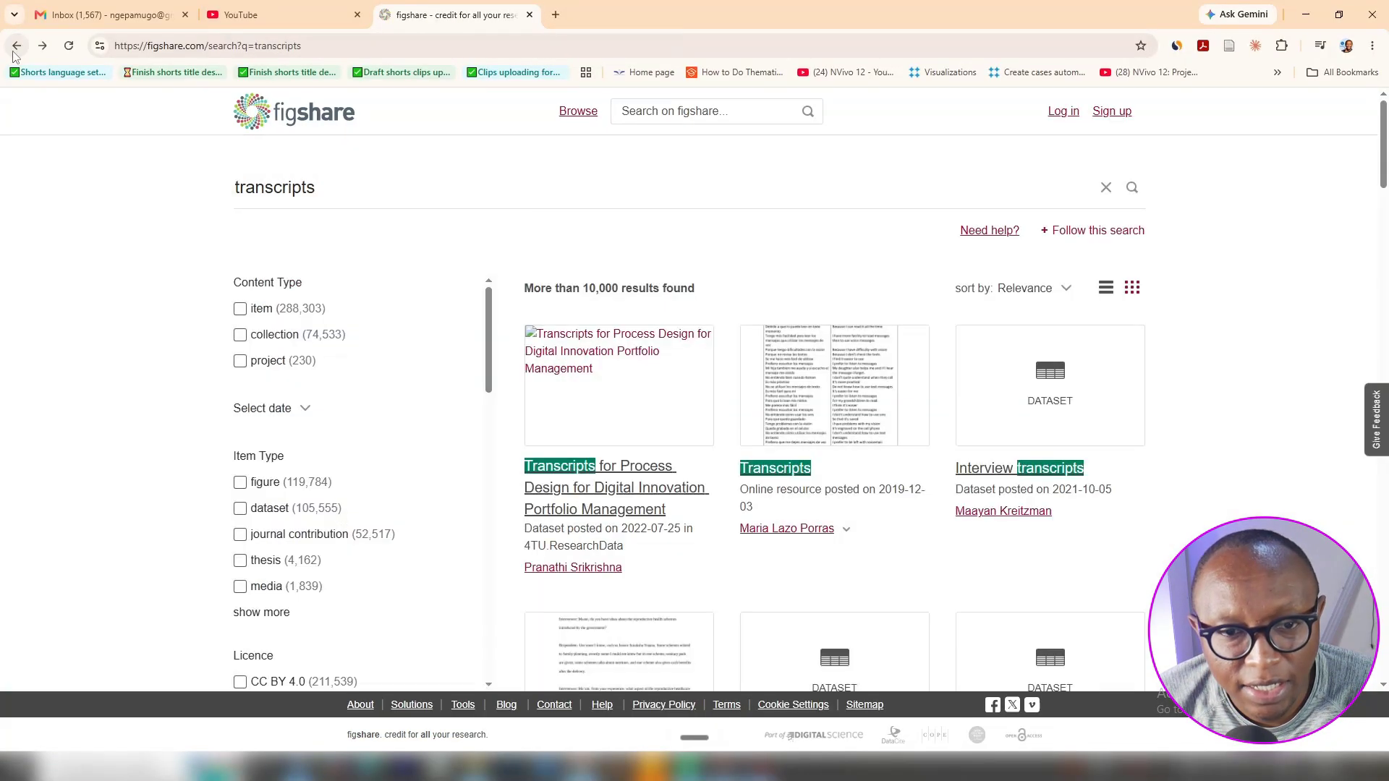
Open the Transcripts and Interview transcripts results in new tabs and go to Transcripts
{"action": "scroll", "coordinate": [591, 540], "scroll_direction": "down", "scroll_amount": 2}
{"action": "right_click", "coordinate": [565, 612]}
{"action": "key", "text": "Escape"}
{"action": "right_click", "coordinate": [564, 613]}
{"action": "left_click", "coordinate": [606, 392]}
{"action": "scroll", "coordinate": [628, 411], "scroll_direction": "down", "scroll_amount": 6}
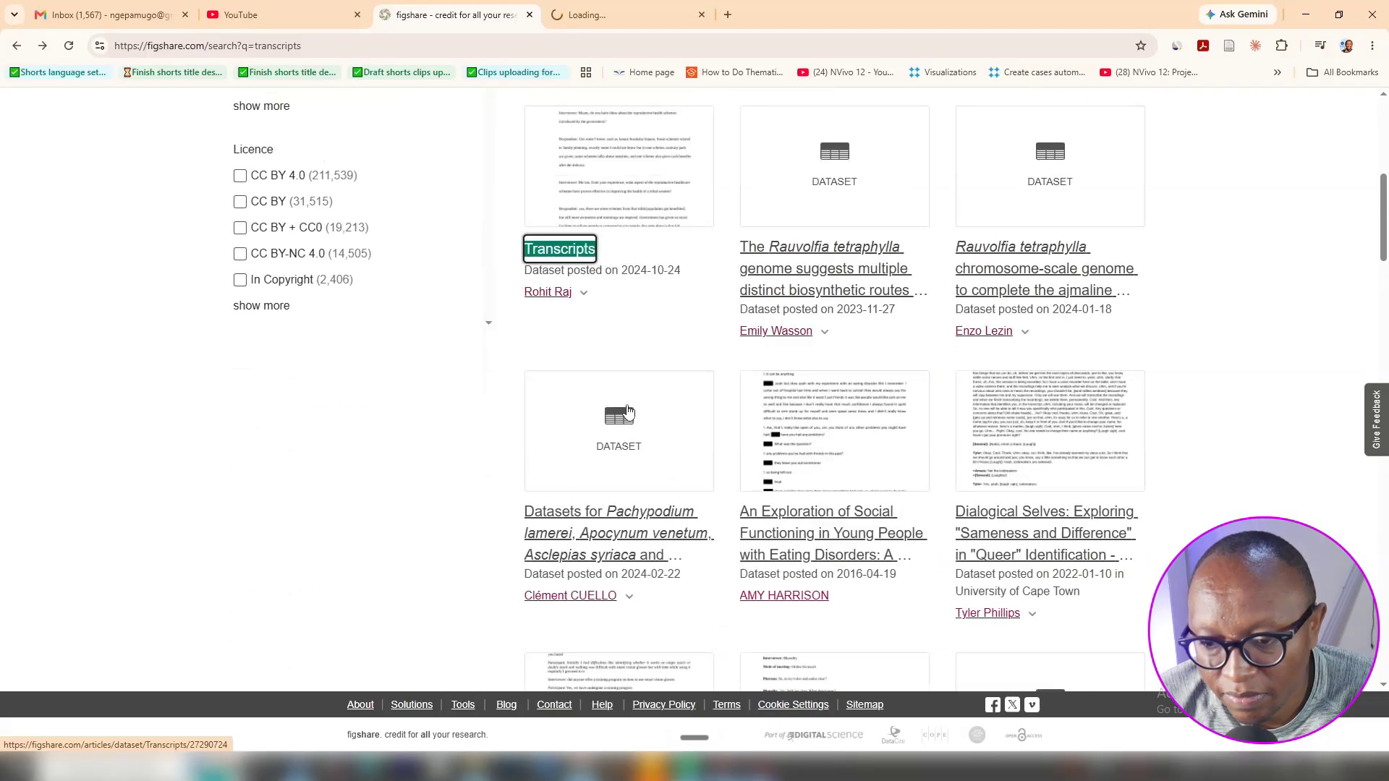
{"action": "scroll", "coordinate": [628, 411], "scroll_direction": "down", "scroll_amount": 2}
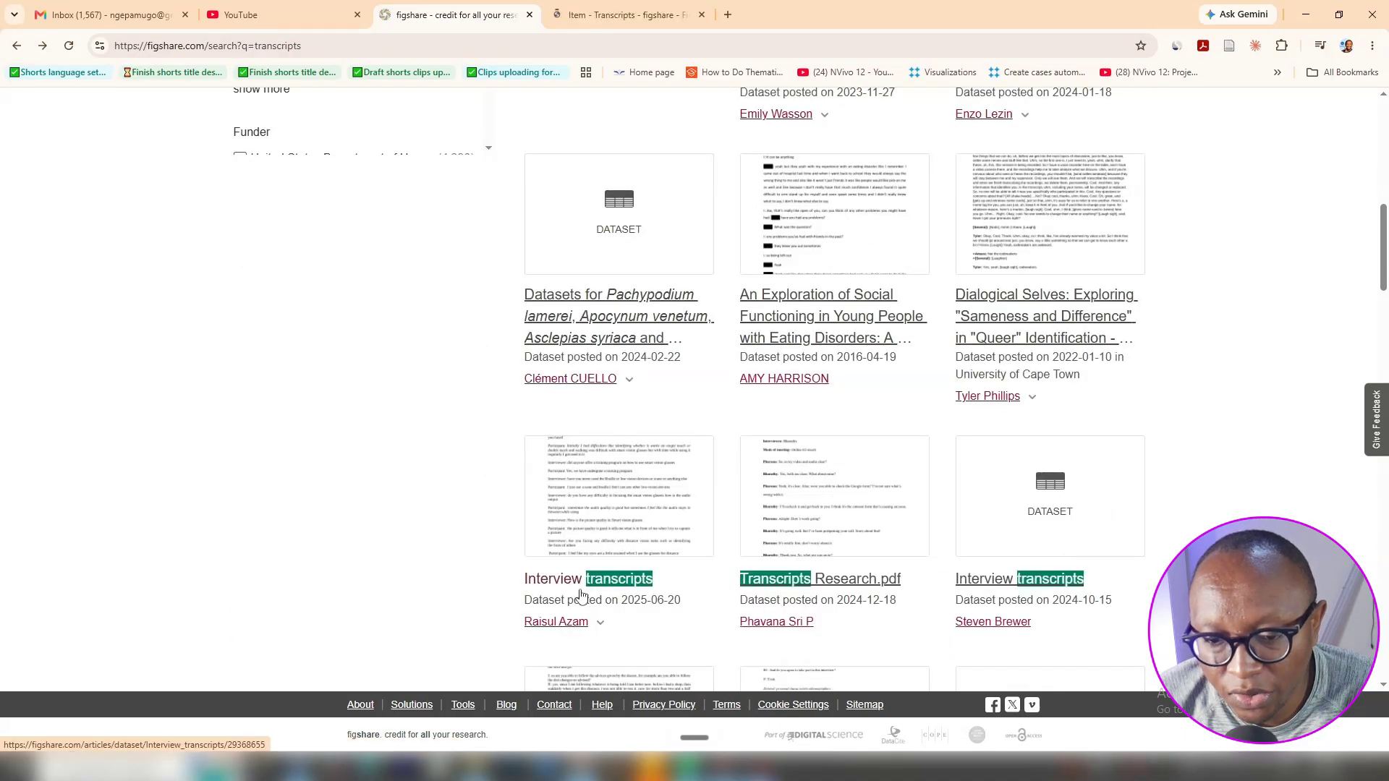
{"action": "right_click", "coordinate": [581, 583]}
{"action": "left_click", "coordinate": [629, 395]}
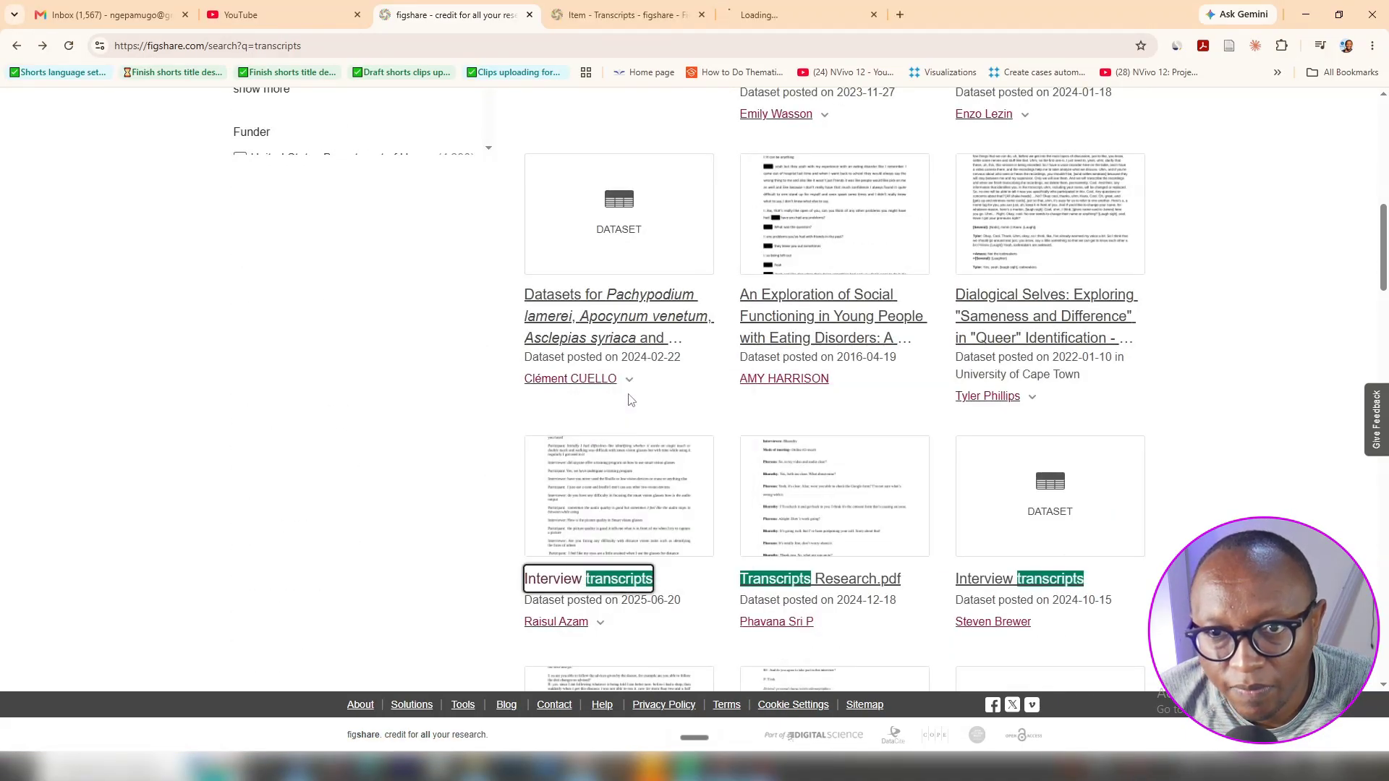
{"action": "left_click", "coordinate": [603, 7]}
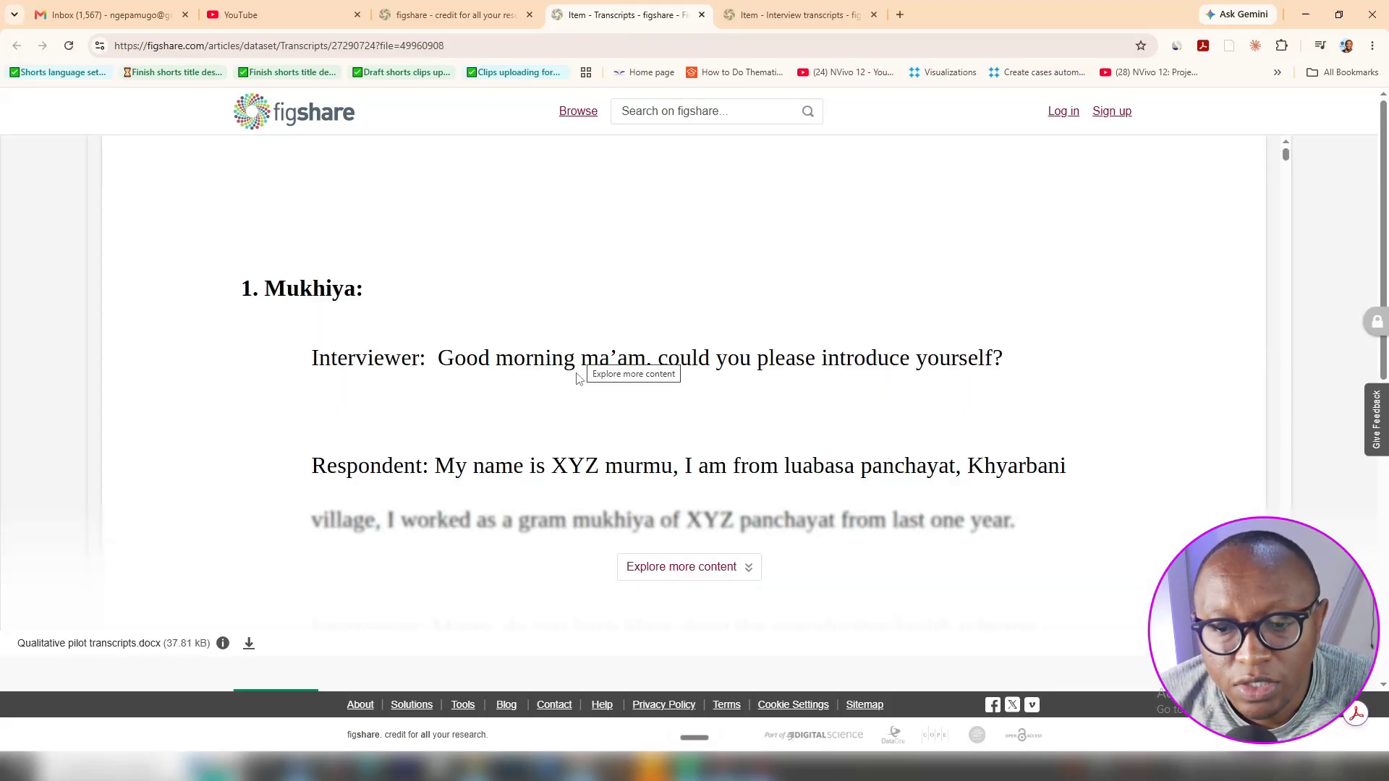
Expand the full Transcripts .docx preview and scroll through it
{"action": "left_click", "coordinate": [716, 567]}
{"action": "scroll", "coordinate": [687, 382], "scroll_direction": "down", "scroll_amount": 10}
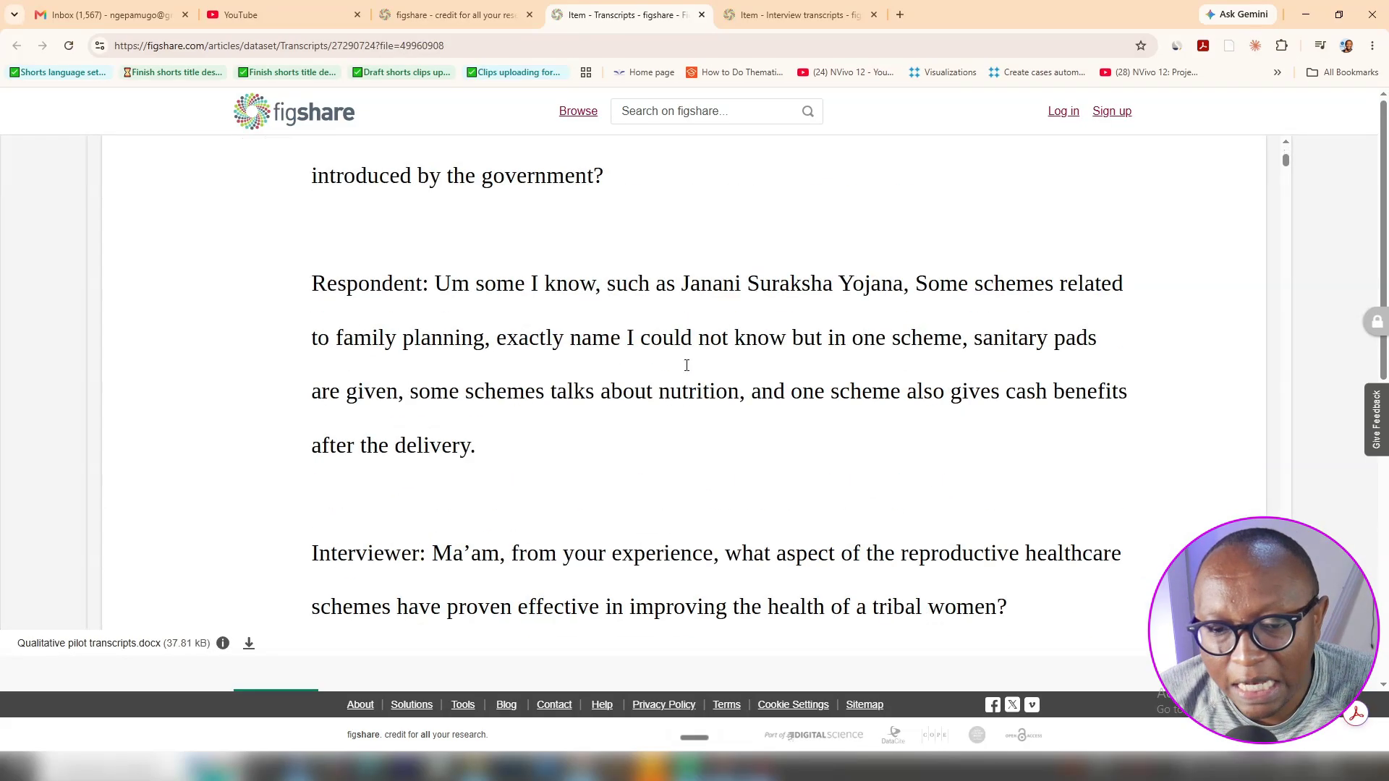
{"action": "scroll", "coordinate": [687, 382], "scroll_direction": "down", "scroll_amount": 15}
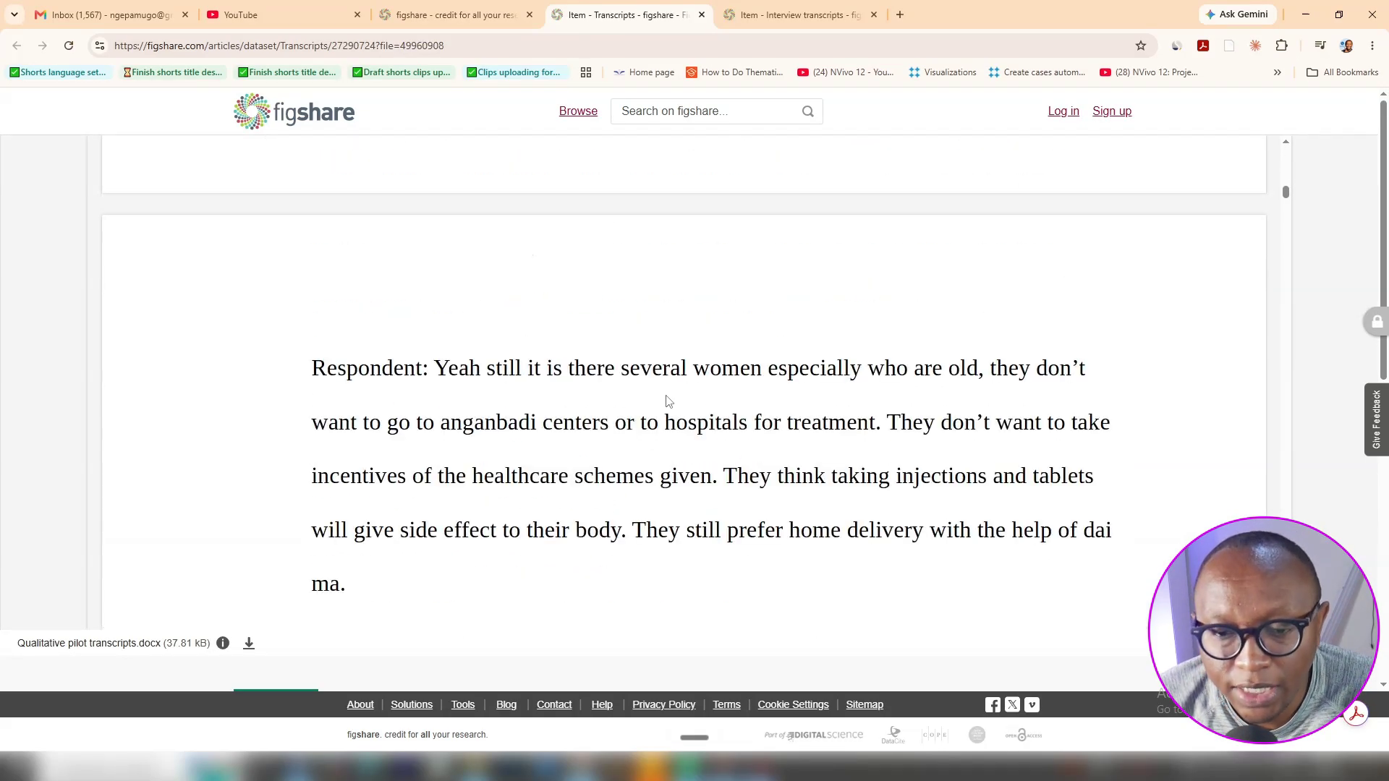
{"action": "scroll", "coordinate": [667, 408], "scroll_direction": "down", "scroll_amount": 15}
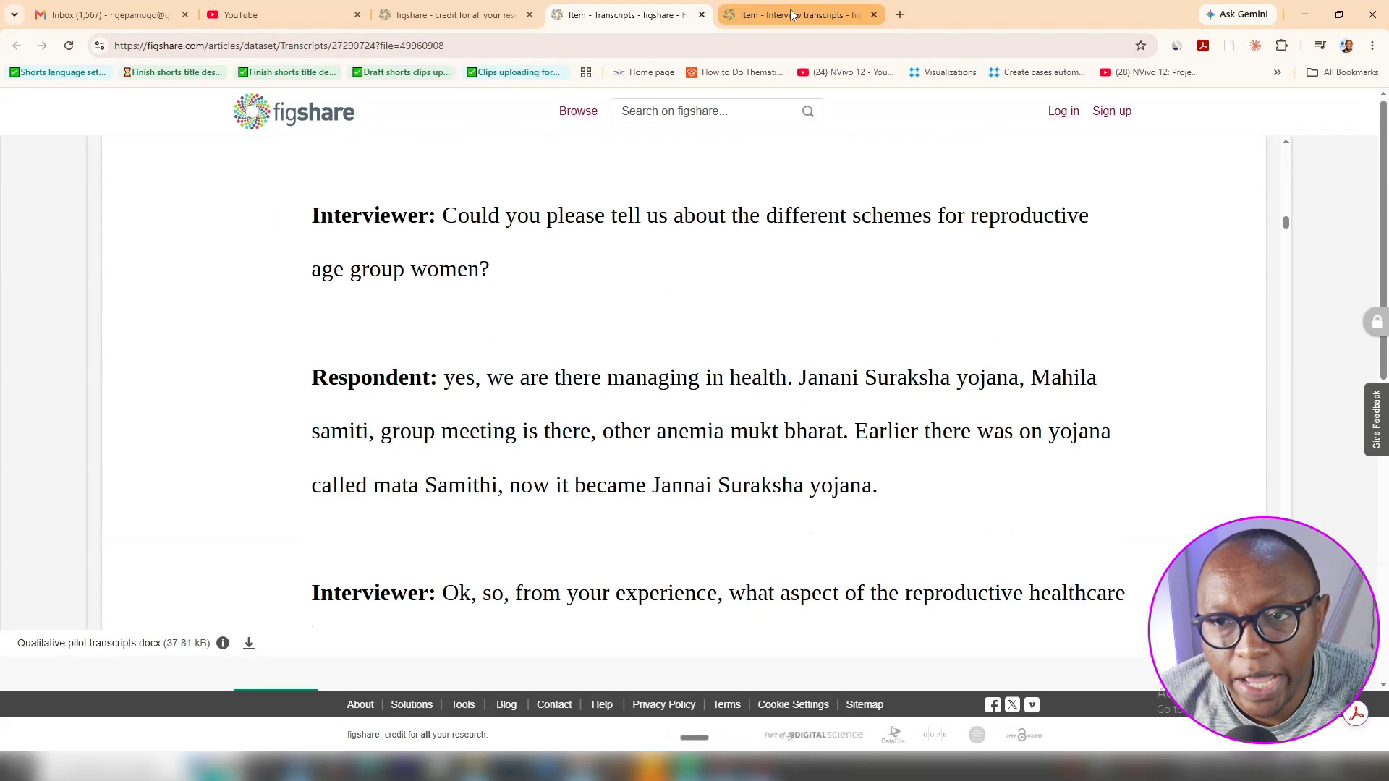
Expand and read the Interview transcripts preview, ending on that tab
{"action": "left_click", "coordinate": [792, 15]}
{"action": "left_click", "coordinate": [688, 567]}
{"action": "scroll", "coordinate": [689, 532], "scroll_direction": "down", "scroll_amount": 20}
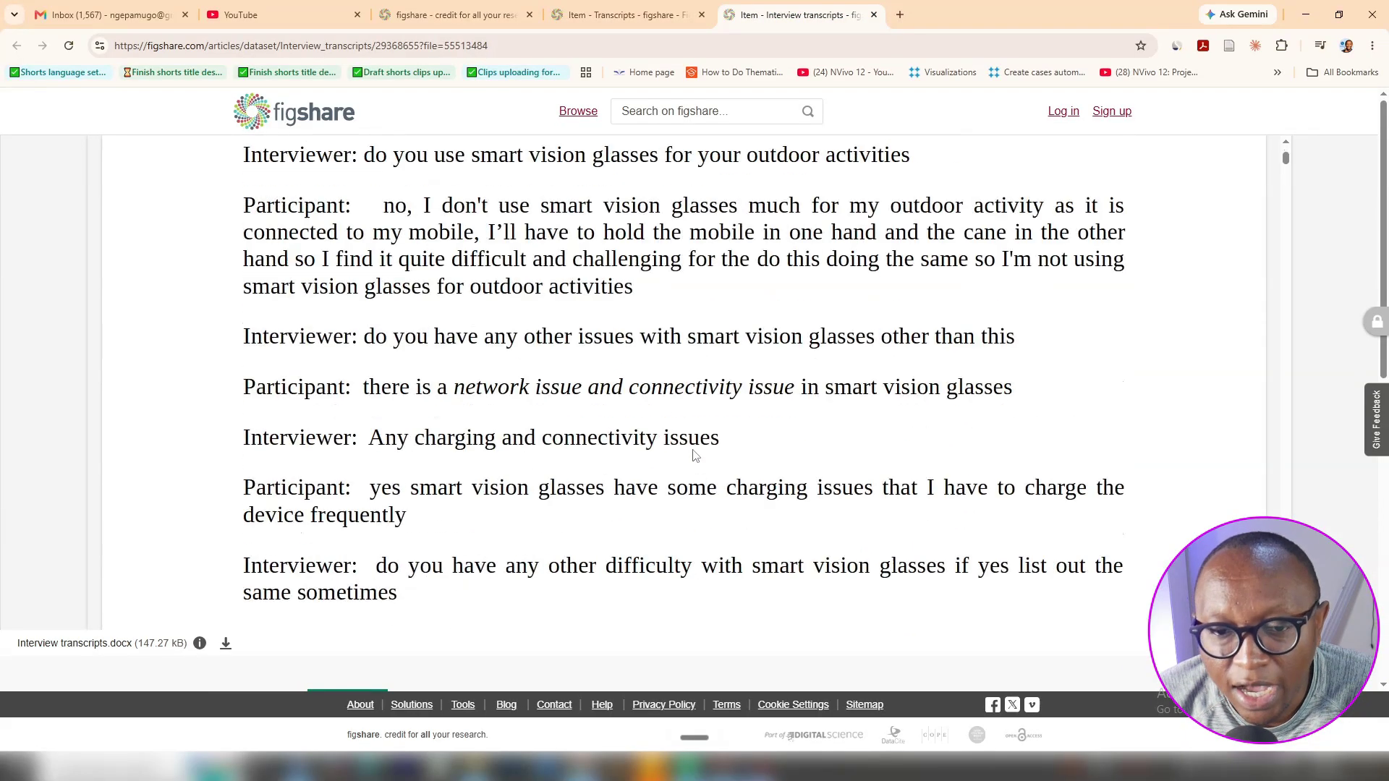
{"action": "scroll", "coordinate": [695, 454], "scroll_direction": "down", "scroll_amount": 20}
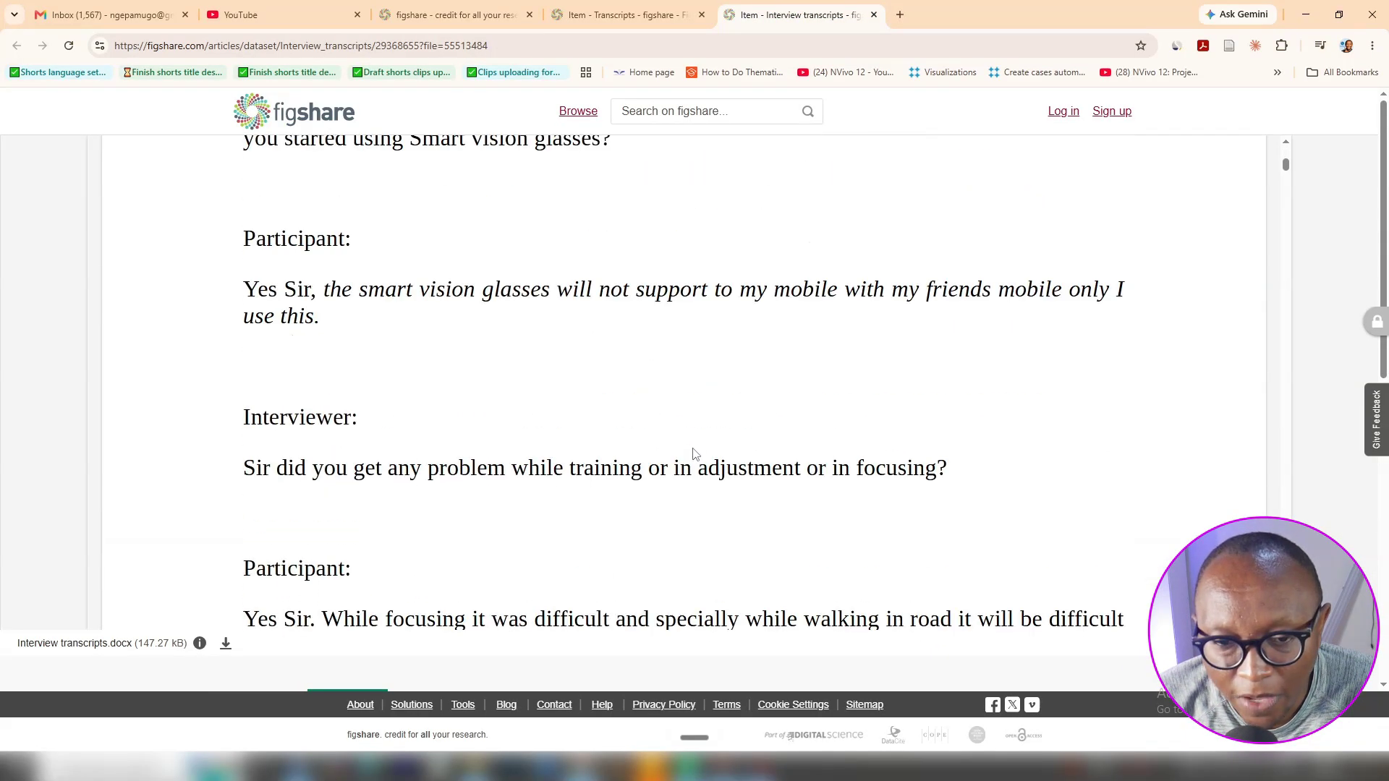
{"action": "scroll", "coordinate": [693, 455], "scroll_direction": "down", "scroll_amount": 20}
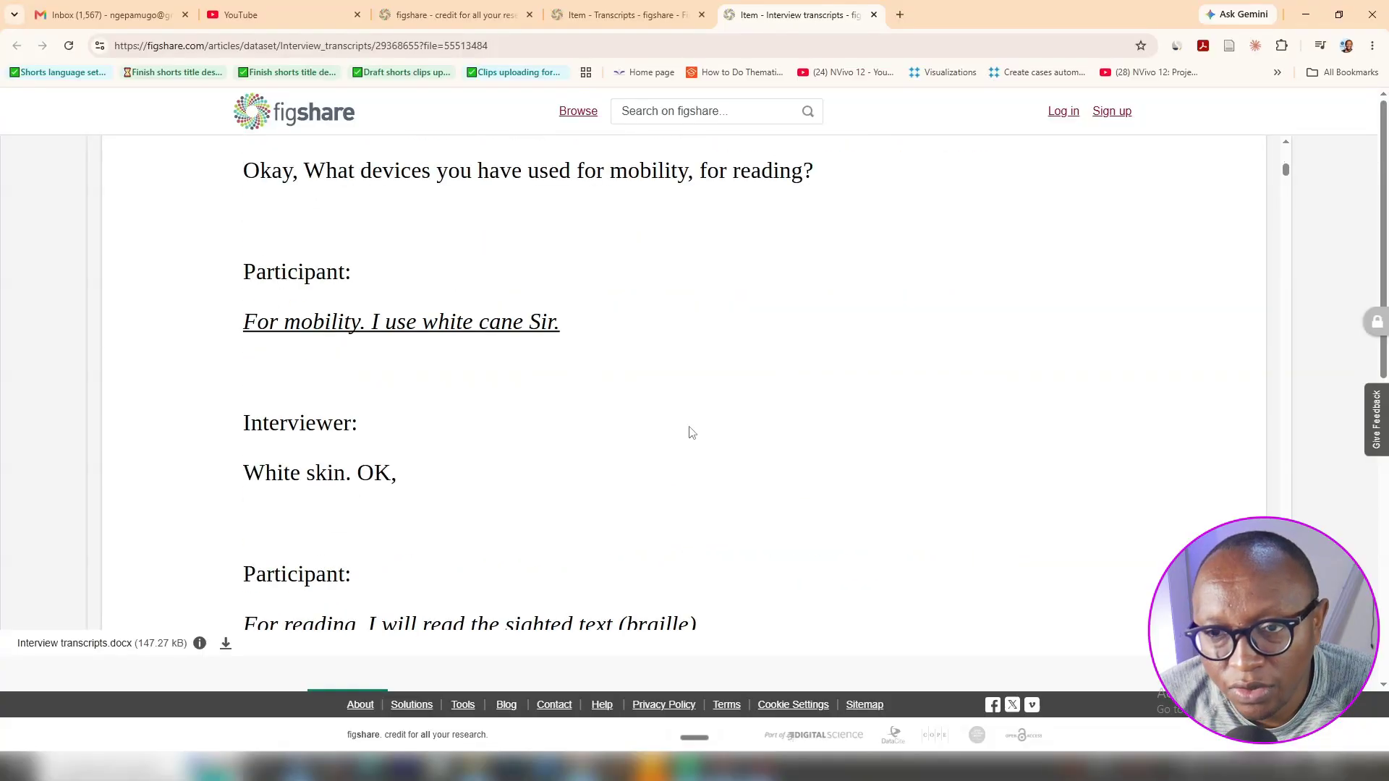
{"action": "scroll", "coordinate": [680, 431], "scroll_direction": "up", "scroll_amount": 20}
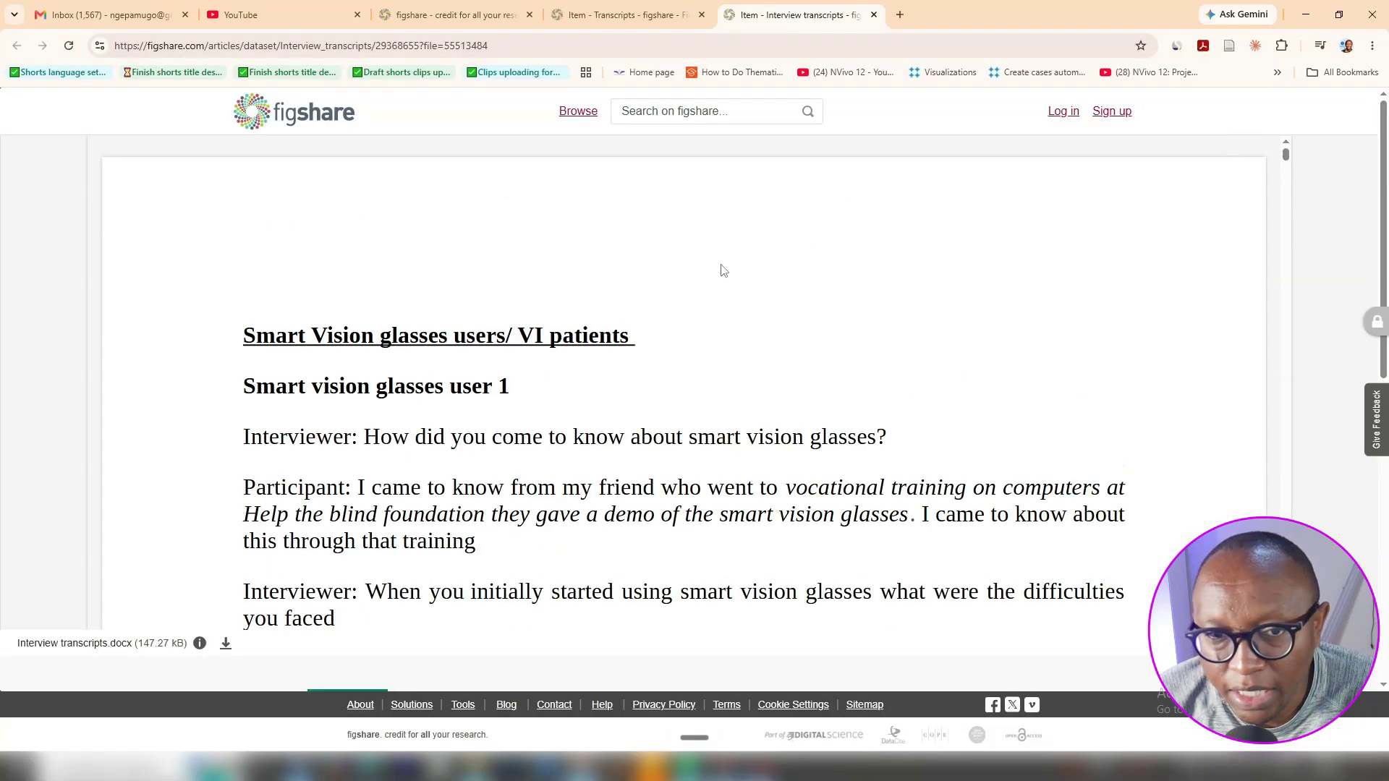
{"action": "scroll", "coordinate": [753, 325], "scroll_direction": "down", "scroll_amount": 5}
{"action": "scroll", "coordinate": [752, 325], "scroll_direction": "down", "scroll_amount": 10}
{"action": "left_click", "coordinate": [623, 15]}
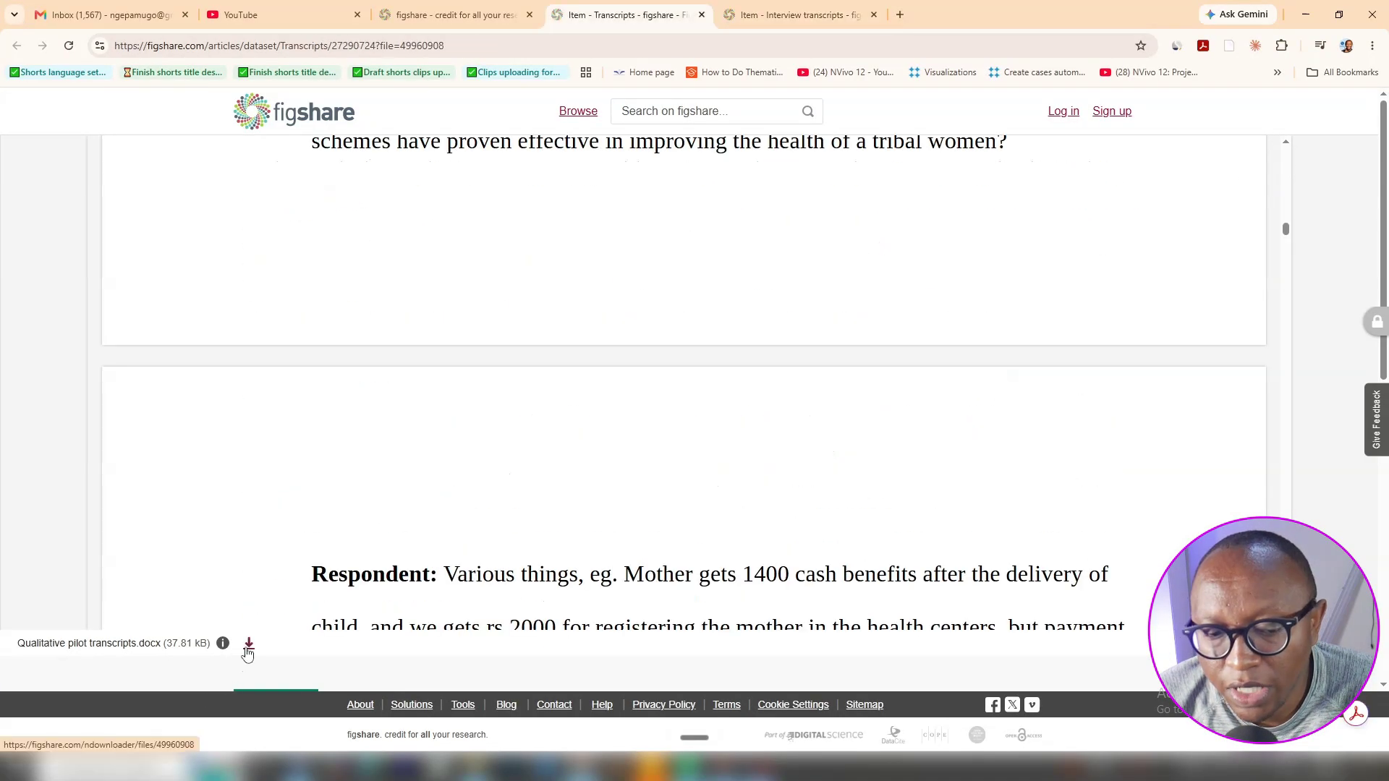
{"action": "left_click", "coordinate": [796, 15]}
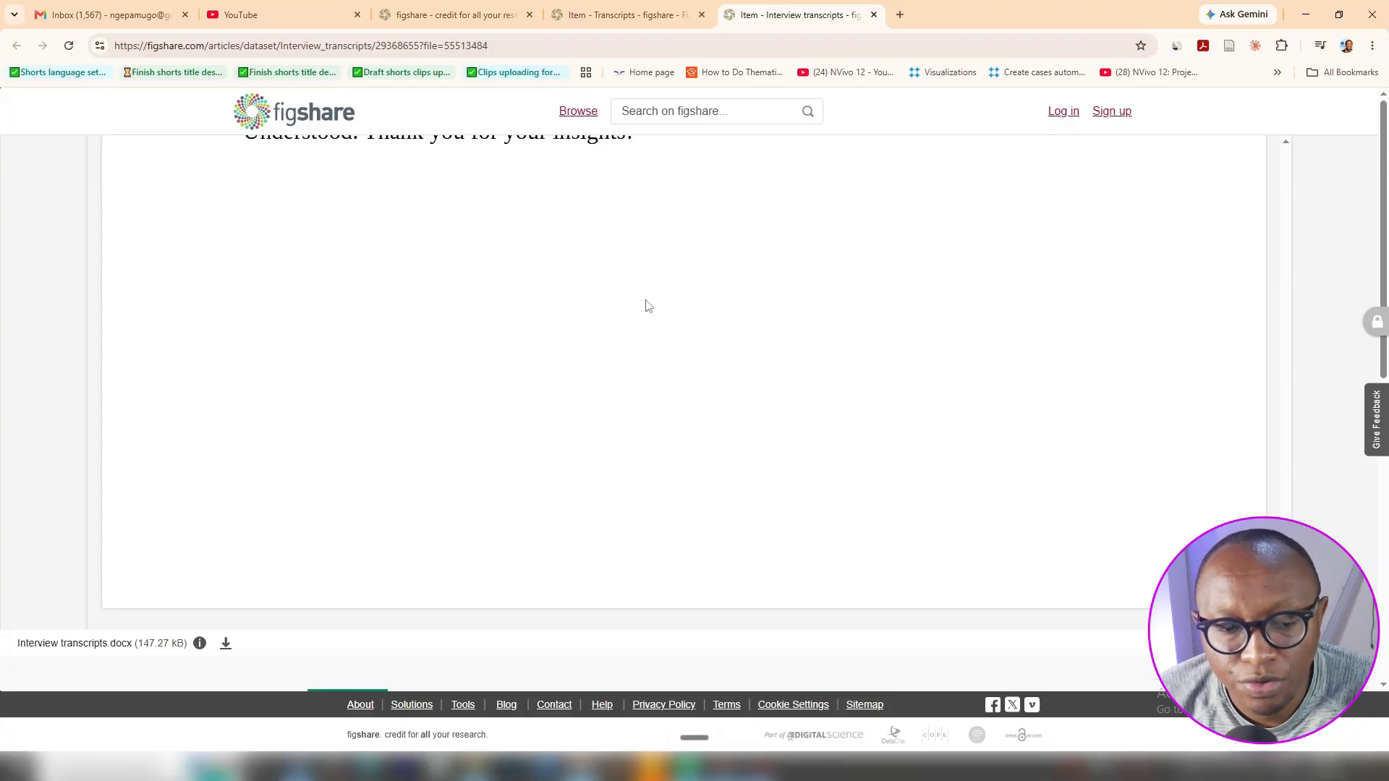
Launch NVivo 15 and start a new project titled 'Random project 1'
{"action": "left_click", "coordinate": [17, 770]}
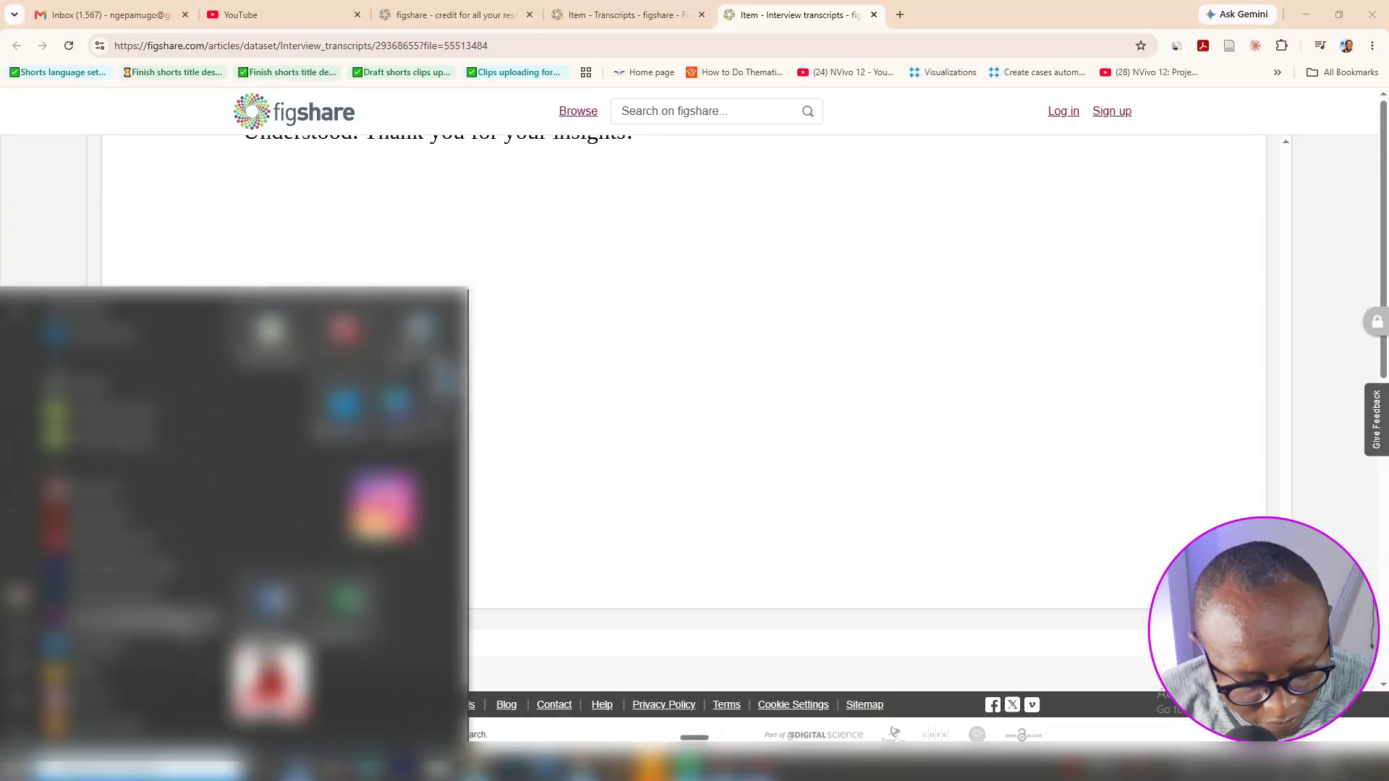
{"action": "type", "text": "nv"}
{"action": "left_click", "coordinate": [177, 382]}
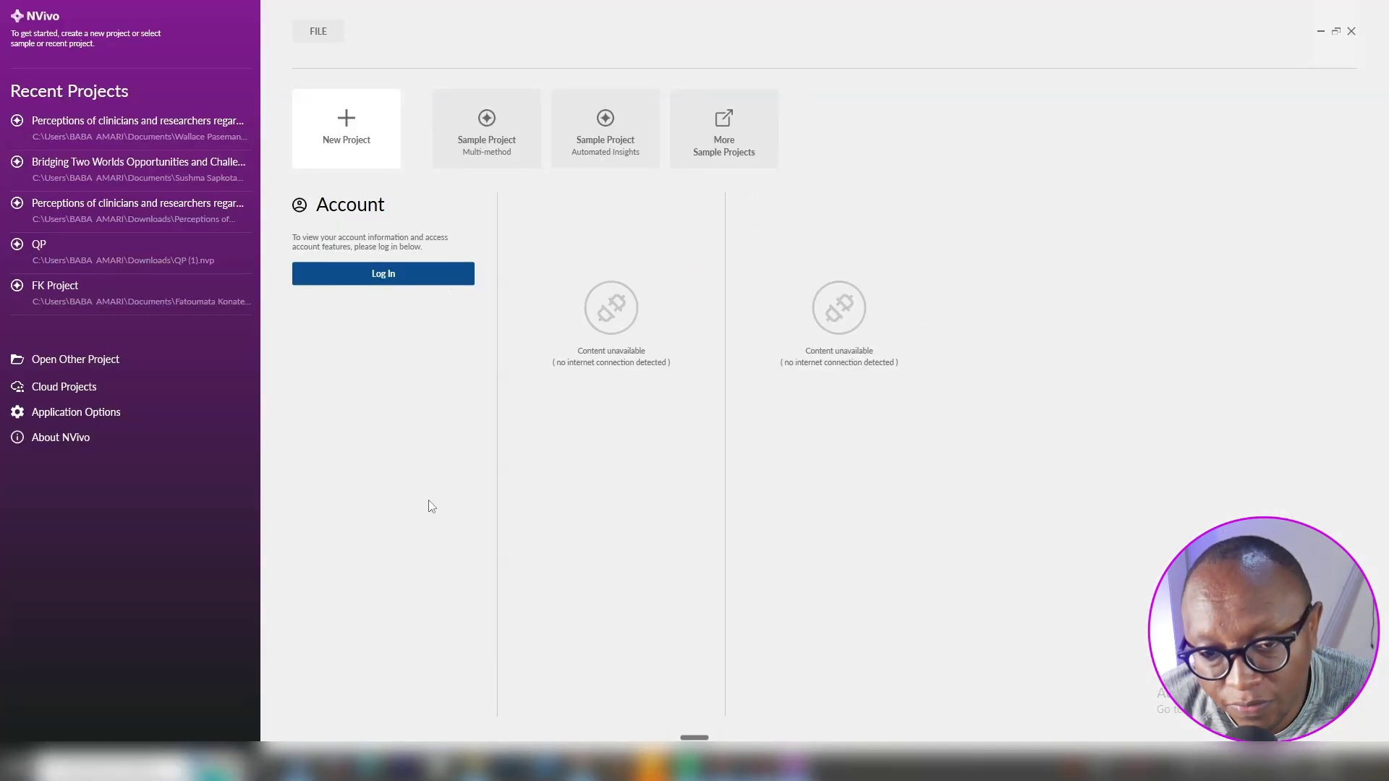
{"action": "left_click", "coordinate": [357, 125]}
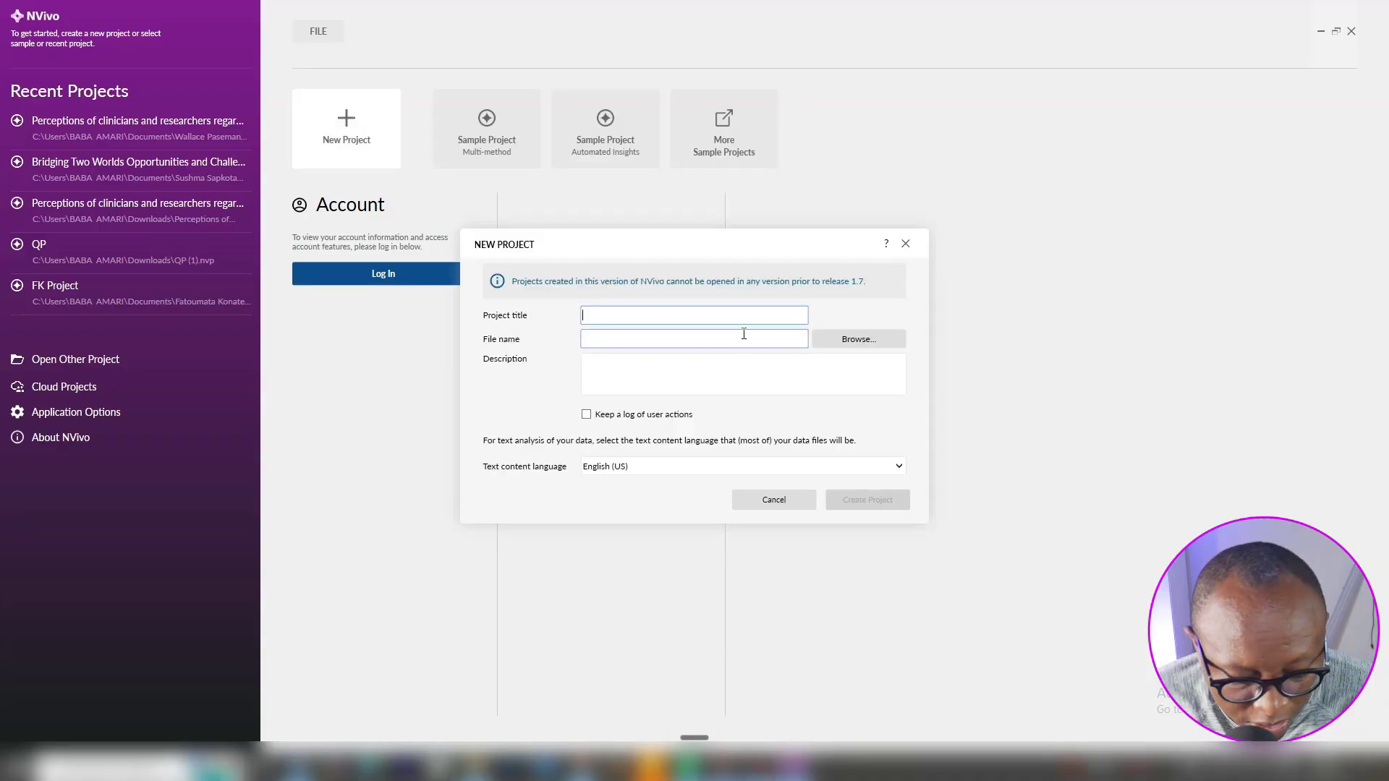
{"action": "type", "text": "Ra"}
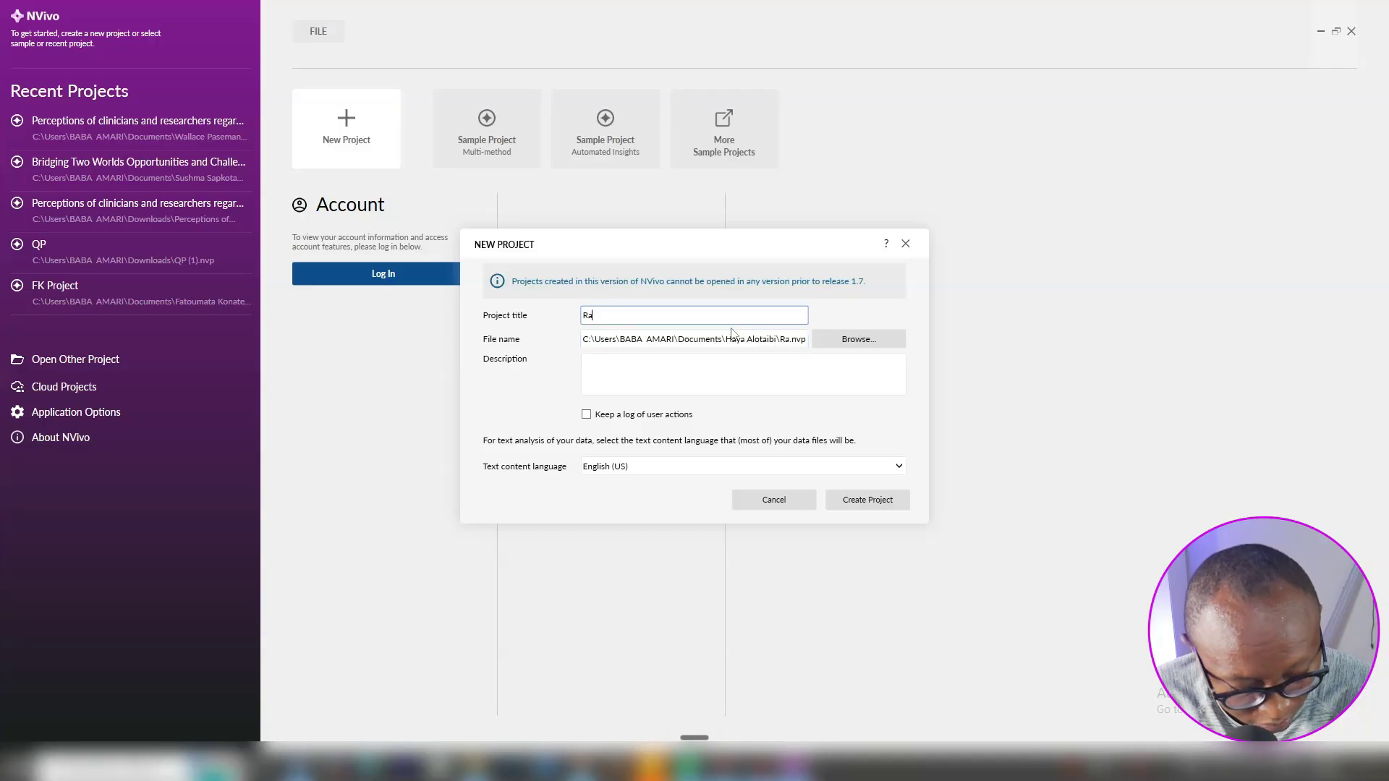
{"action": "type", "text": "ndom [project"}
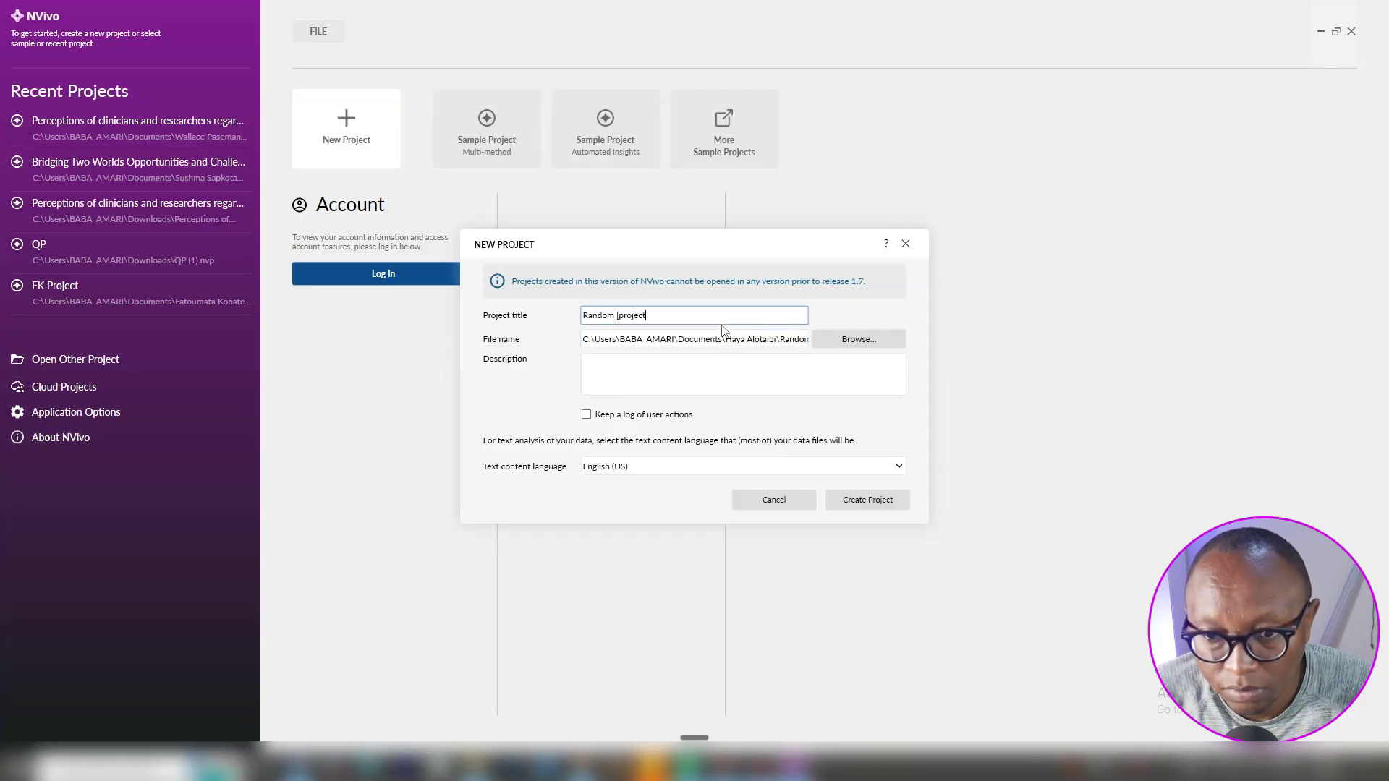
{"action": "left_click", "coordinate": [621, 316]}
{"action": "key", "text": "BackSpace"}
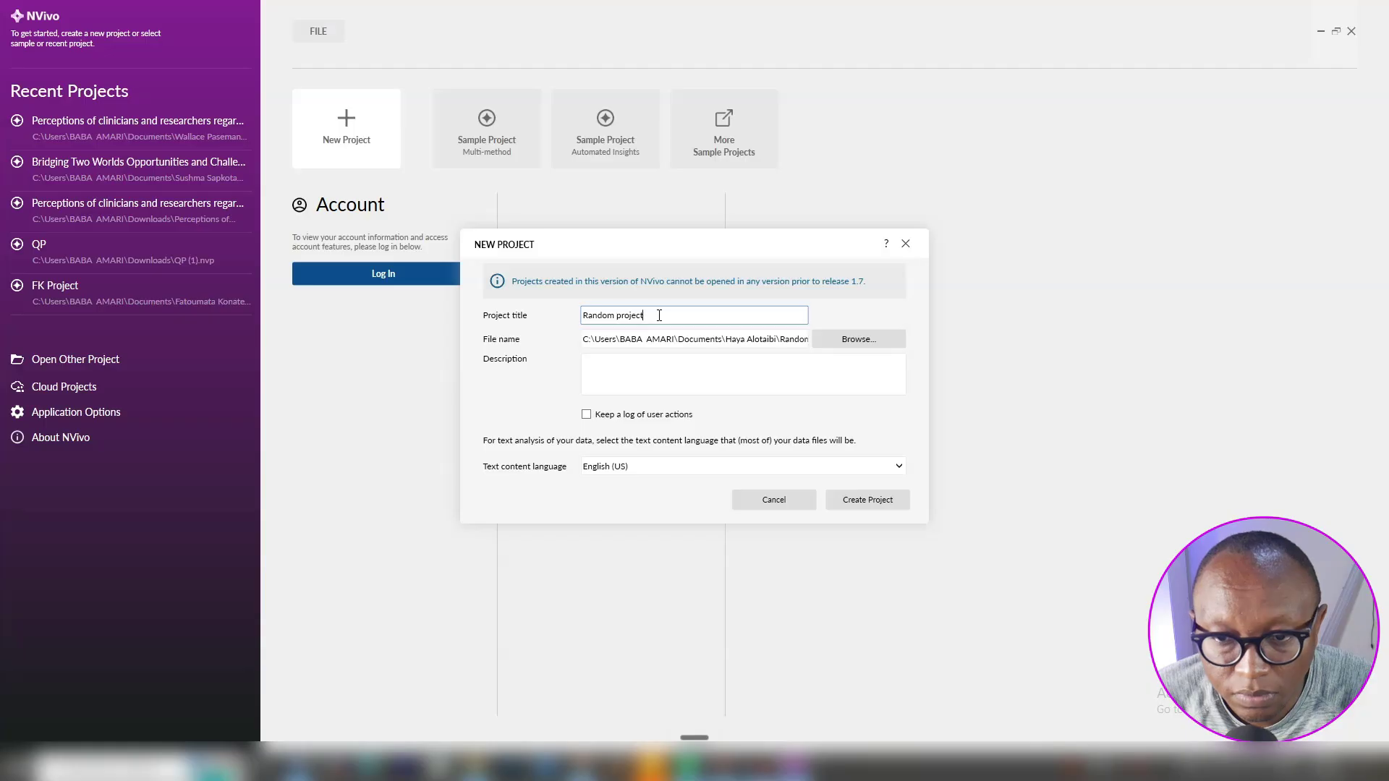
{"action": "type", "text": "1"}
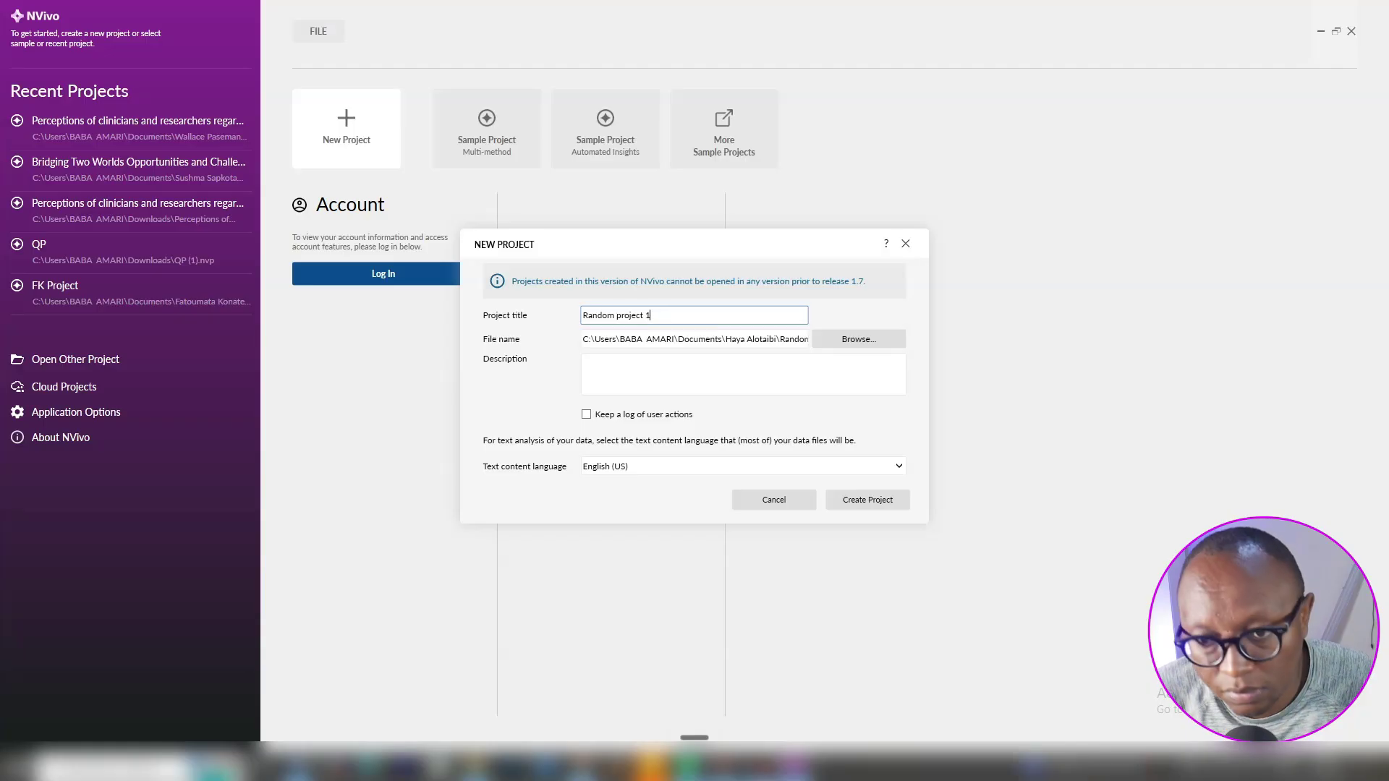
Save the project file in a Desktop folder and create the project
{"action": "left_click", "coordinate": [836, 331]}
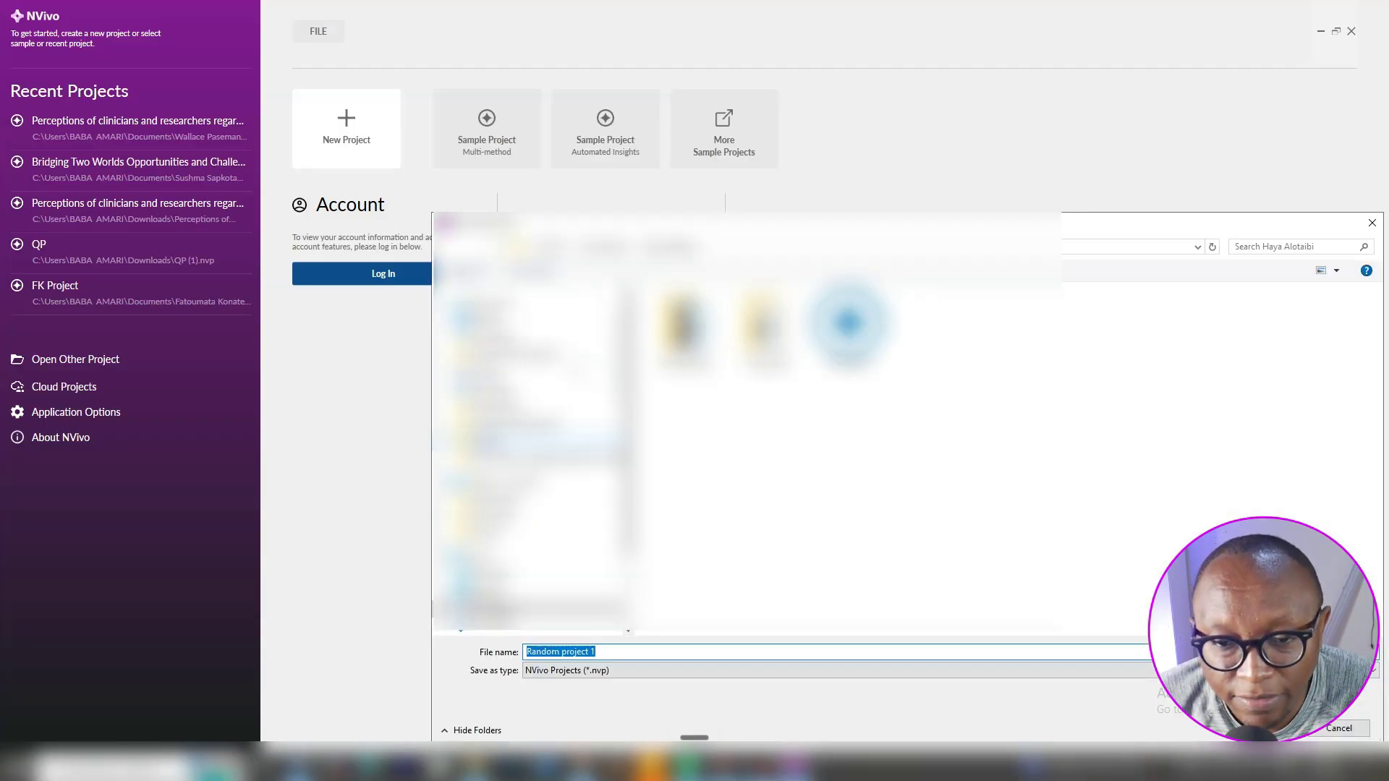
{"action": "left_click", "coordinate": [503, 320]}
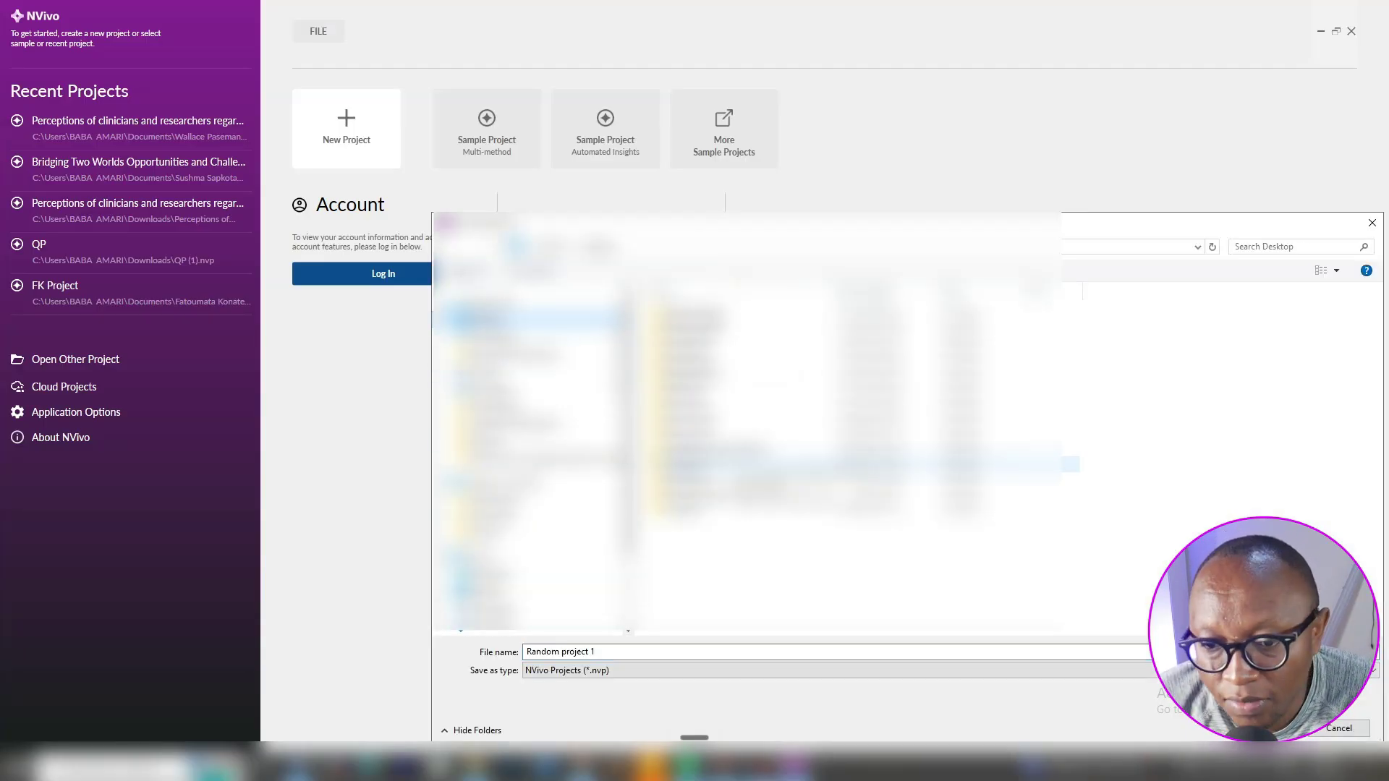
{"action": "double_click", "coordinate": [698, 510]}
{"action": "double_click", "coordinate": [716, 419]}
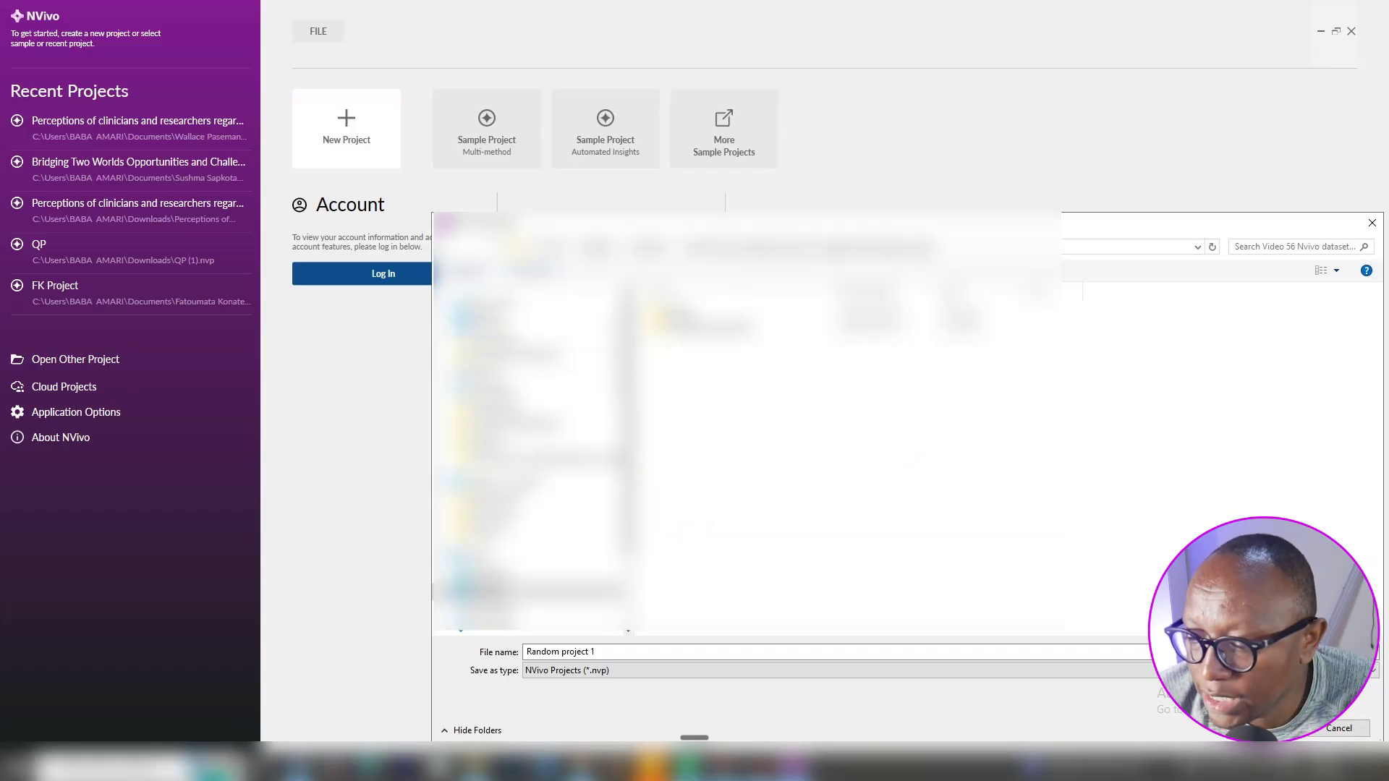
{"action": "left_click", "coordinate": [1272, 729]}
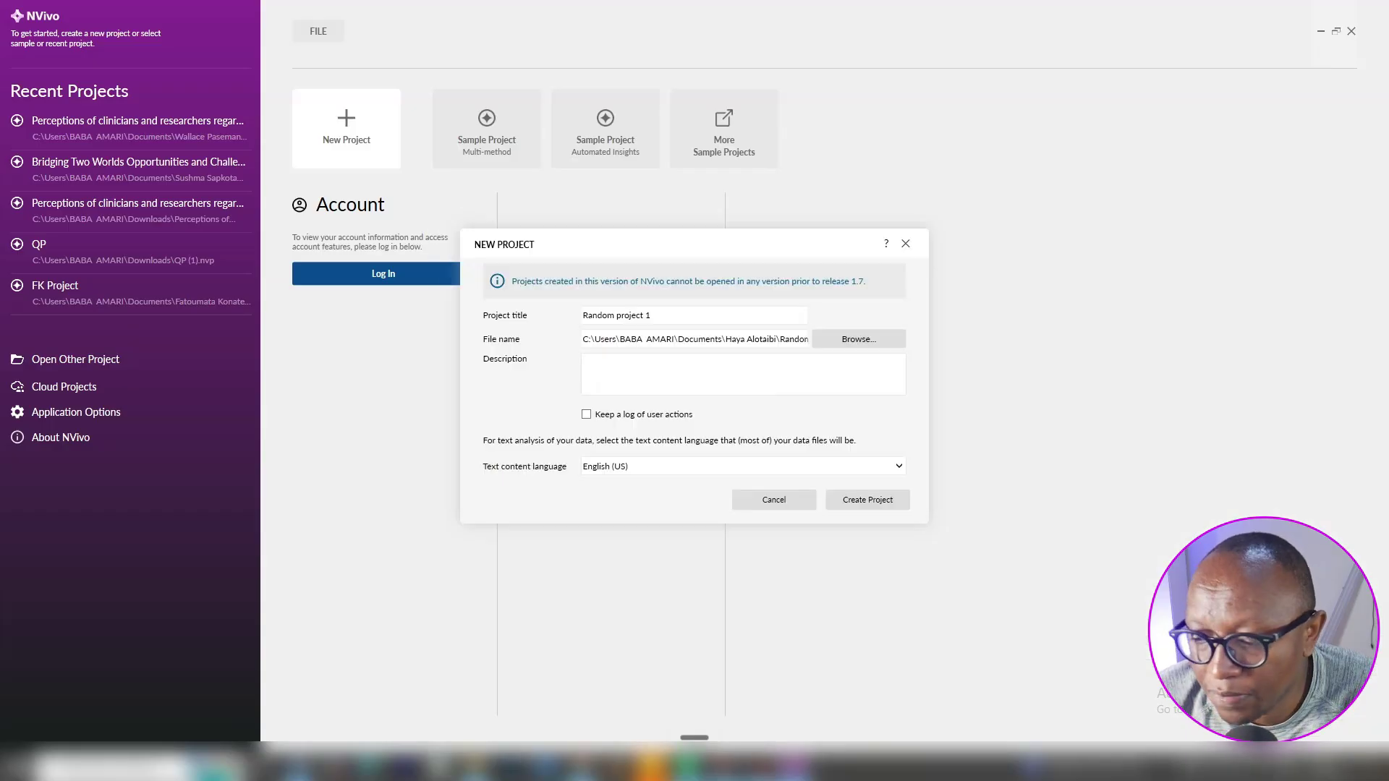
{"action": "left_click", "coordinate": [884, 504]}
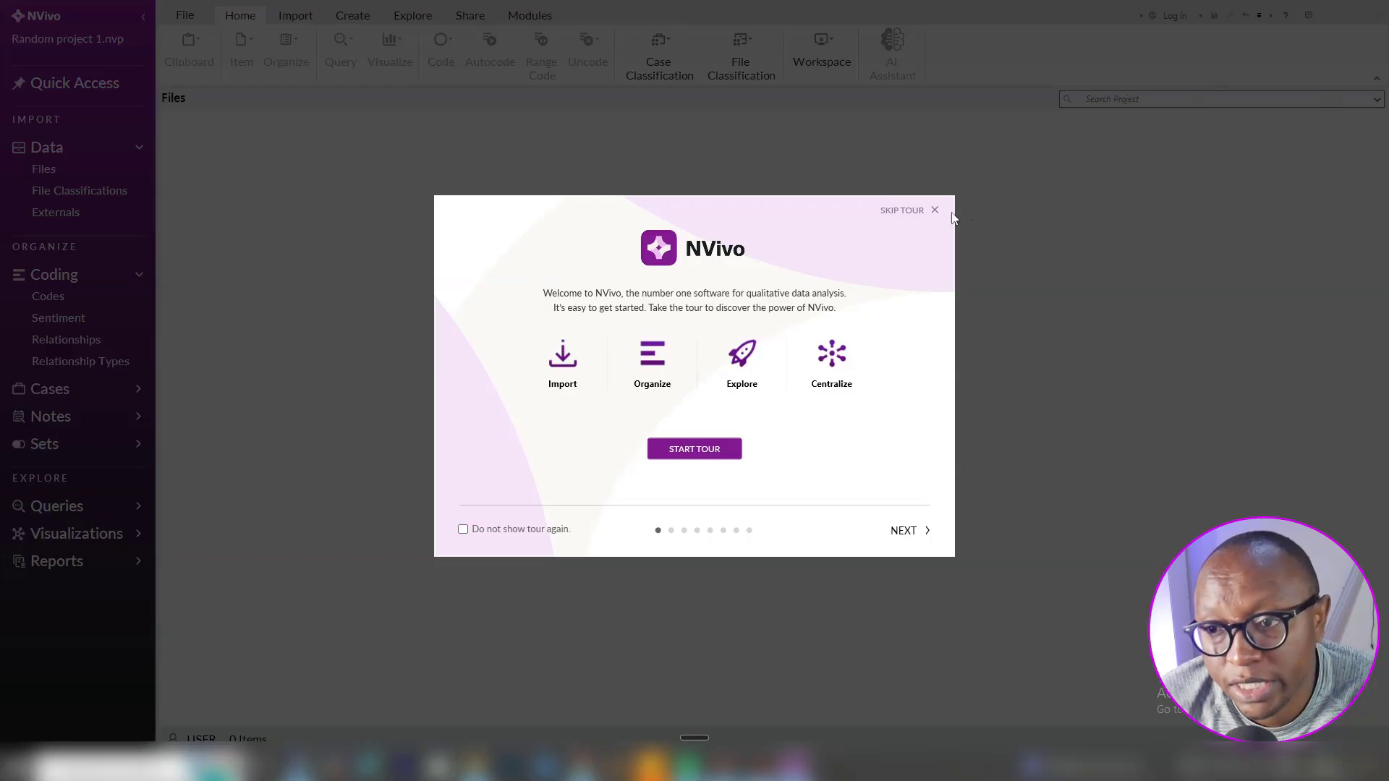
Skip the welcome tour, collapse and re-expand Data and Coding, and close the Files page
{"action": "left_click", "coordinate": [935, 210]}
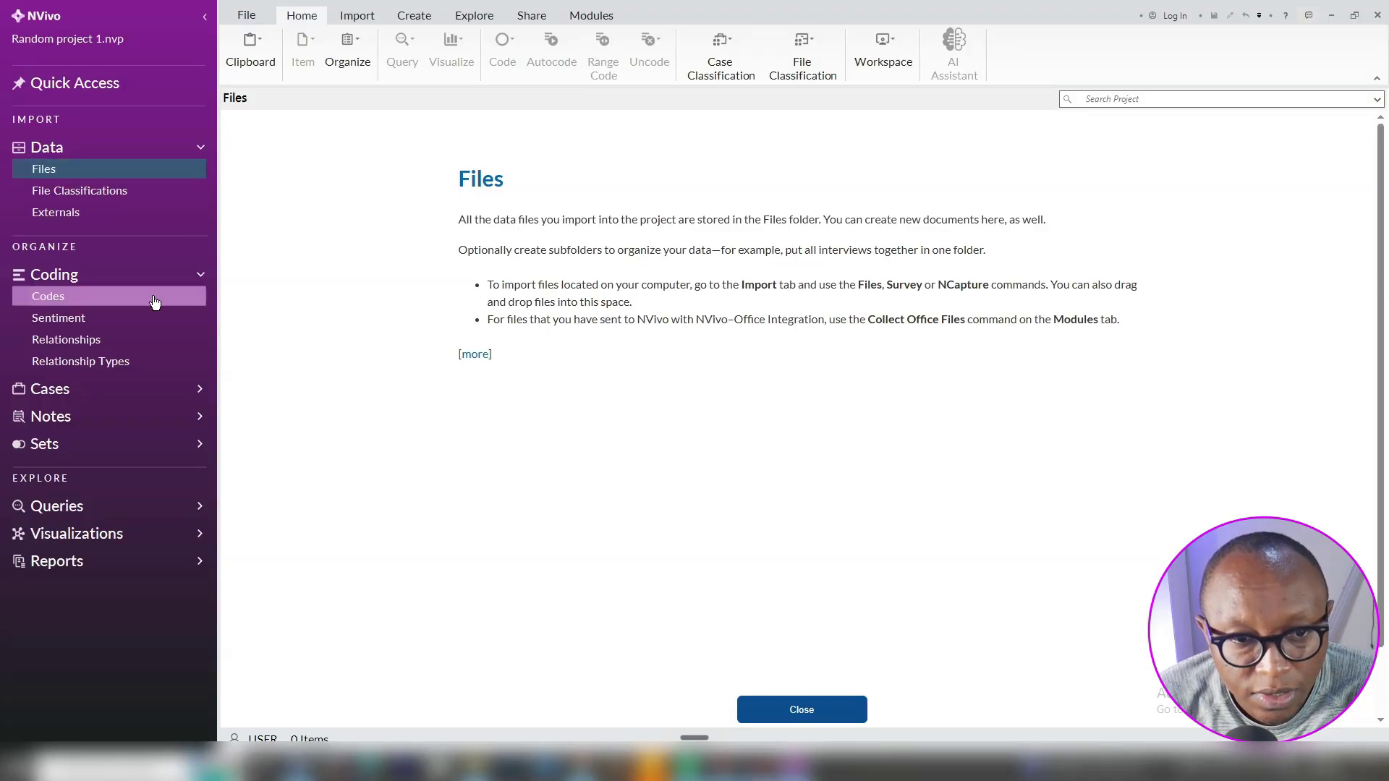
{"action": "left_click", "coordinate": [202, 276]}
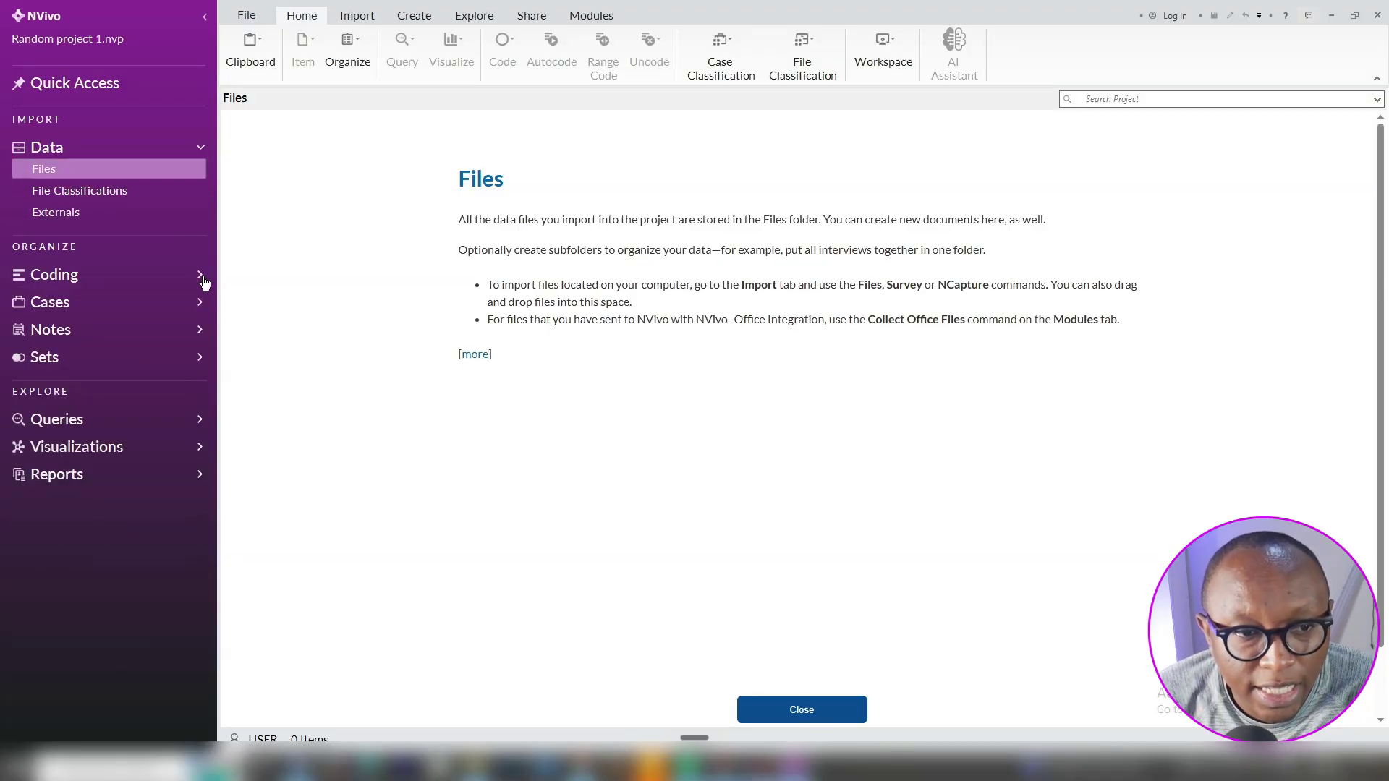
{"action": "left_click", "coordinate": [203, 148]}
{"action": "left_click", "coordinate": [202, 148]}
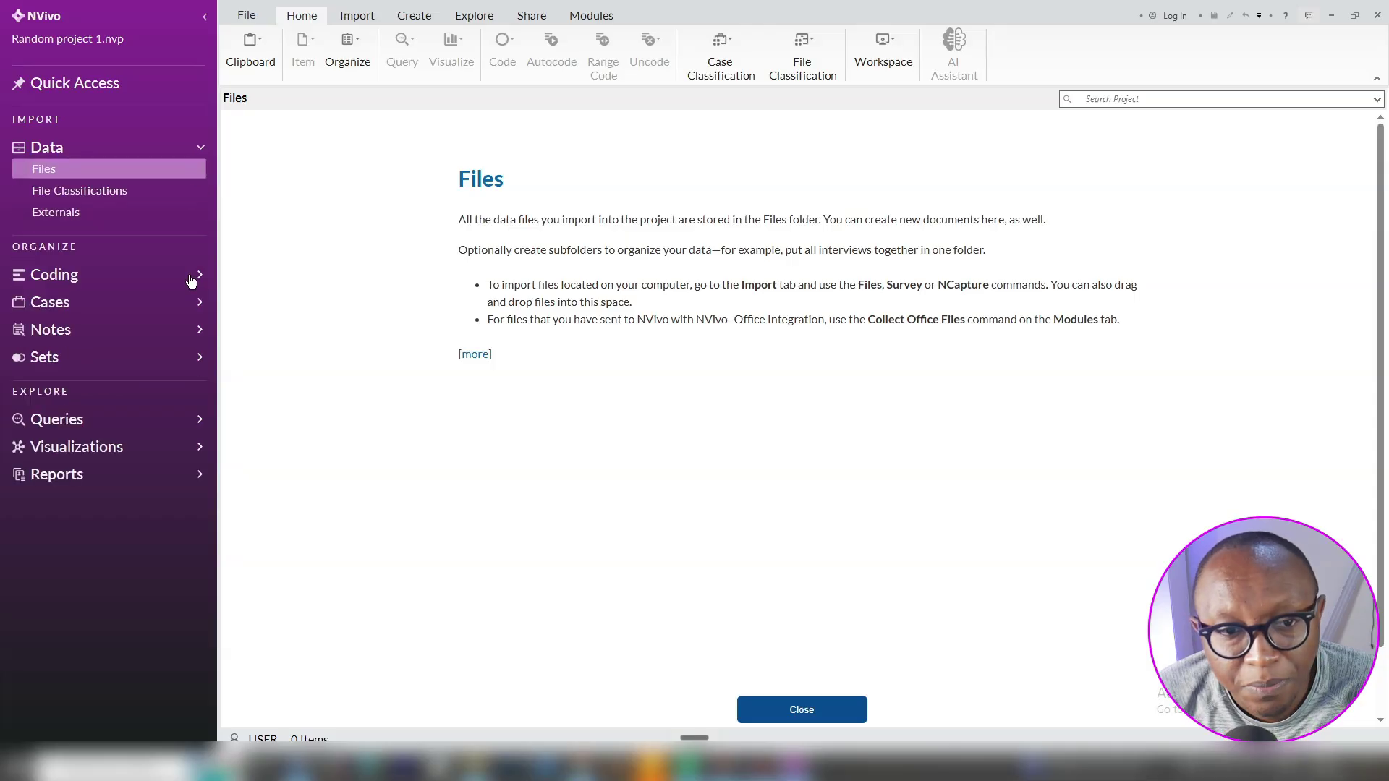
{"action": "left_click", "coordinate": [200, 275]}
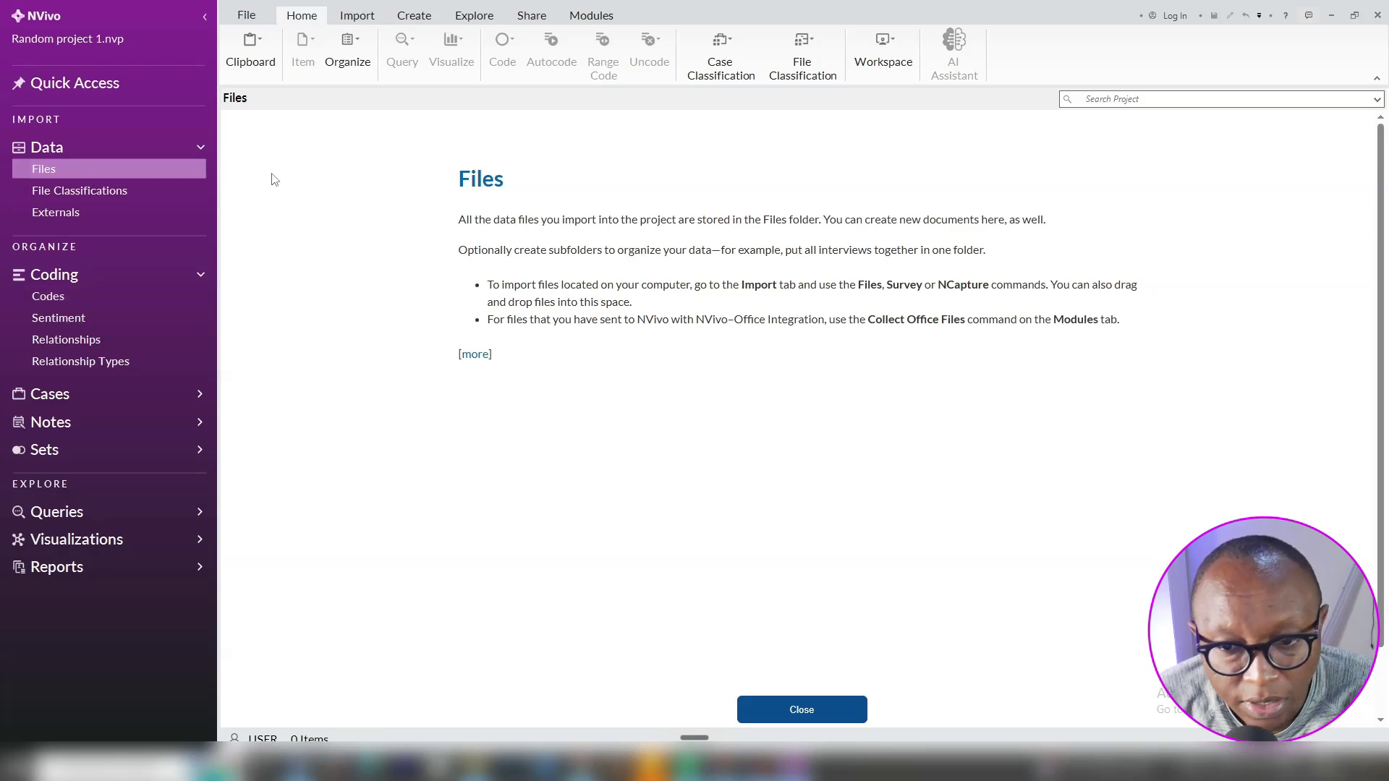
{"action": "left_click", "coordinate": [830, 704]}
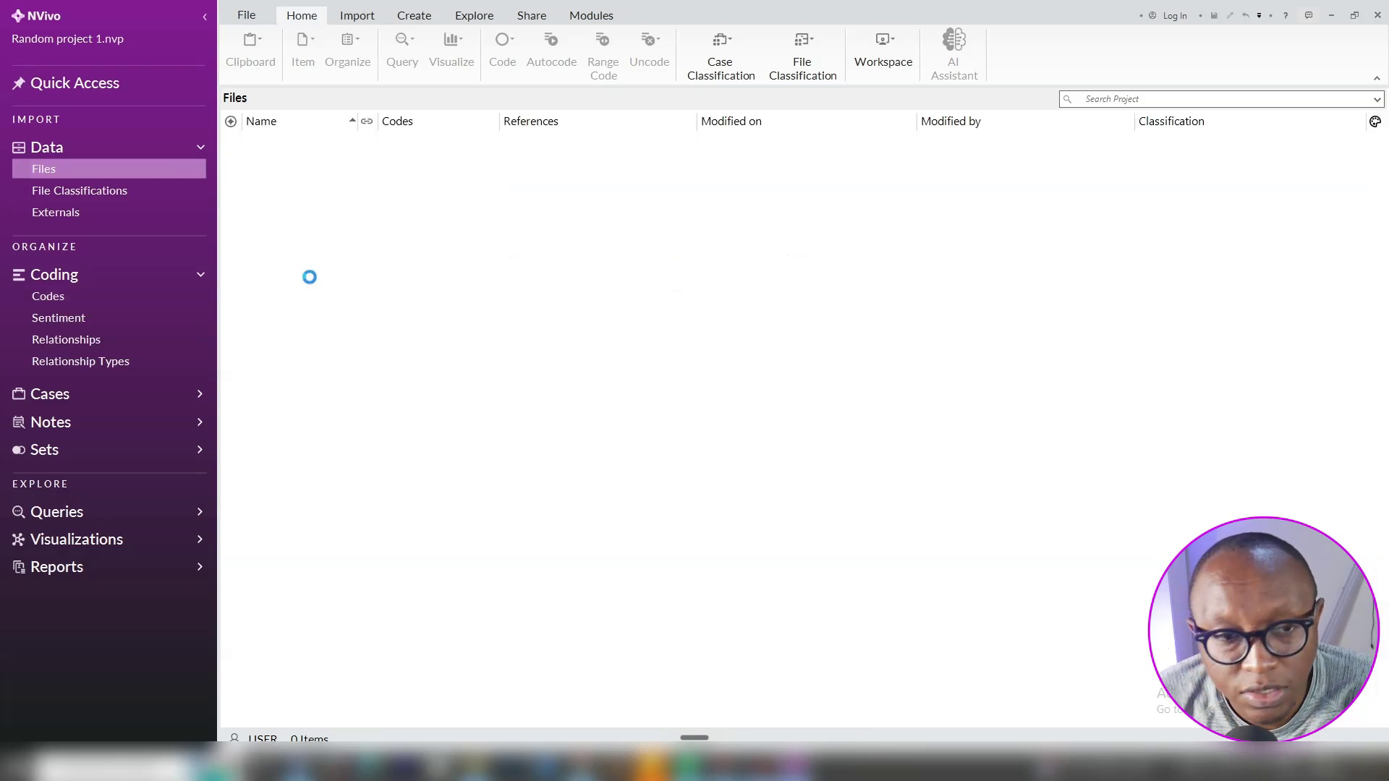
Import Transcript 1 and Transcript 2 through Import > Files
{"action": "left_click", "coordinate": [355, 18]}
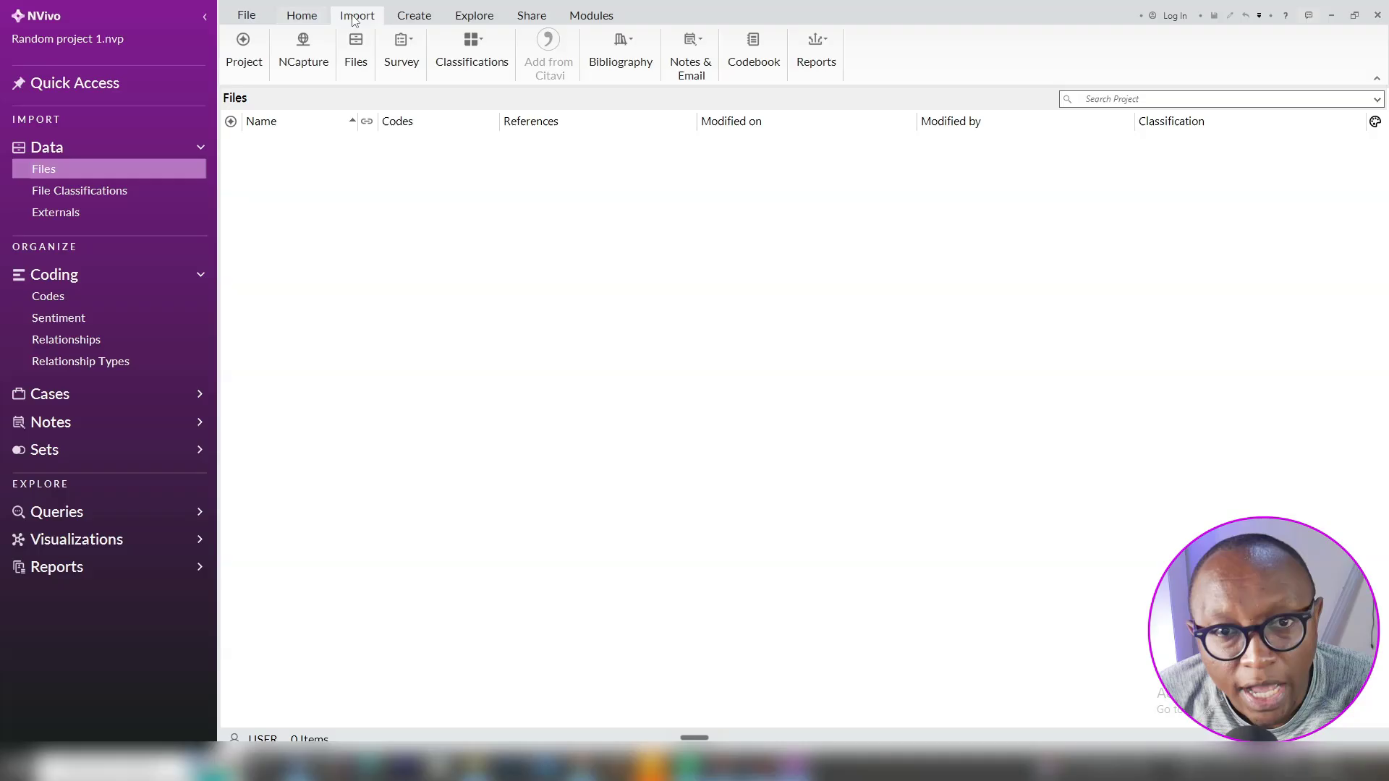
{"action": "left_click", "coordinate": [355, 64]}
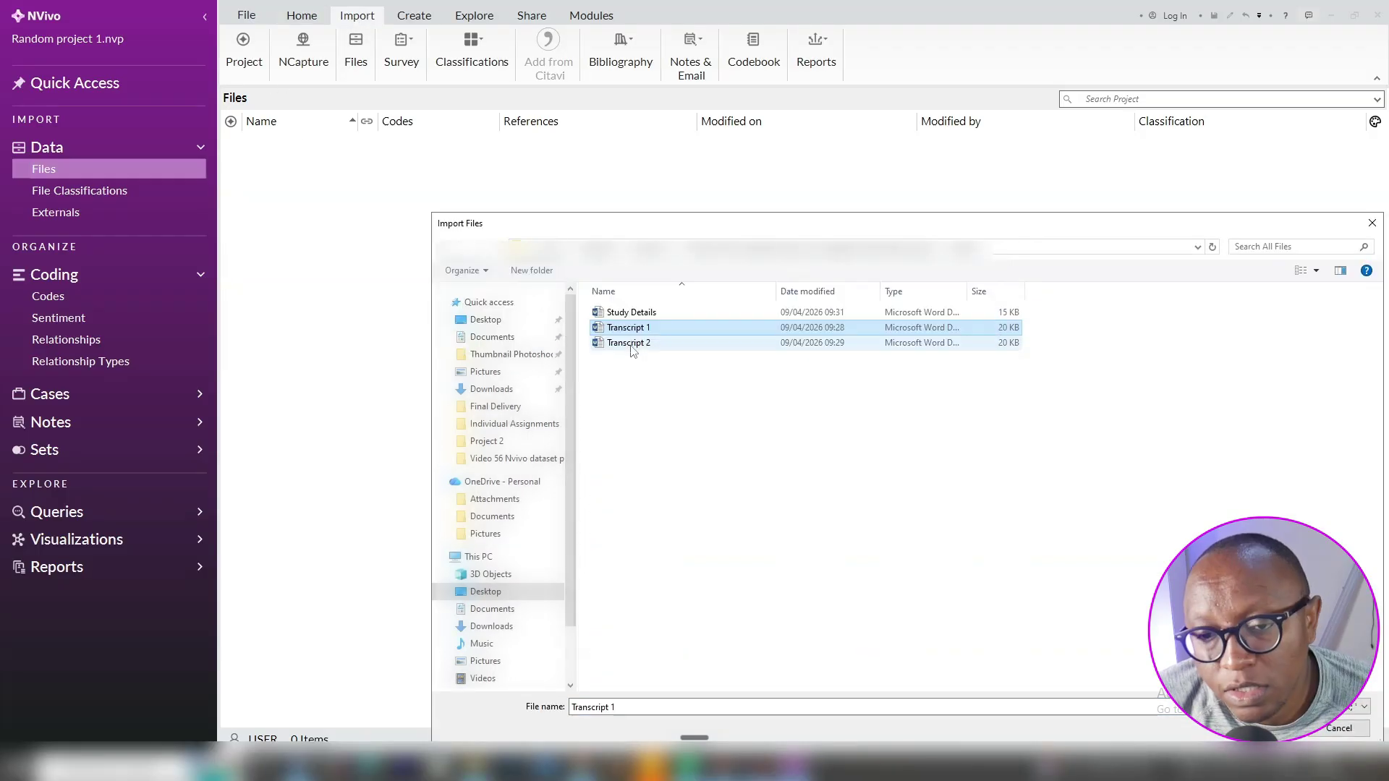
{"action": "left_click", "coordinate": [634, 343], "text": "ctrl"}
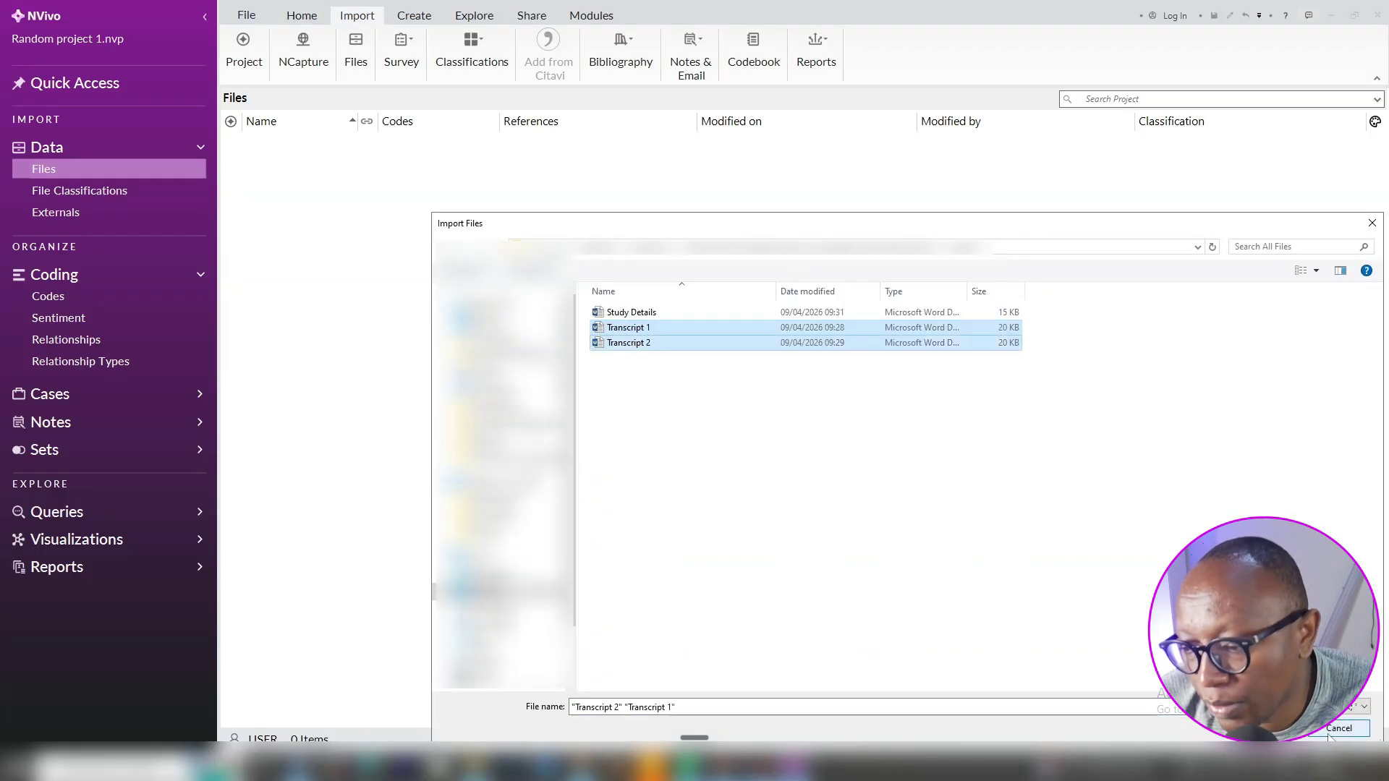
{"action": "key", "text": "Return"}
{"action": "left_click", "coordinate": [756, 353]}
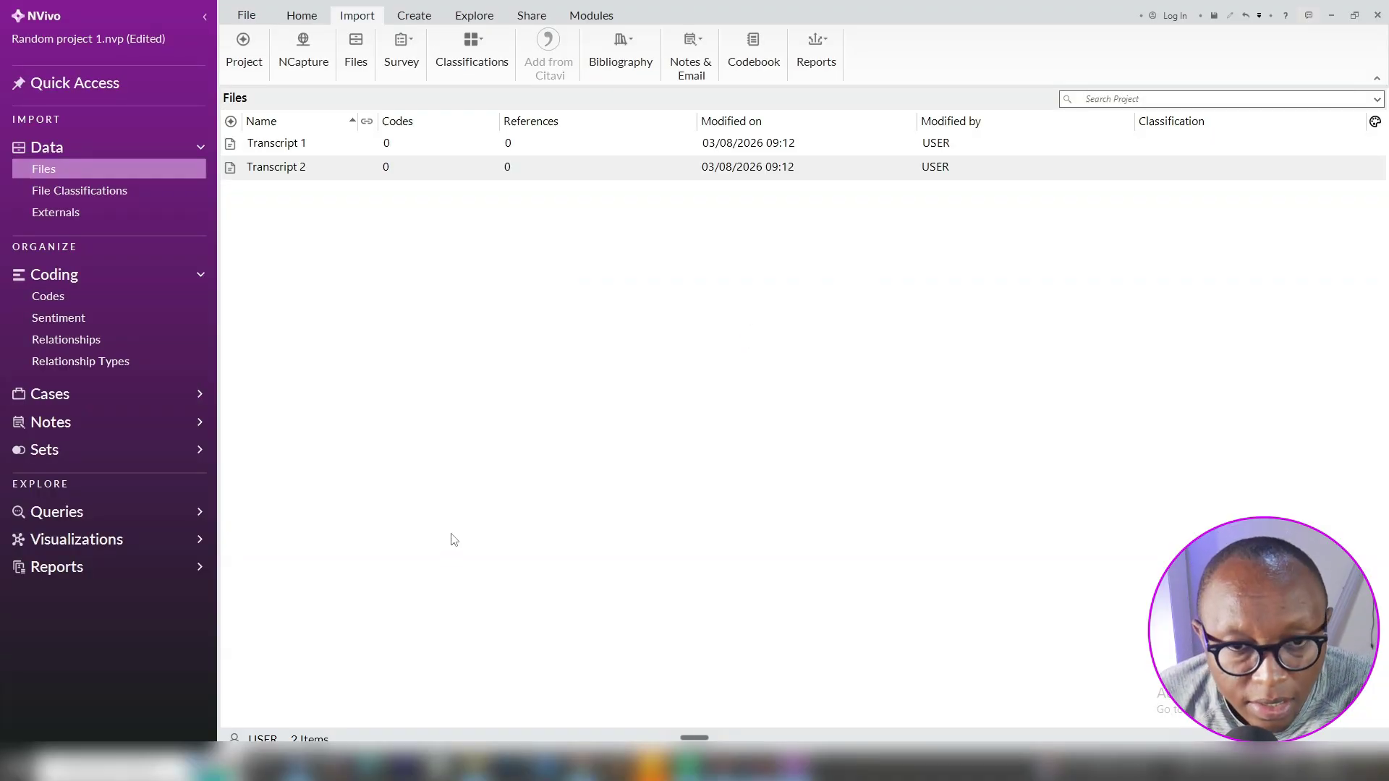
Create a code folder named 'A. Initial Coding' under Codes
{"action": "left_click", "coordinate": [61, 303]}
{"action": "right_click", "coordinate": [61, 302]}
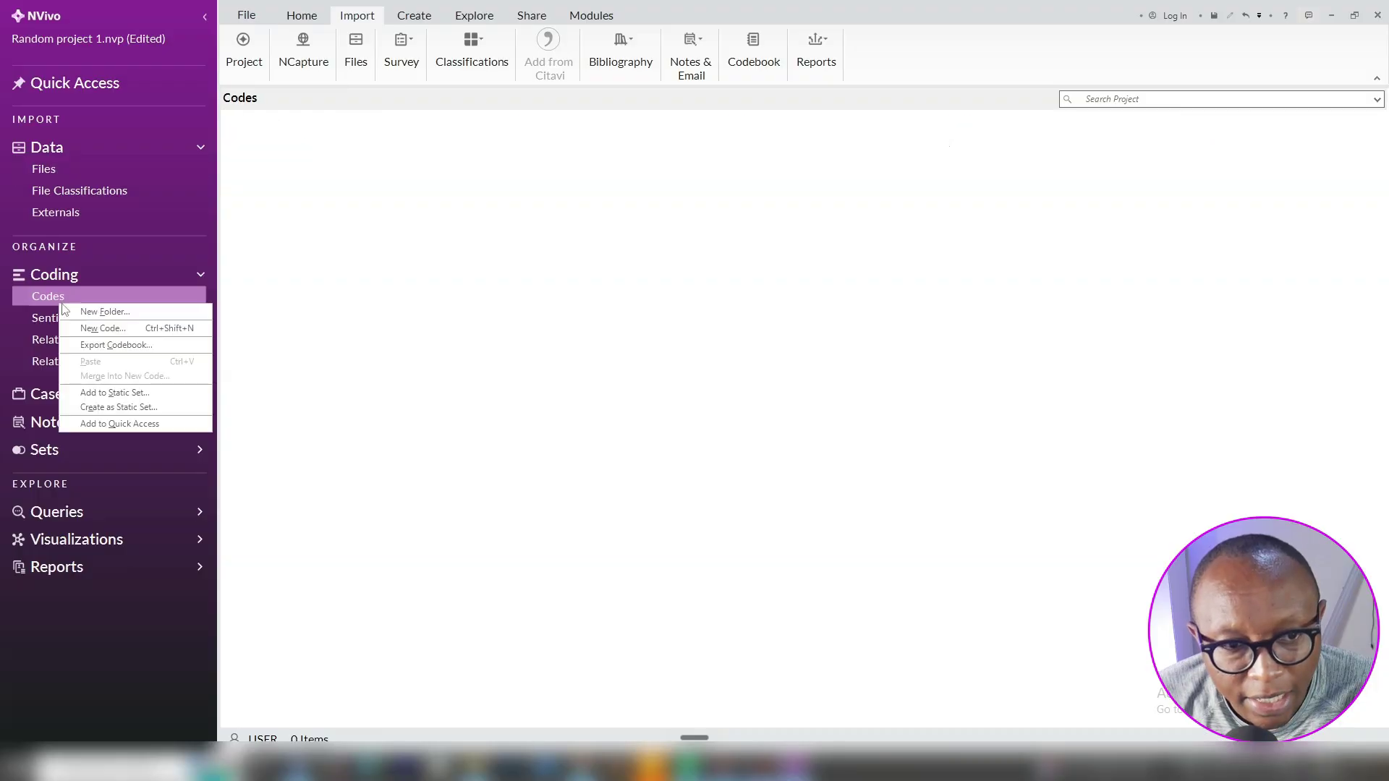
{"action": "left_click", "coordinate": [106, 313]}
{"action": "type", "text": "A"}
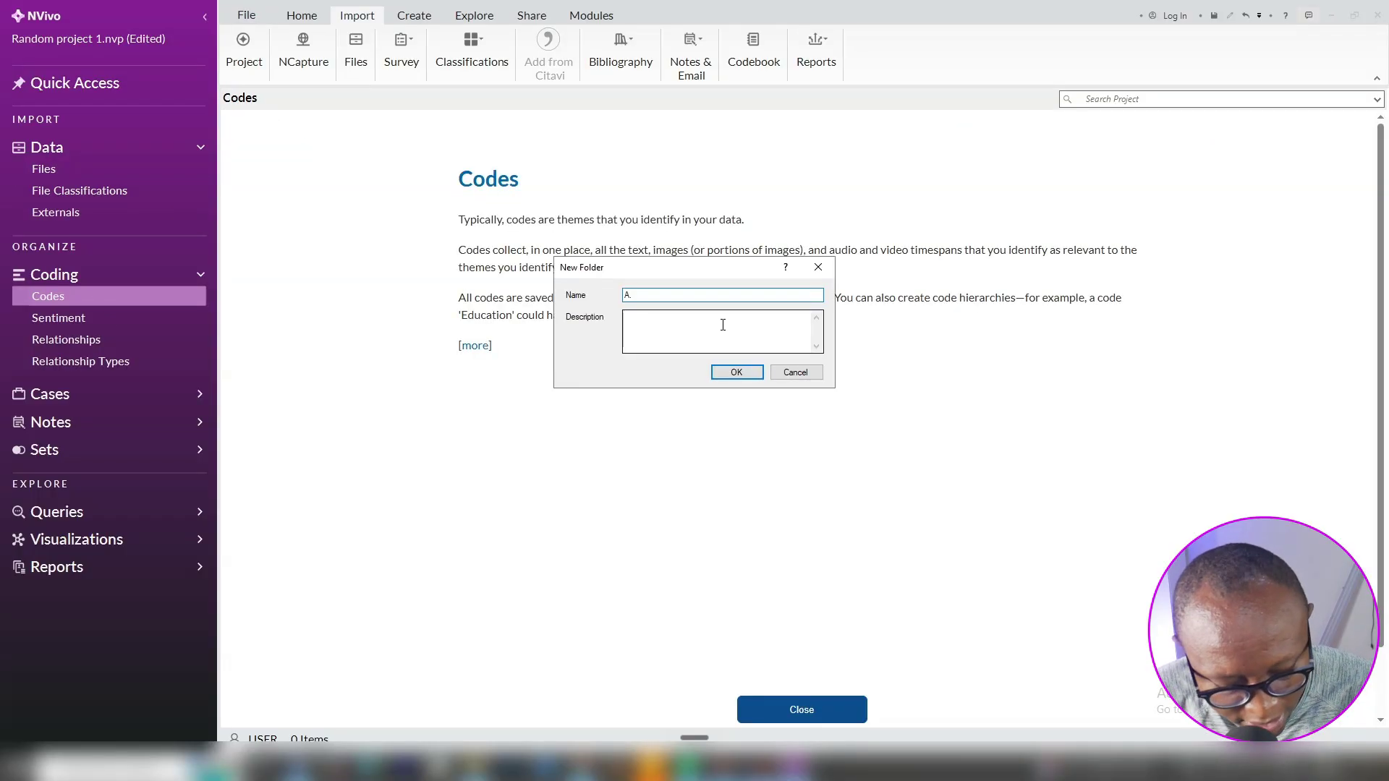
{"action": "type", "text": ". Ibnitial"}
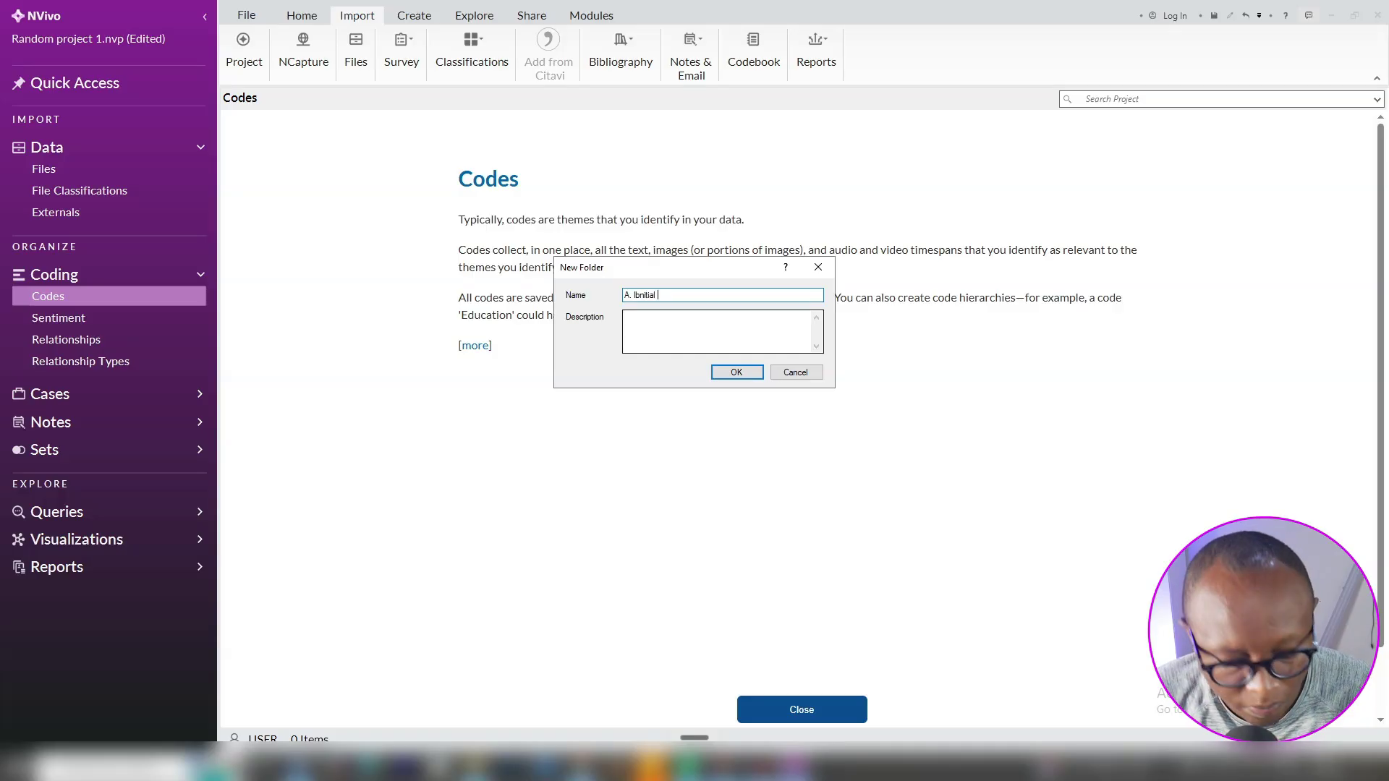
{"action": "type", "text": " Coding"}
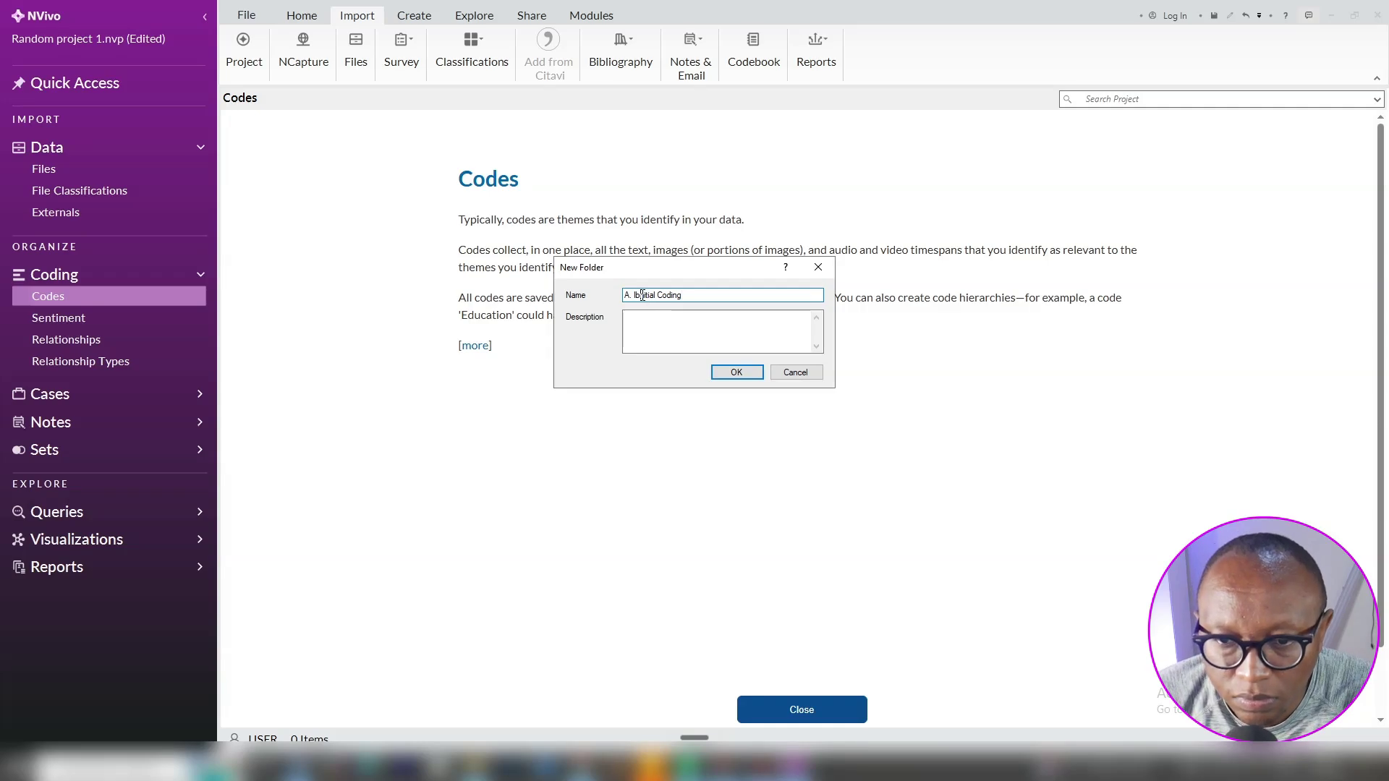
{"action": "left_click", "coordinate": [641, 295]}
{"action": "key", "text": "BackSpace"}
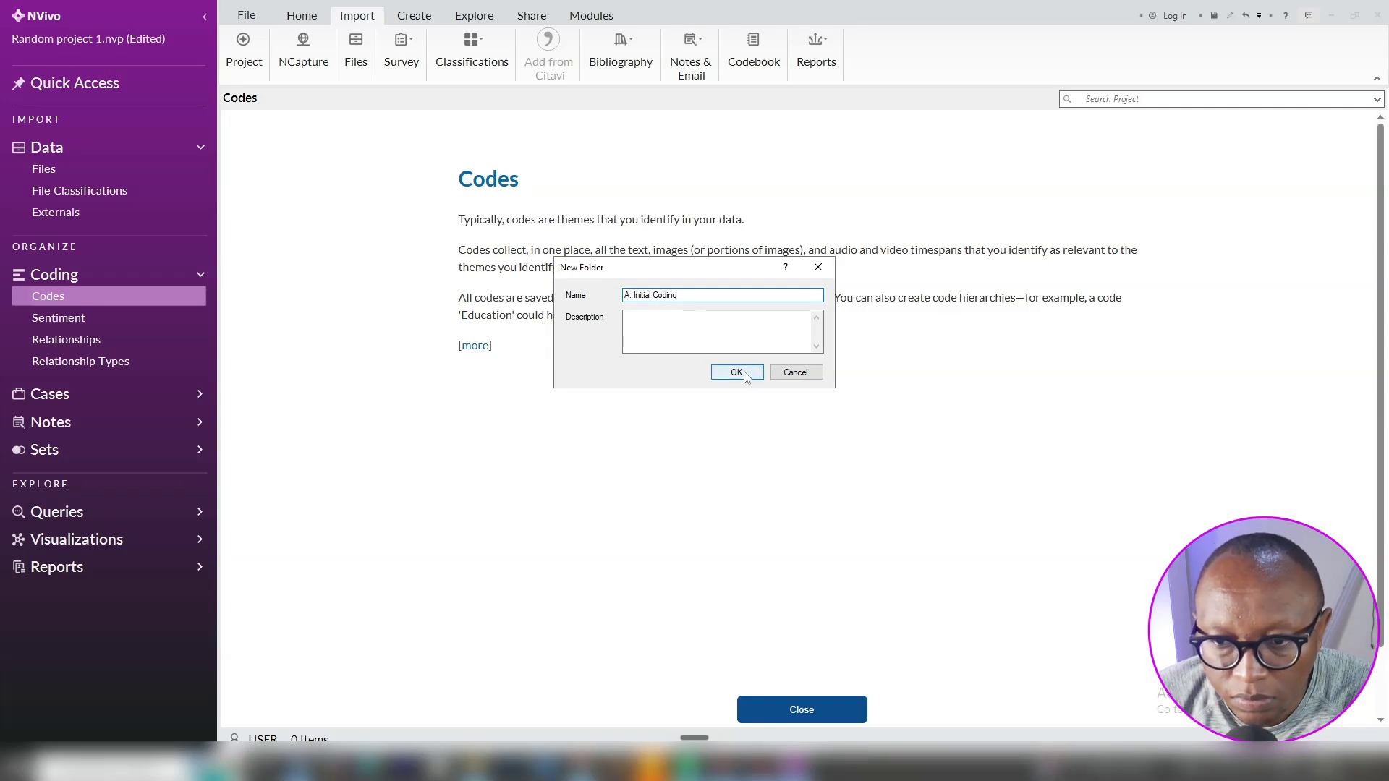
{"action": "left_click", "coordinate": [737, 372]}
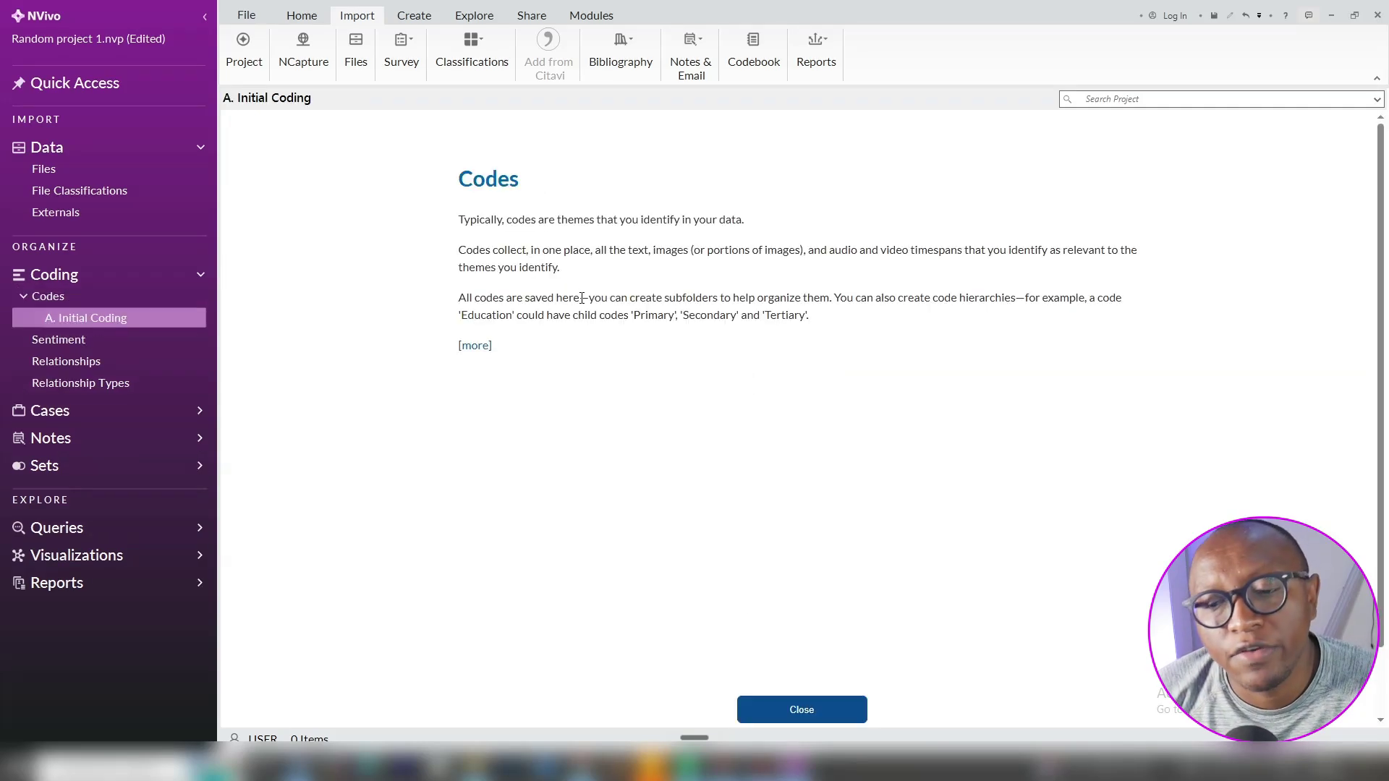
Close the Codes description page and return to the Files list
{"action": "left_click", "coordinate": [832, 713]}
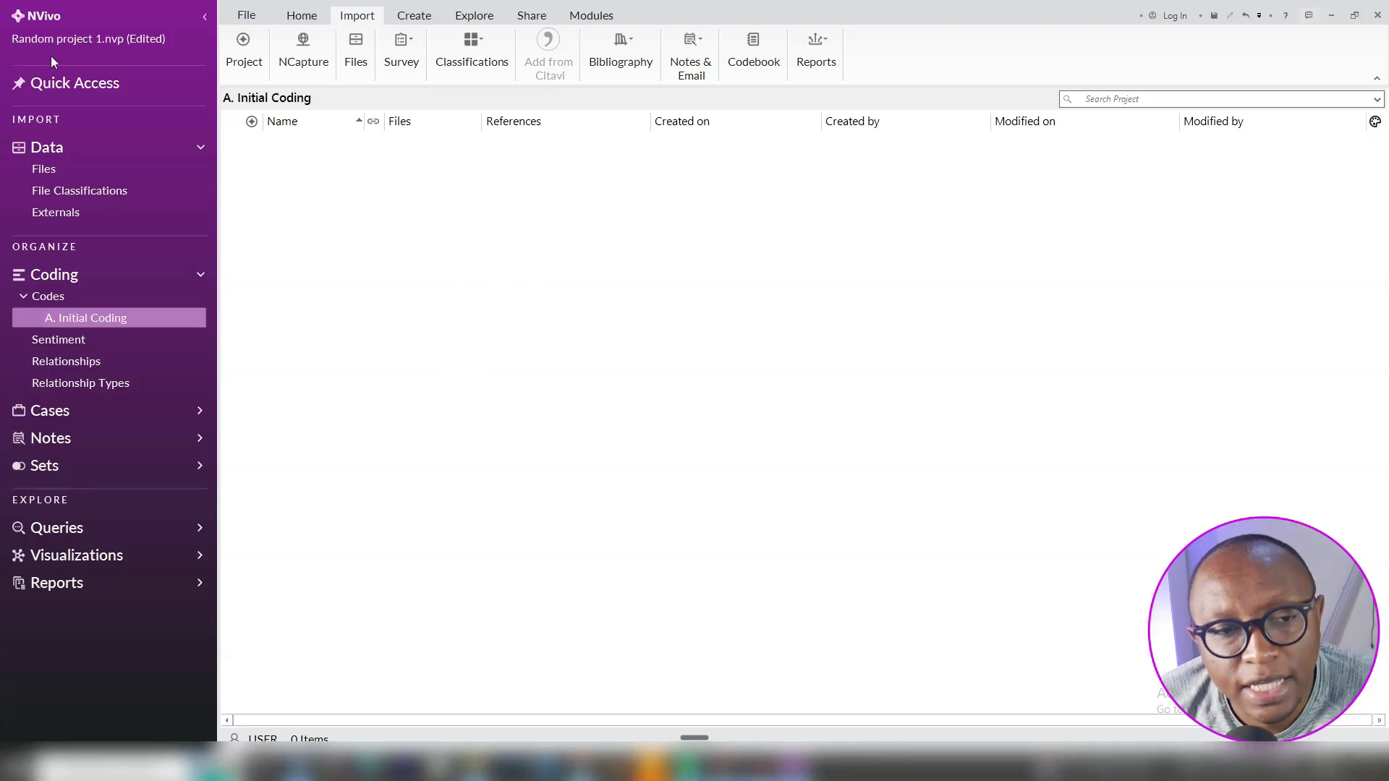
{"action": "left_click", "coordinate": [65, 176]}
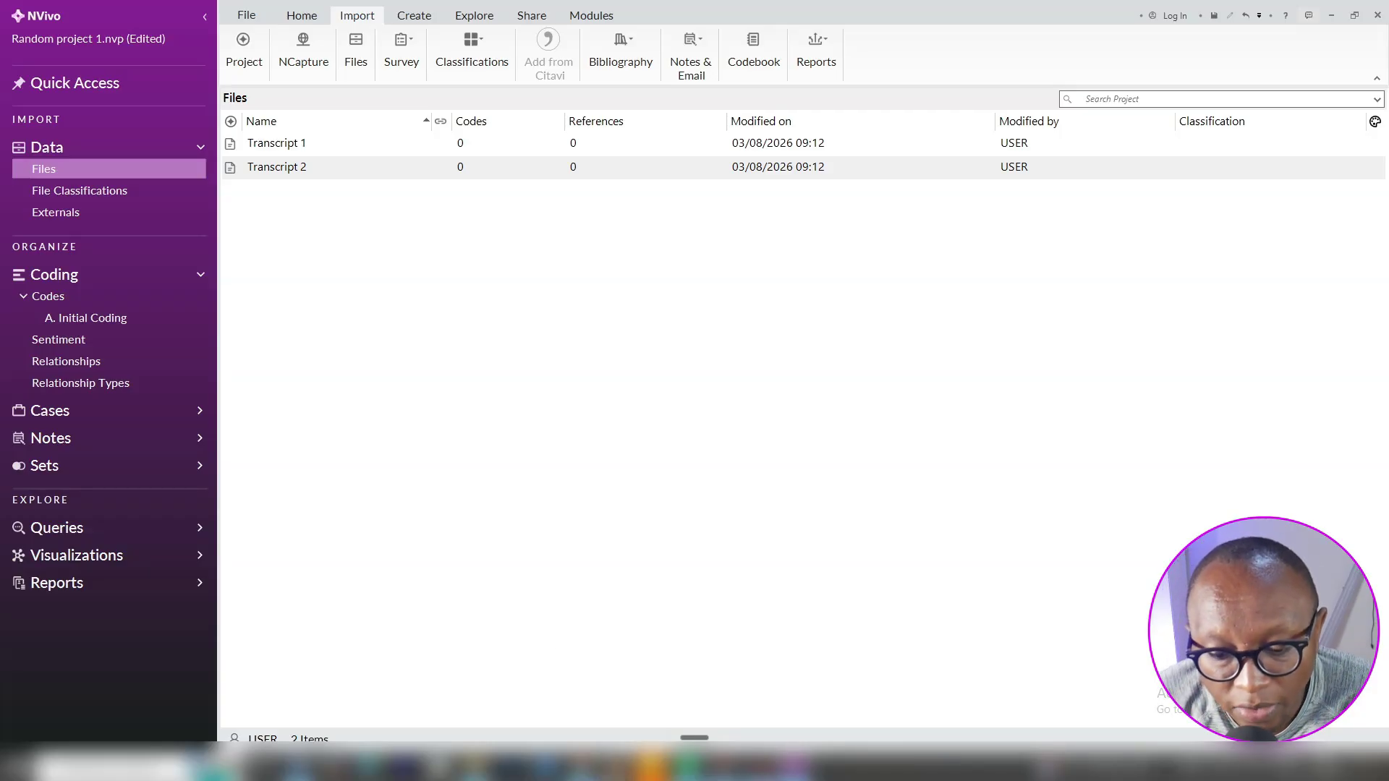
{"action": "mouse_move", "coordinate": [580, 765]}
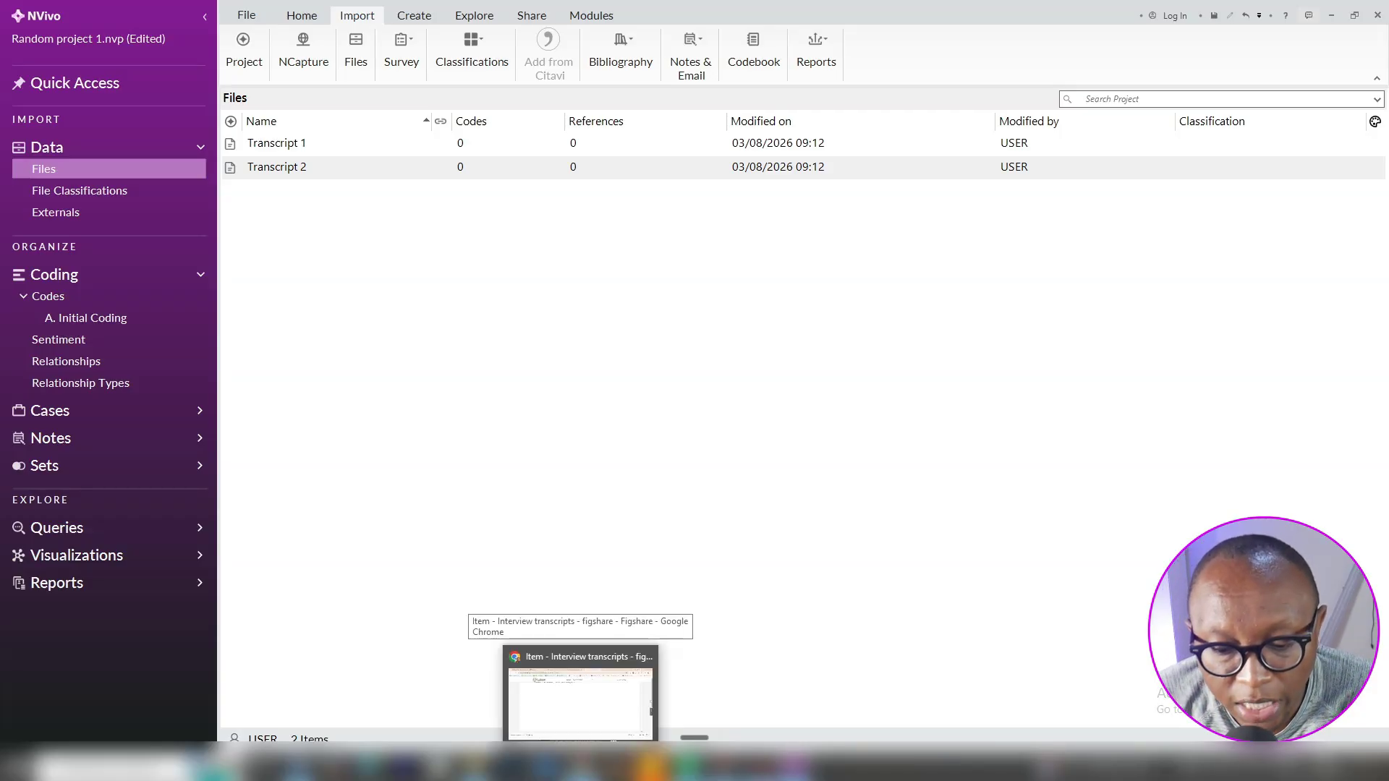
Search 'braun and clarke' in a new Chrome tab and browse the image results
{"action": "left_click", "coordinate": [580, 699]}
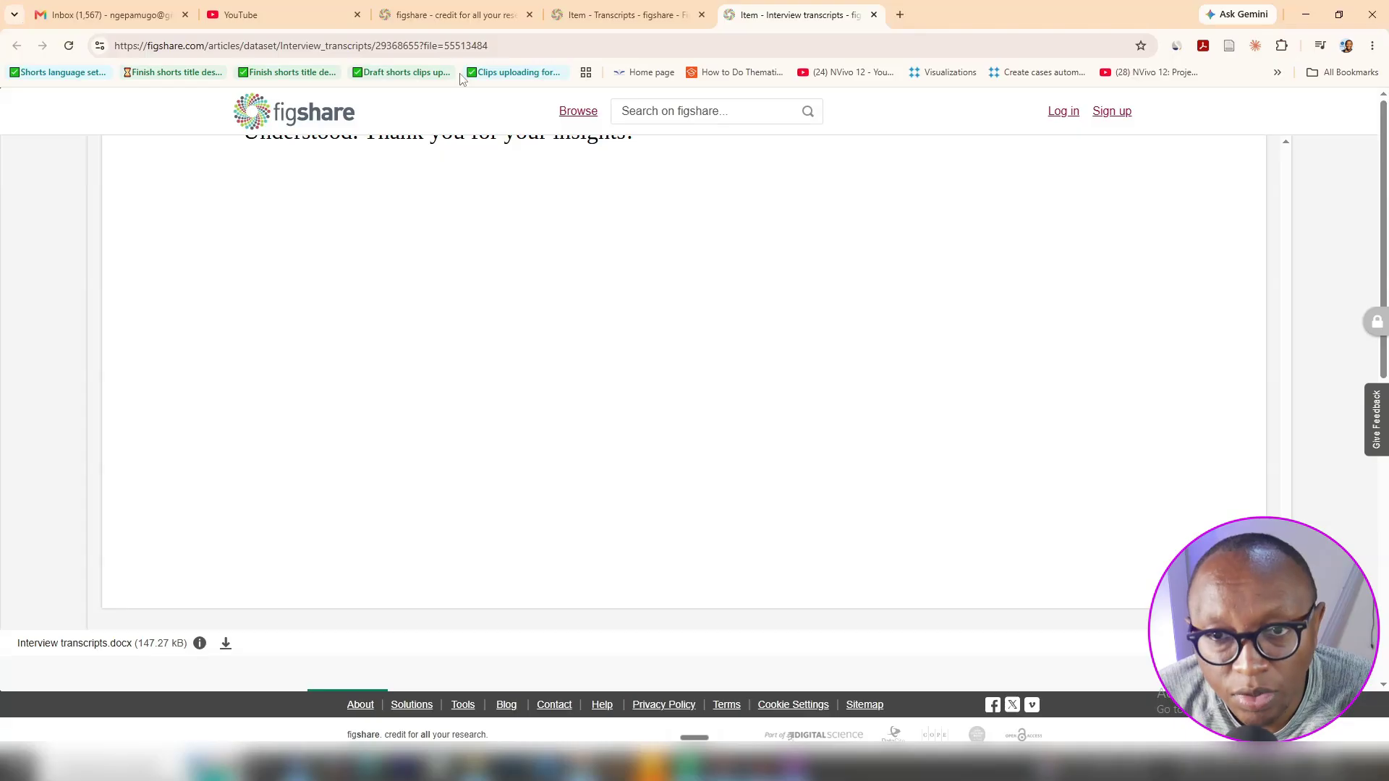
{"action": "left_click", "coordinate": [900, 16]}
{"action": "type", "text": "b"}
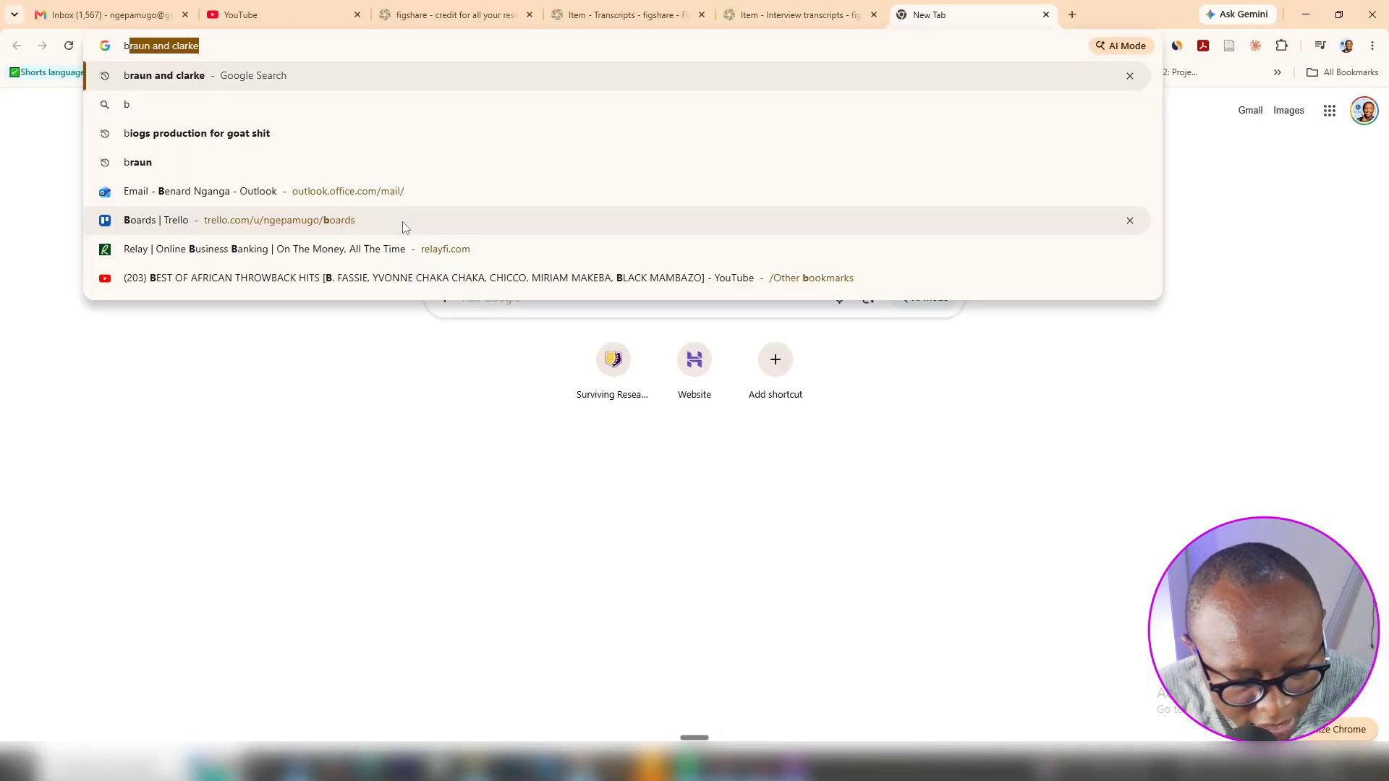
{"action": "type", "text": "tr"}
{"action": "key", "text": "BackSpace"}
{"action": "key", "text": "BackSpace"}
{"action": "type", "text": "raun"}
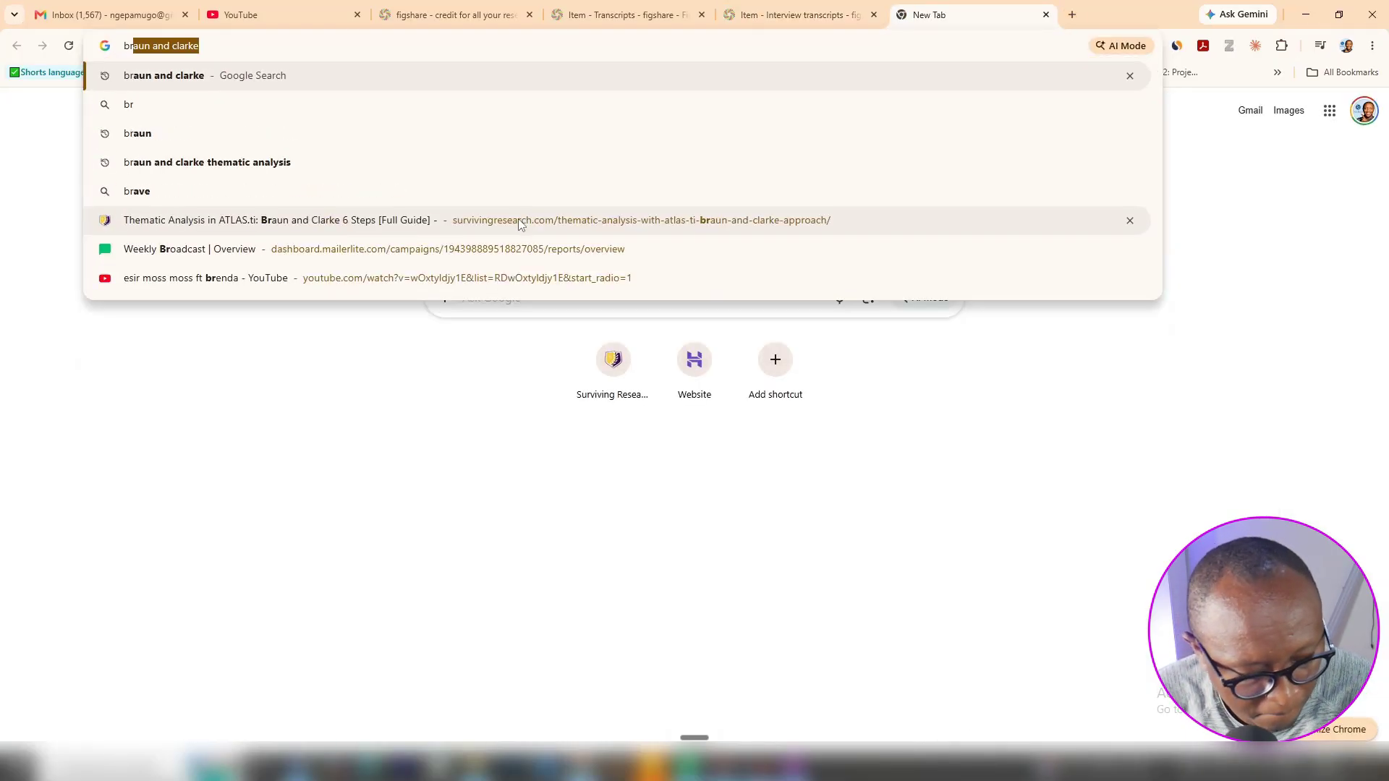
{"action": "key", "text": "Return"}
{"action": "left_click", "coordinate": [267, 170]}
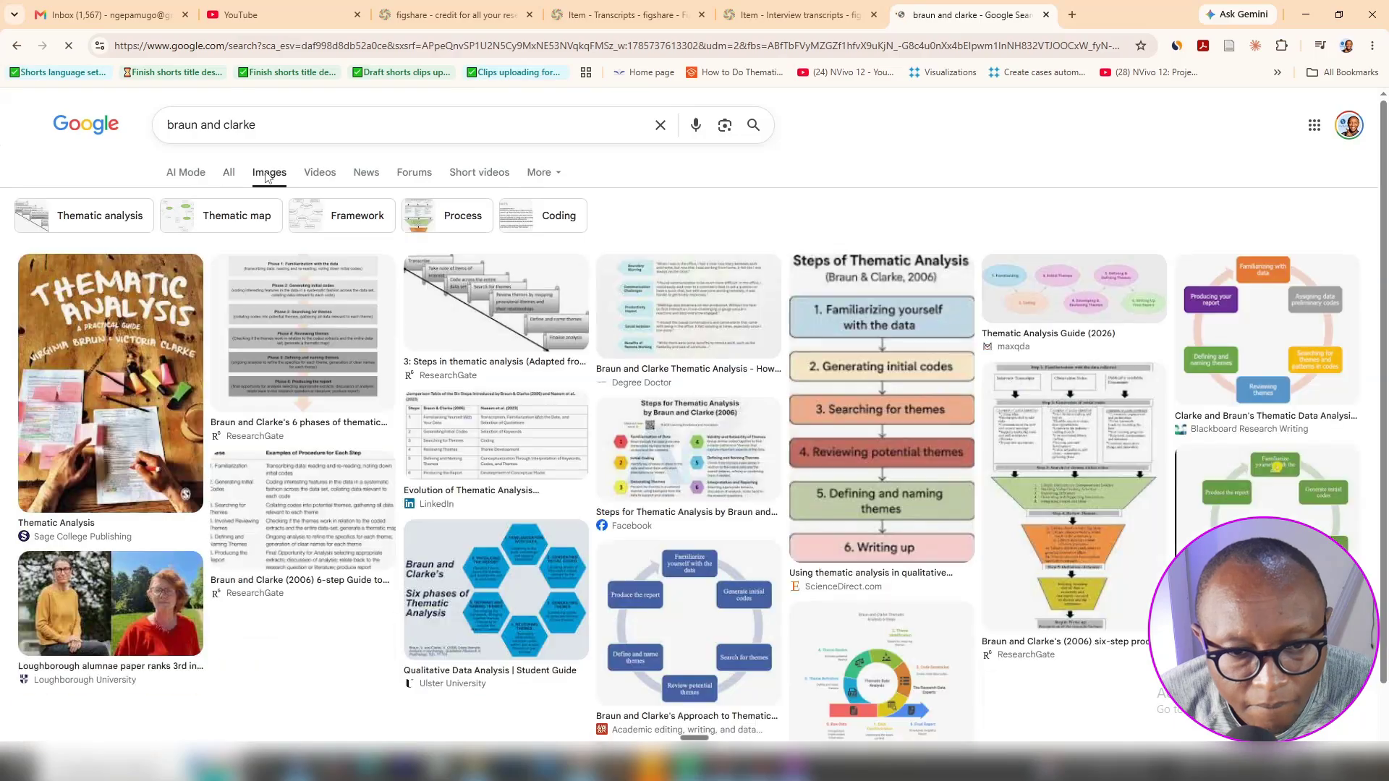
{"action": "scroll", "coordinate": [856, 507], "scroll_direction": "down", "scroll_amount": 6}
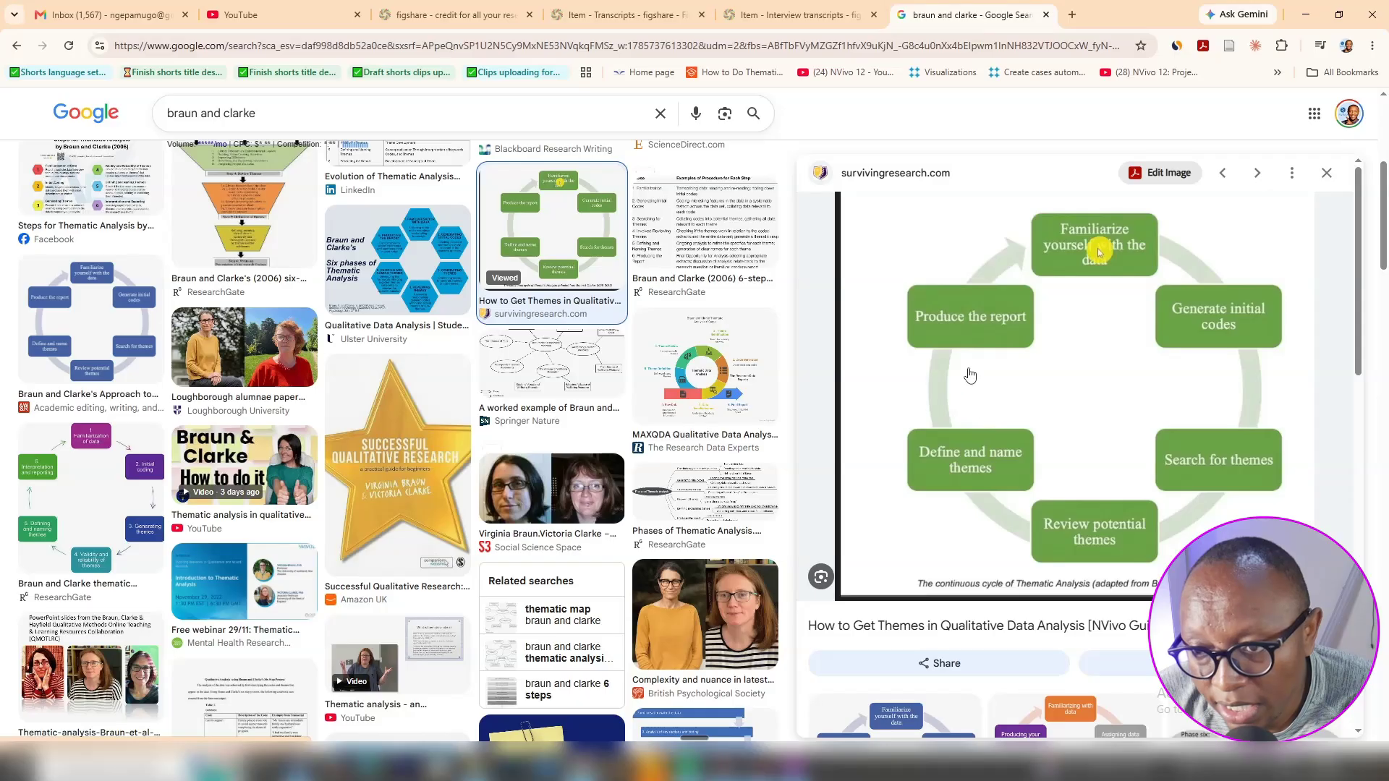
{"action": "scroll", "coordinate": [970, 374], "scroll_direction": "down", "scroll_amount": 3}
{"action": "scroll", "coordinate": [1257, 402], "scroll_direction": "up", "scroll_amount": 3}
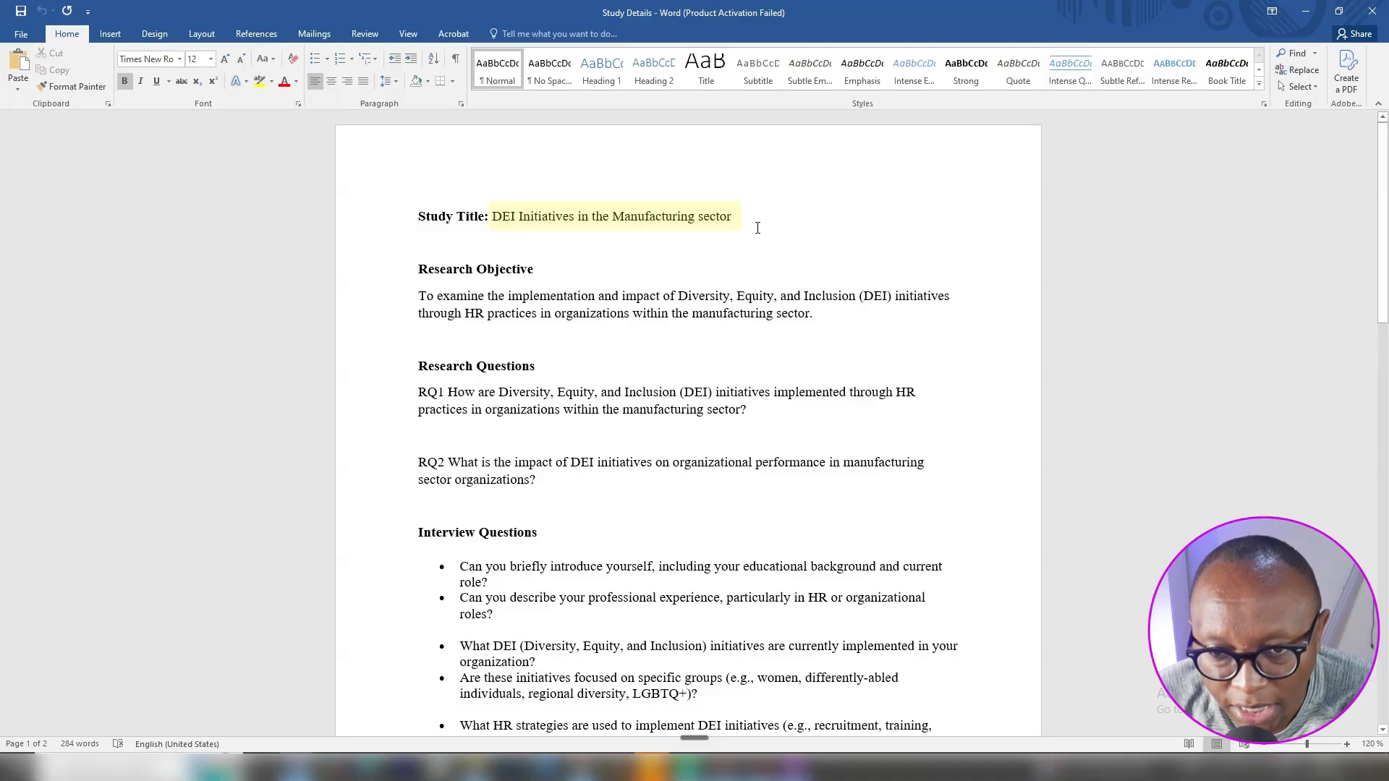
Read the Study Details and Transcript 1 in Word, then return to NVivo
{"action": "triple_click", "coordinate": [528, 205]}
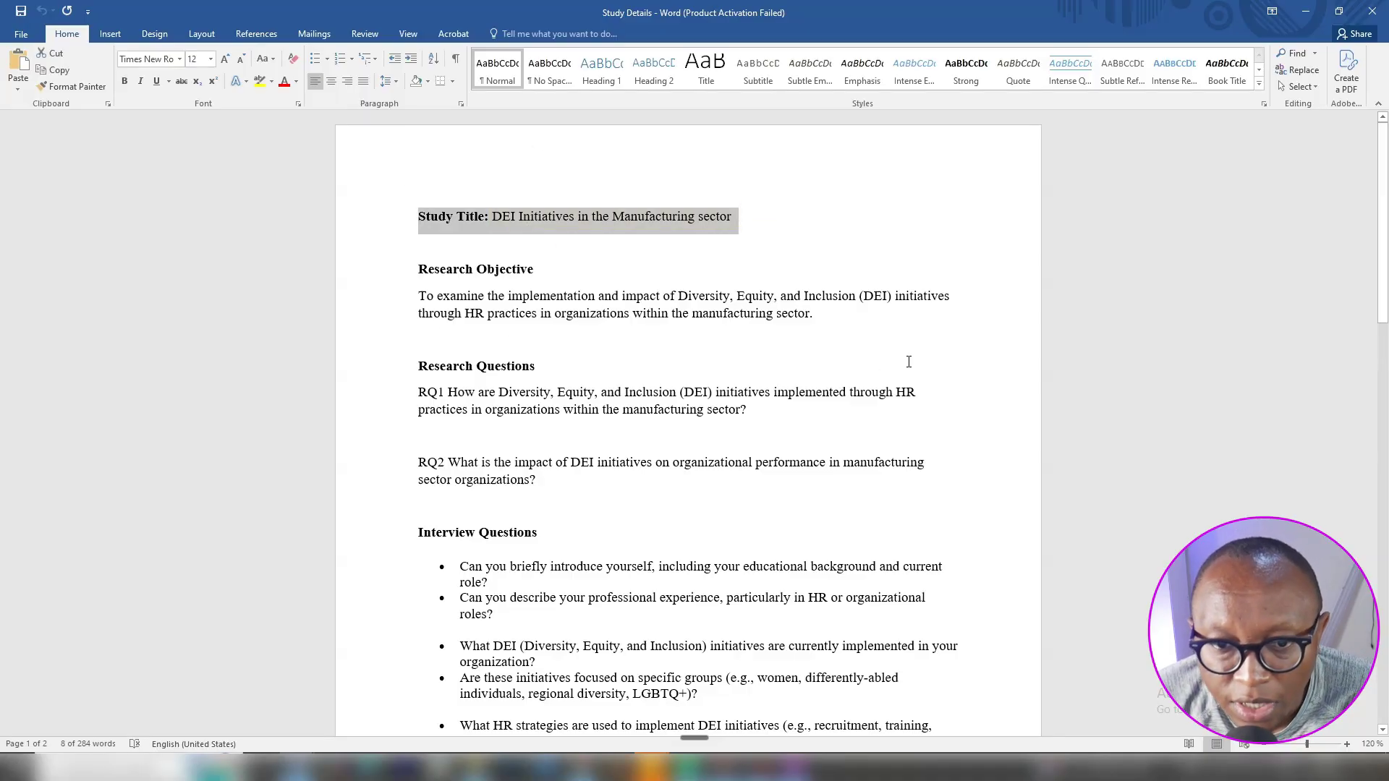
{"action": "double_click", "coordinate": [398, 302]}
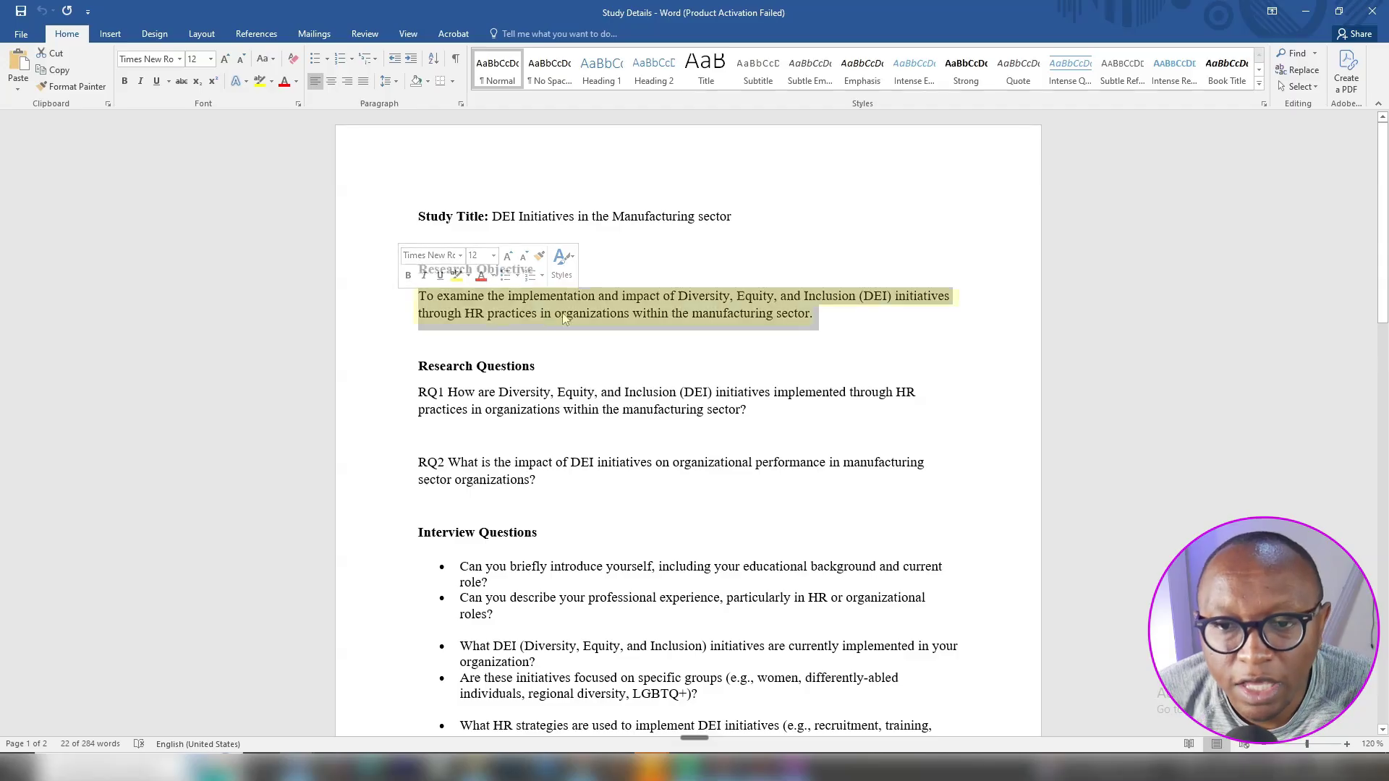
{"action": "left_click", "coordinate": [651, 299]}
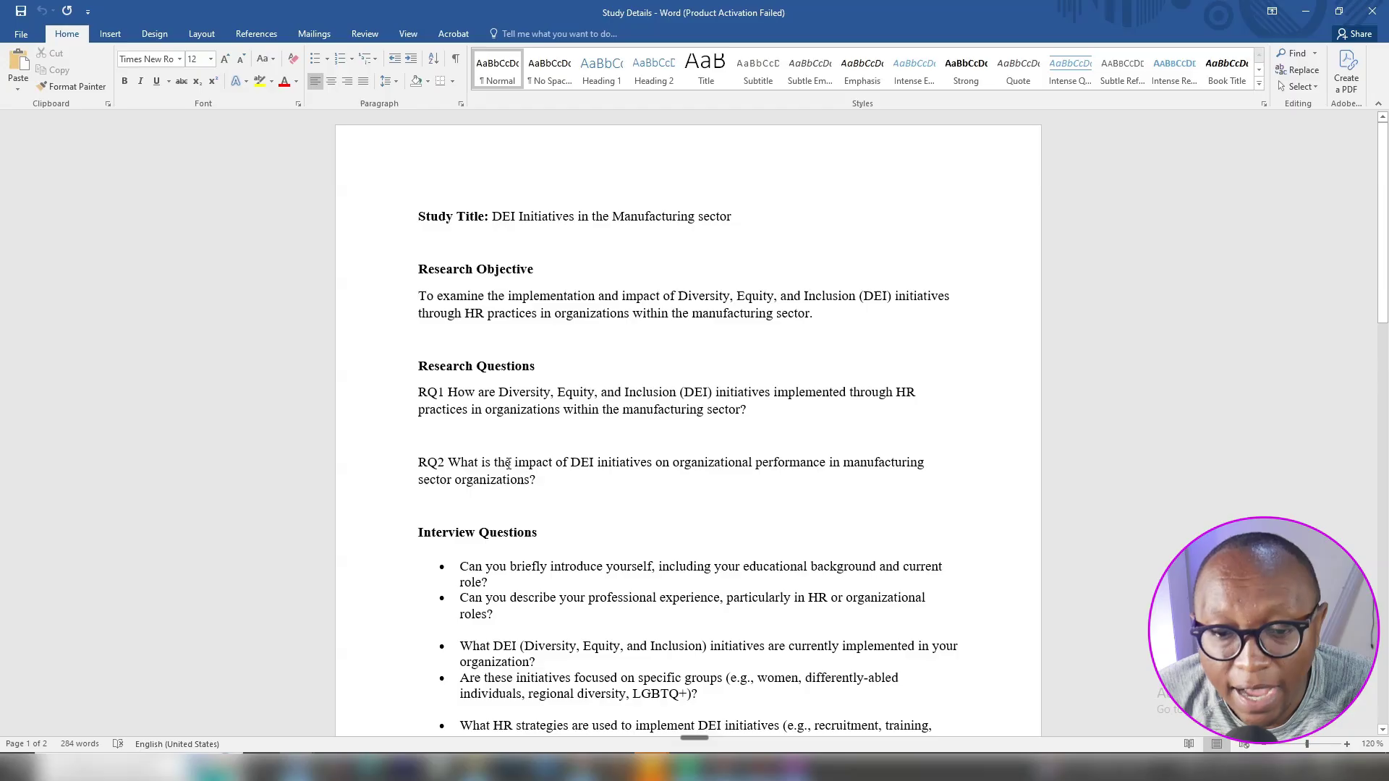
{"action": "scroll", "coordinate": [498, 451], "scroll_direction": "down", "scroll_amount": 3}
{"action": "scroll", "coordinate": [502, 452], "scroll_direction": "down", "scroll_amount": 7}
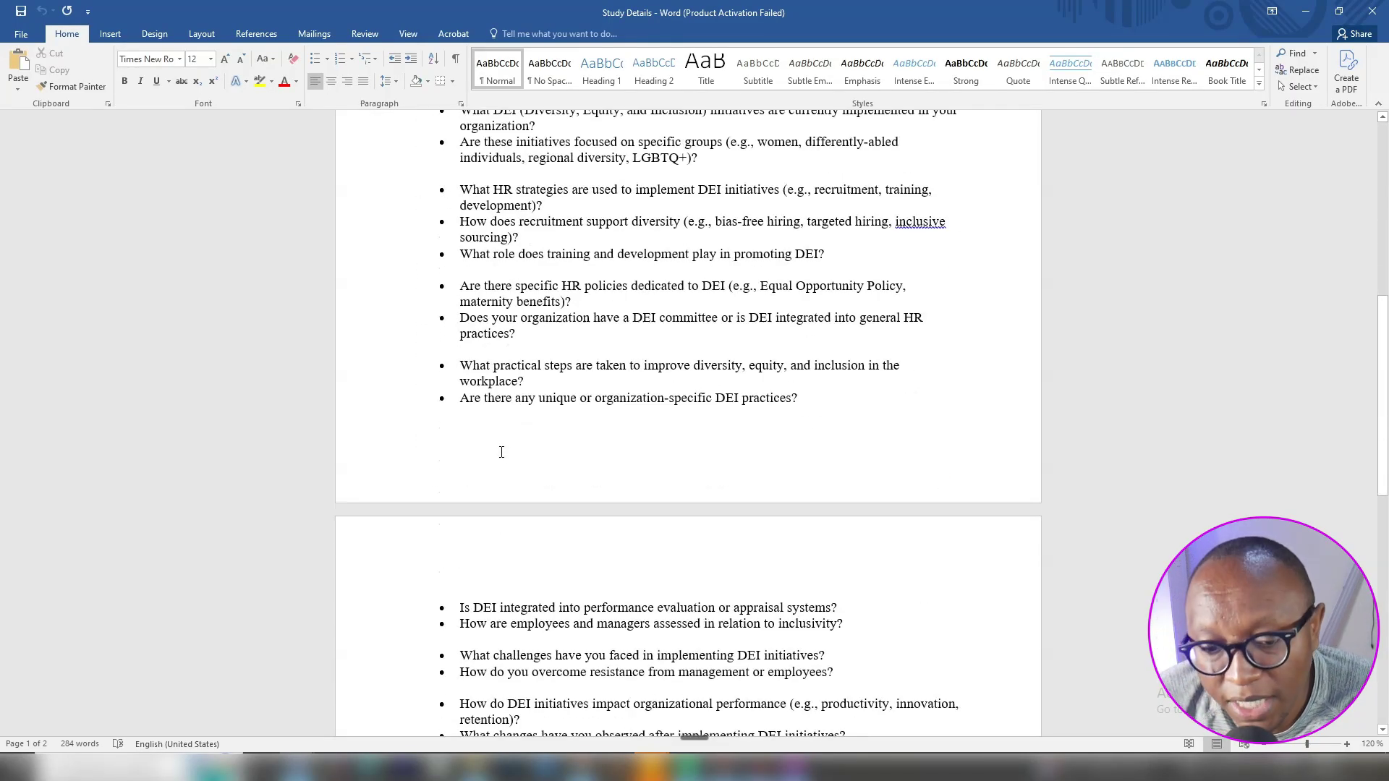
{"action": "scroll", "coordinate": [501, 453], "scroll_direction": "down", "scroll_amount": 3}
{"action": "scroll", "coordinate": [481, 440], "scroll_direction": "up", "scroll_amount": 9}
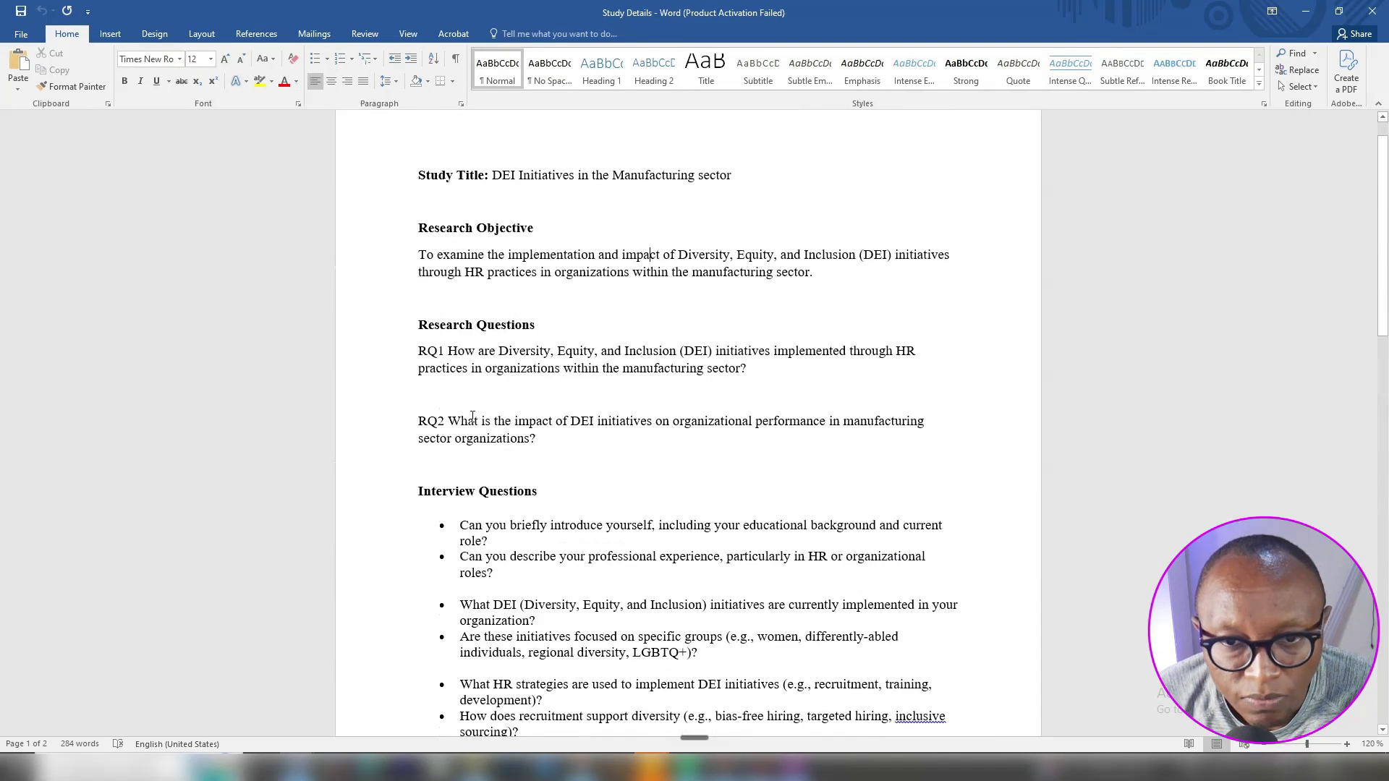
{"action": "scroll", "coordinate": [473, 416], "scroll_direction": "up", "scroll_amount": 1}
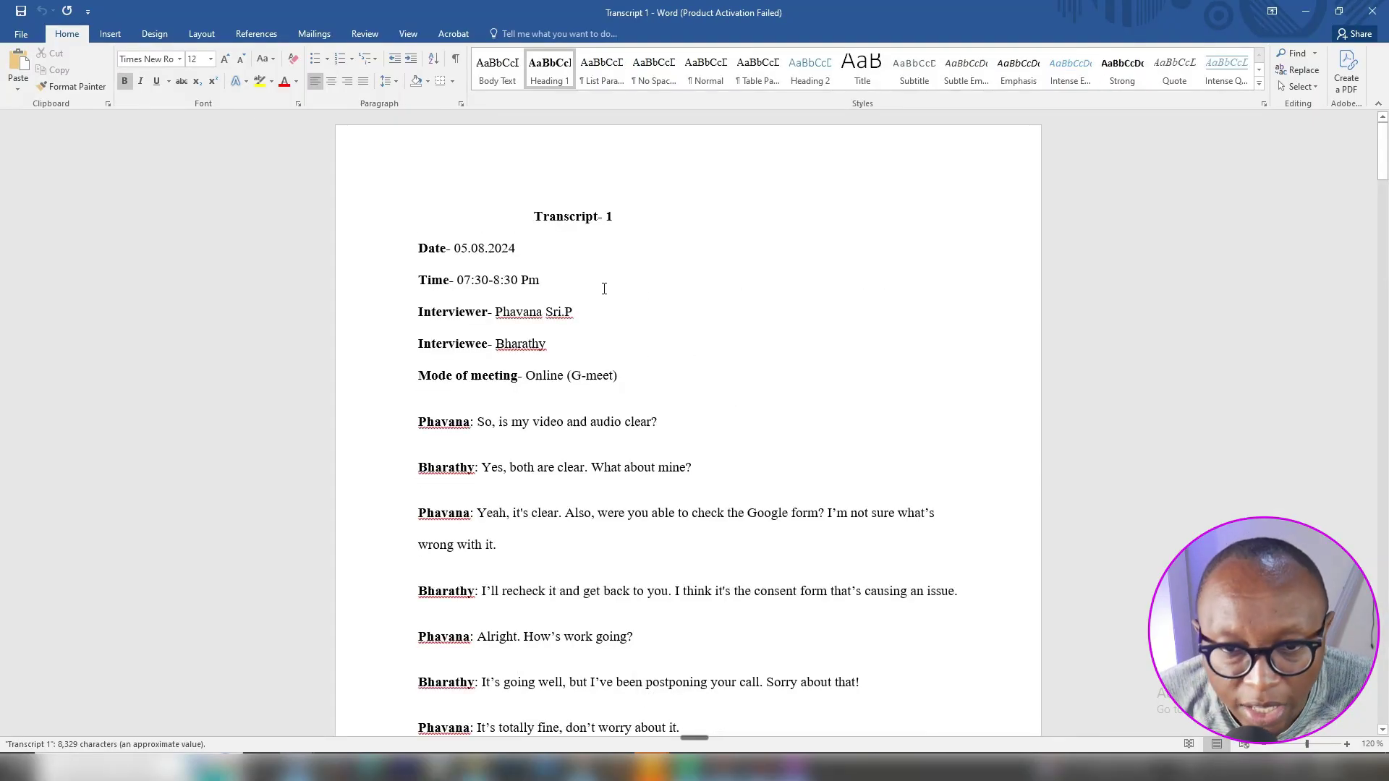
{"action": "scroll", "coordinate": [652, 316], "scroll_direction": "down", "scroll_amount": 1}
{"action": "scroll", "coordinate": [652, 316], "scroll_direction": "down", "scroll_amount": 10}
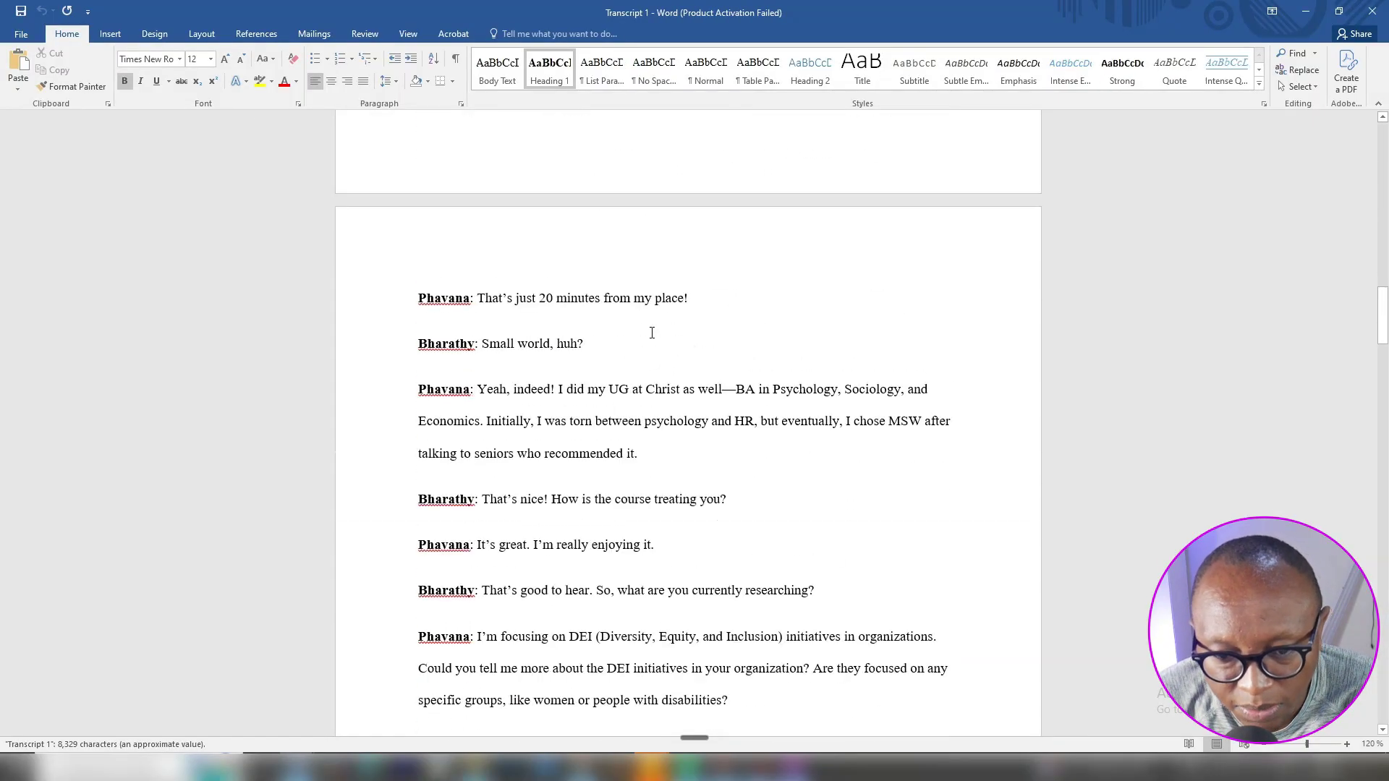
{"action": "scroll", "coordinate": [652, 333], "scroll_direction": "down", "scroll_amount": 7}
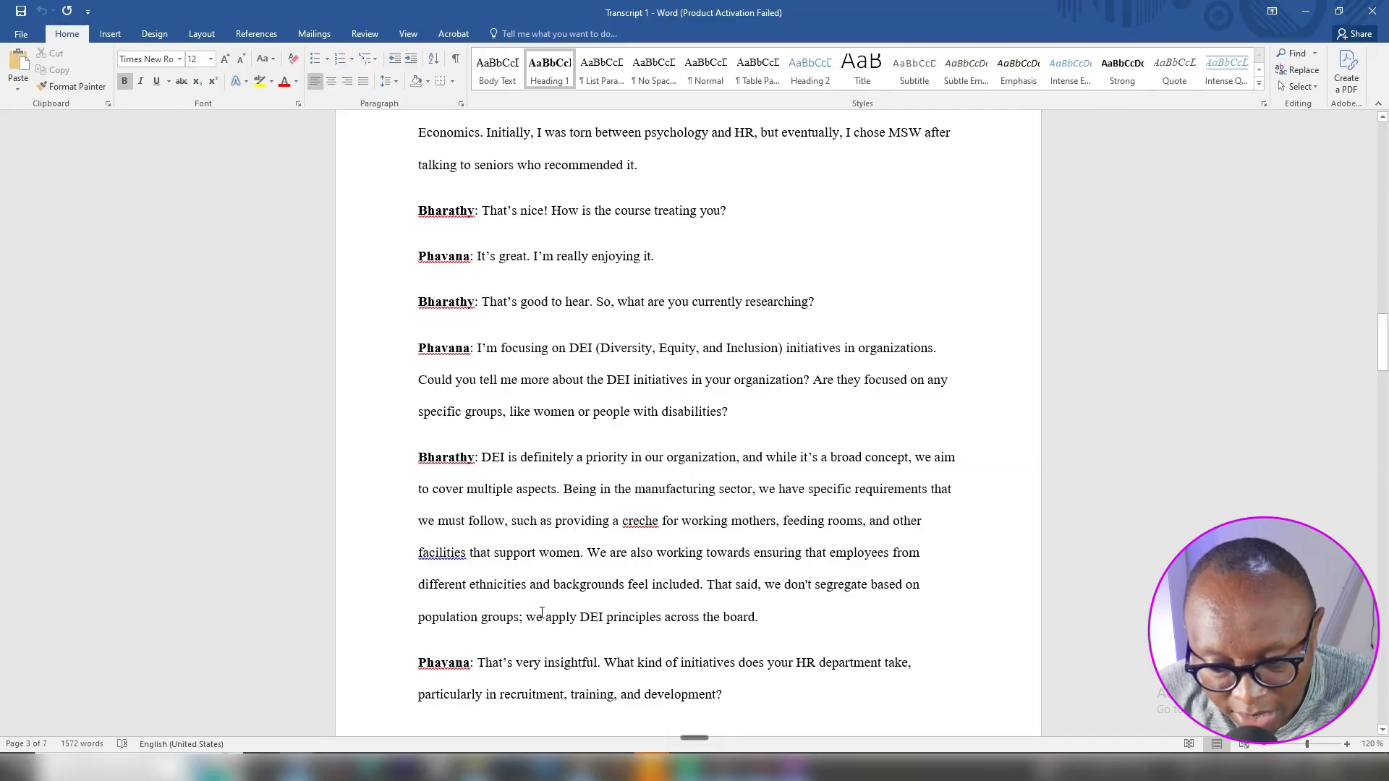
{"action": "left_click", "coordinate": [794, 769]}
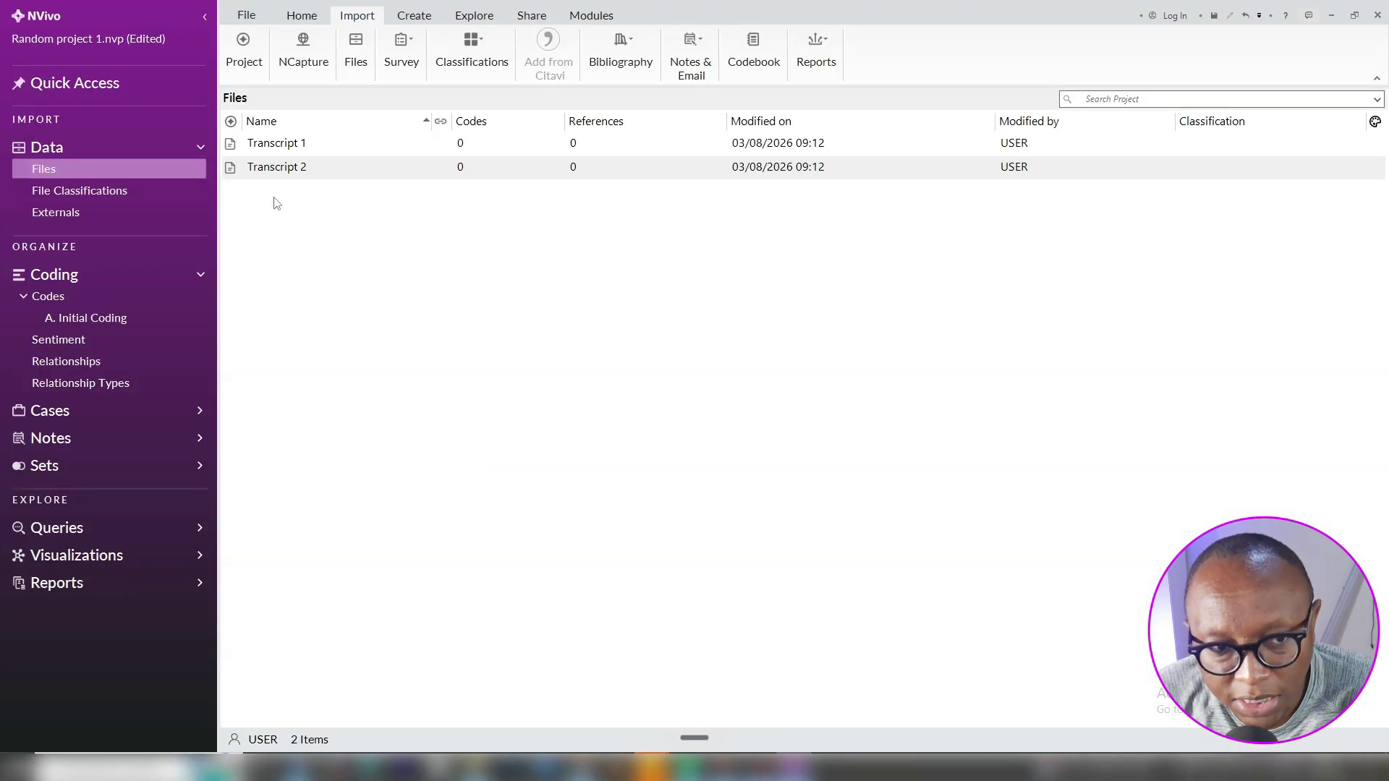
Open Transcript 1 from the Files list and scroll through its interview text
{"action": "left_click", "coordinate": [286, 145]}
{"action": "left_click", "coordinate": [286, 144]}
{"action": "left_click", "coordinate": [452, 148]}
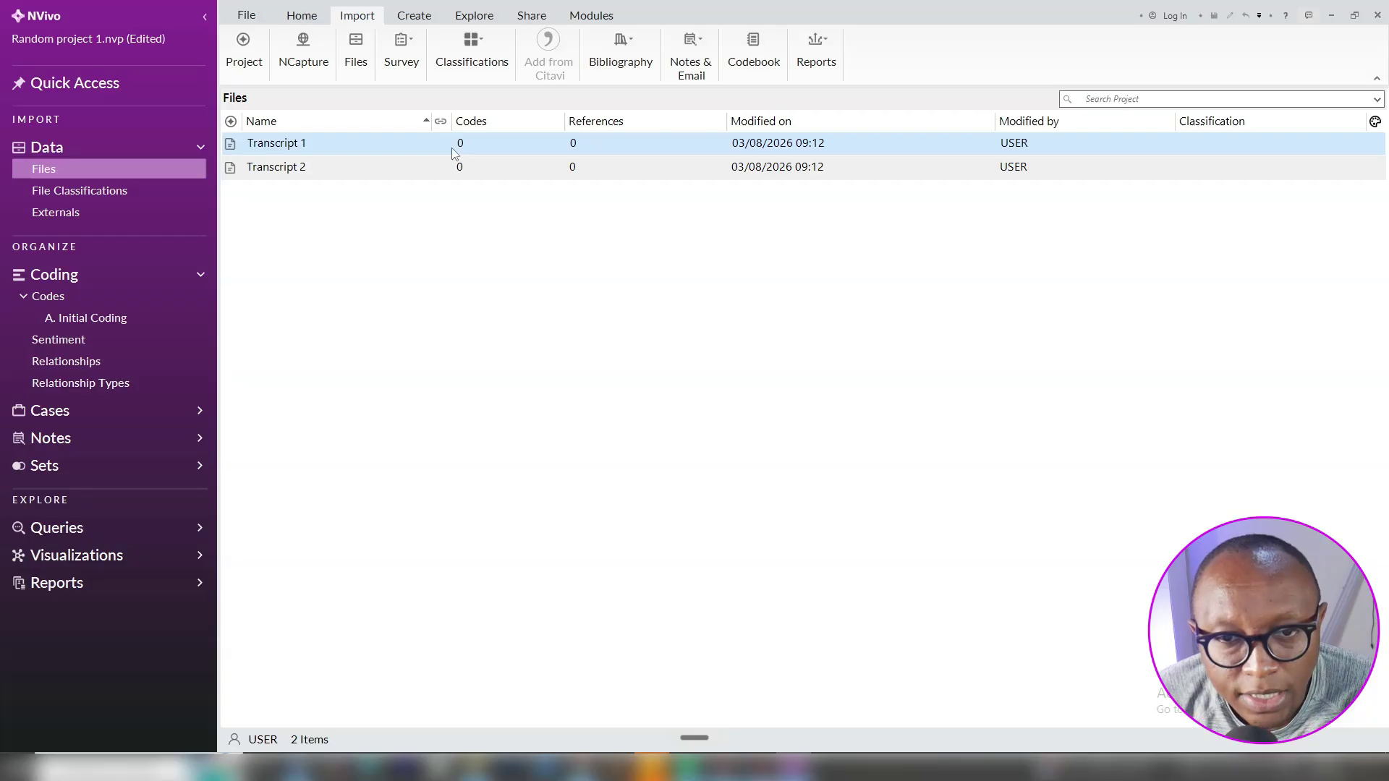
{"action": "double_click", "coordinate": [451, 148]}
{"action": "scroll", "coordinate": [827, 319], "scroll_direction": "down", "scroll_amount": 5}
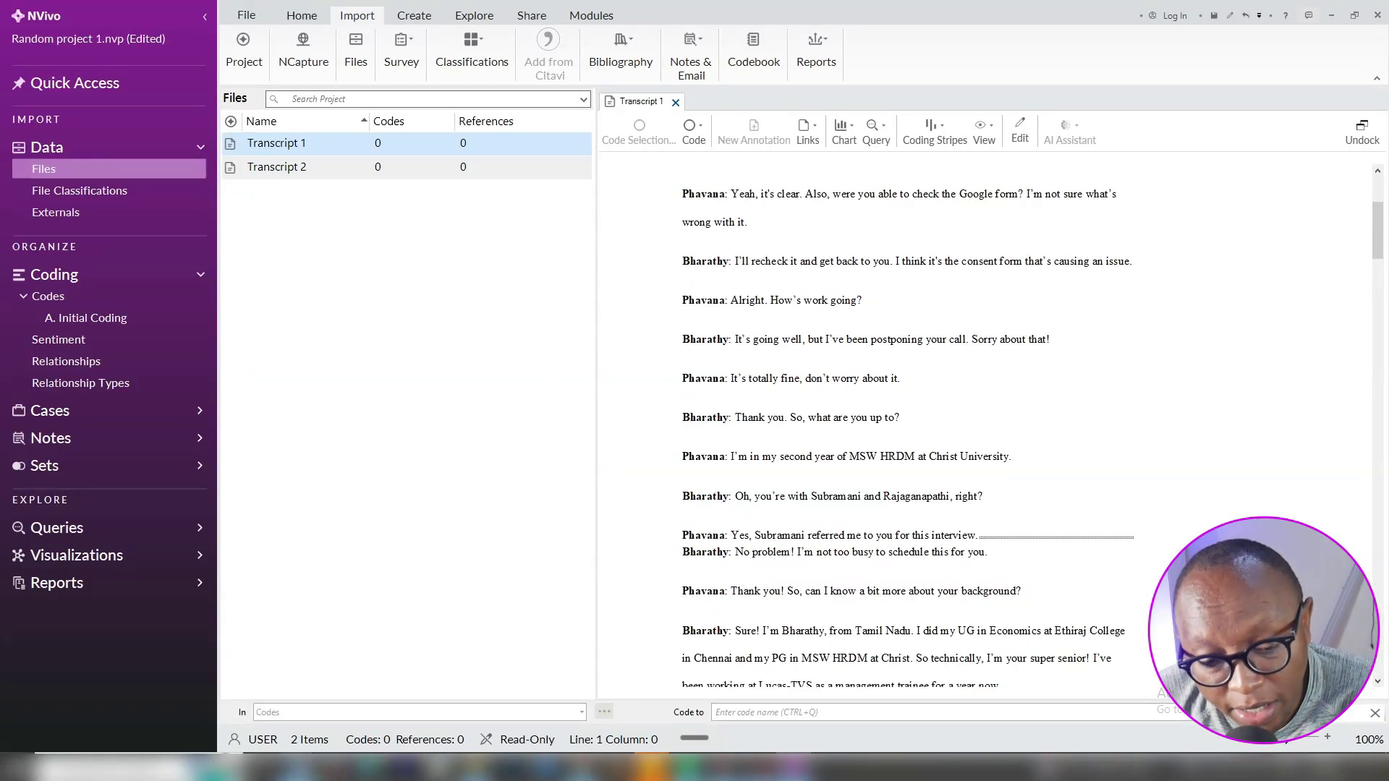
{"action": "mouse_move", "coordinate": [299, 767]}
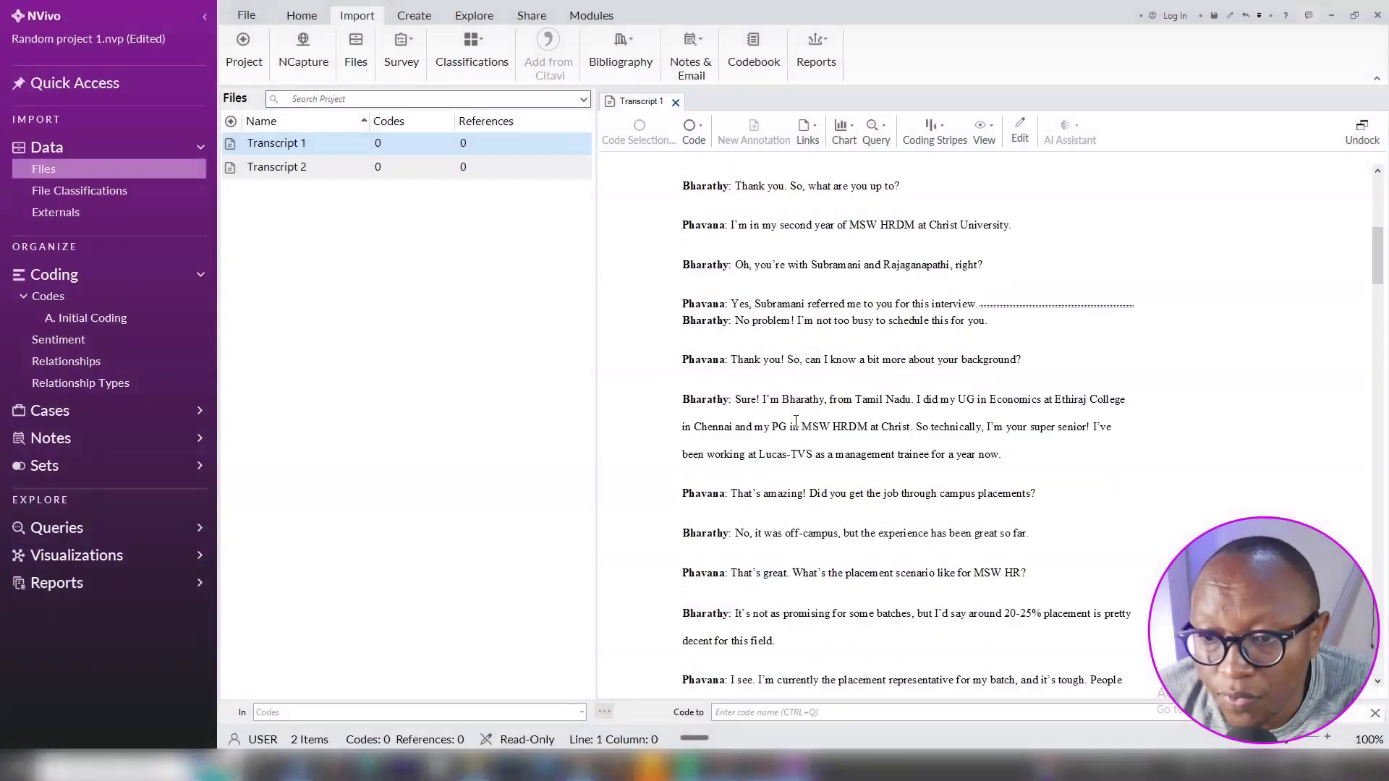
{"action": "scroll", "coordinate": [796, 420], "scroll_direction": "down", "scroll_amount": 10}
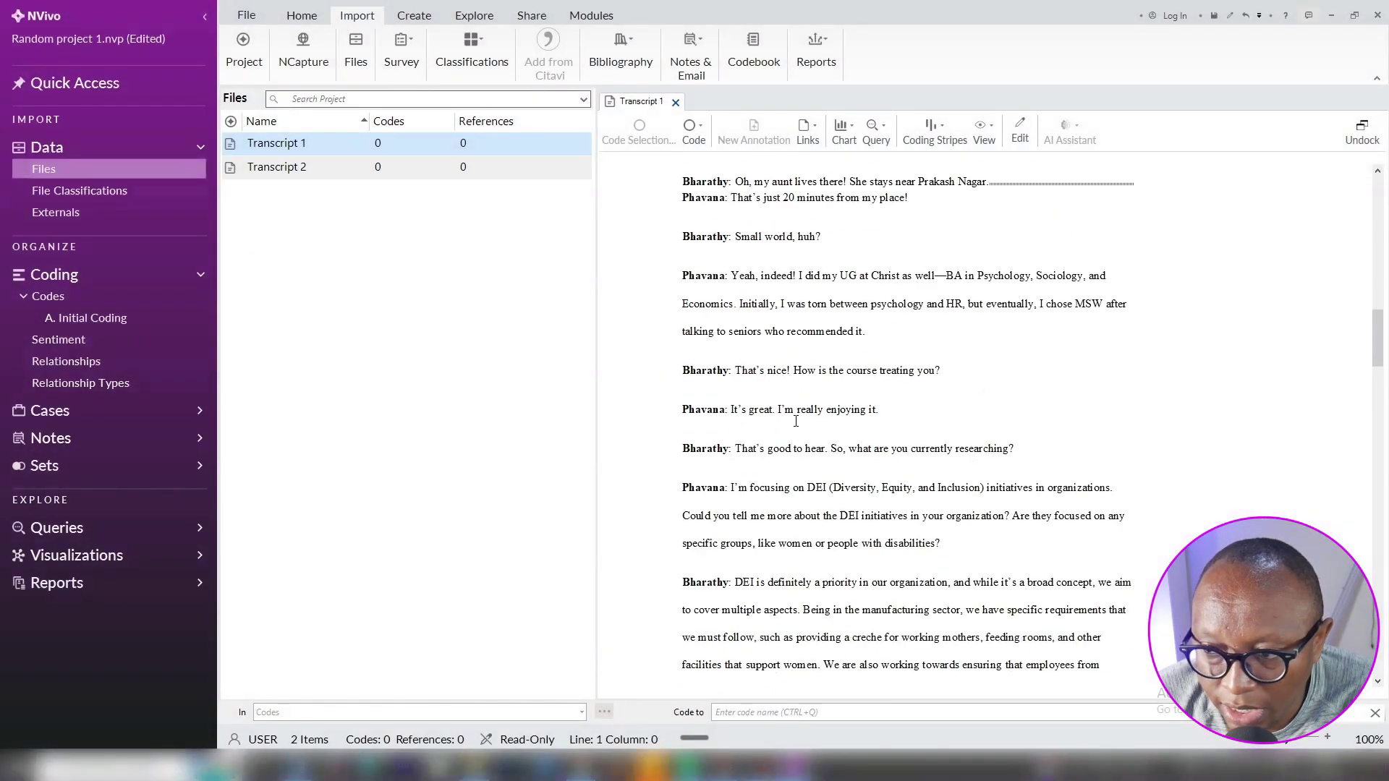
{"action": "scroll", "coordinate": [796, 421], "scroll_direction": "up", "scroll_amount": 15}
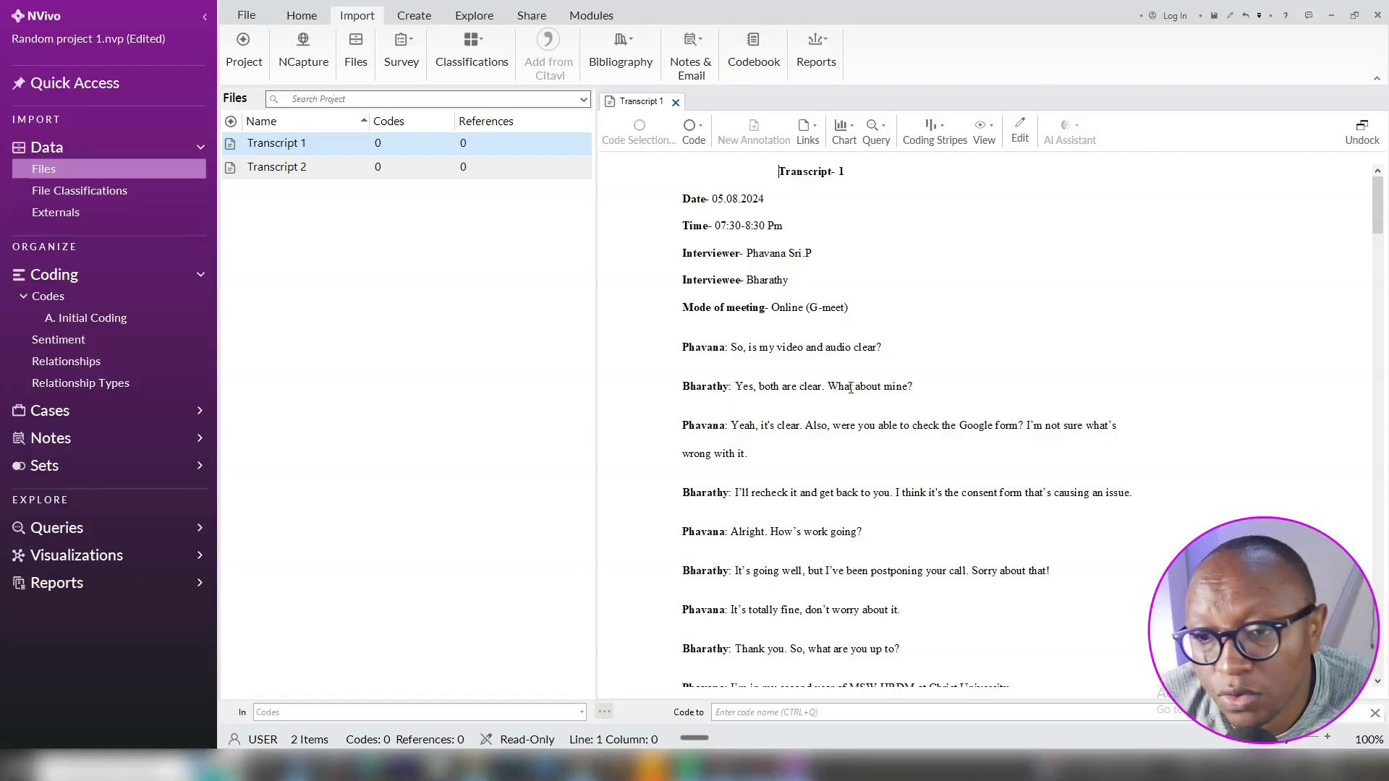
{"action": "scroll", "coordinate": [865, 411], "scroll_direction": "down", "scroll_amount": 20}
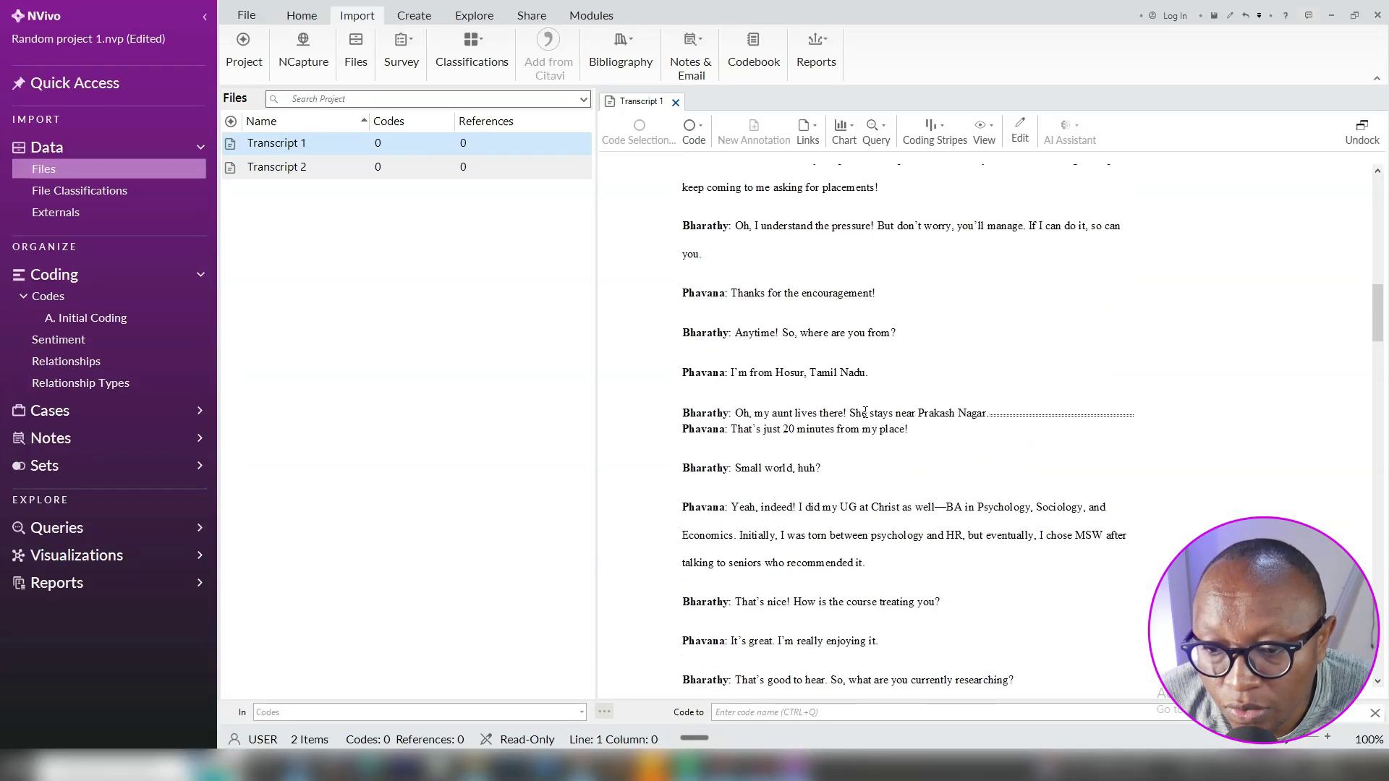
{"action": "scroll", "coordinate": [866, 411], "scroll_direction": "up", "scroll_amount": 15}
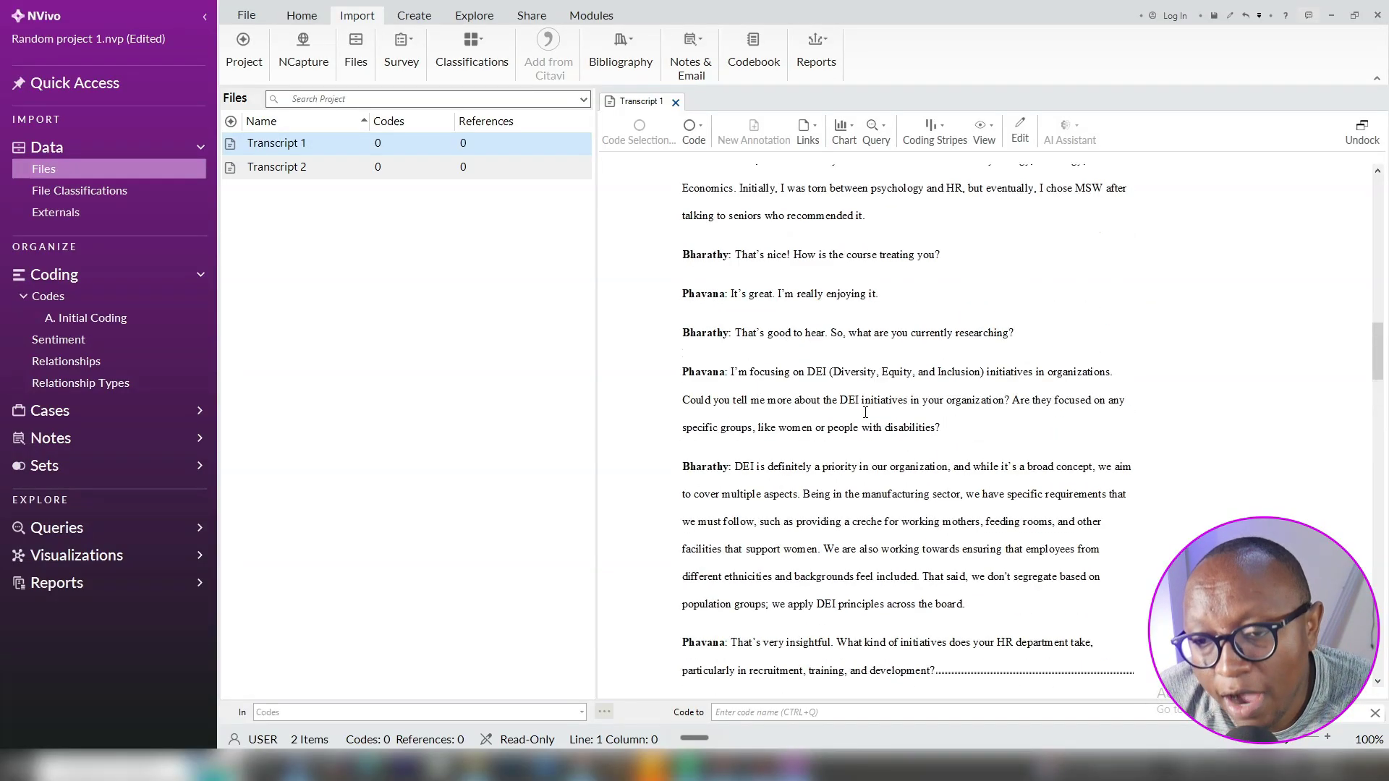
{"action": "scroll", "coordinate": [866, 414], "scroll_direction": "up", "scroll_amount": 10}
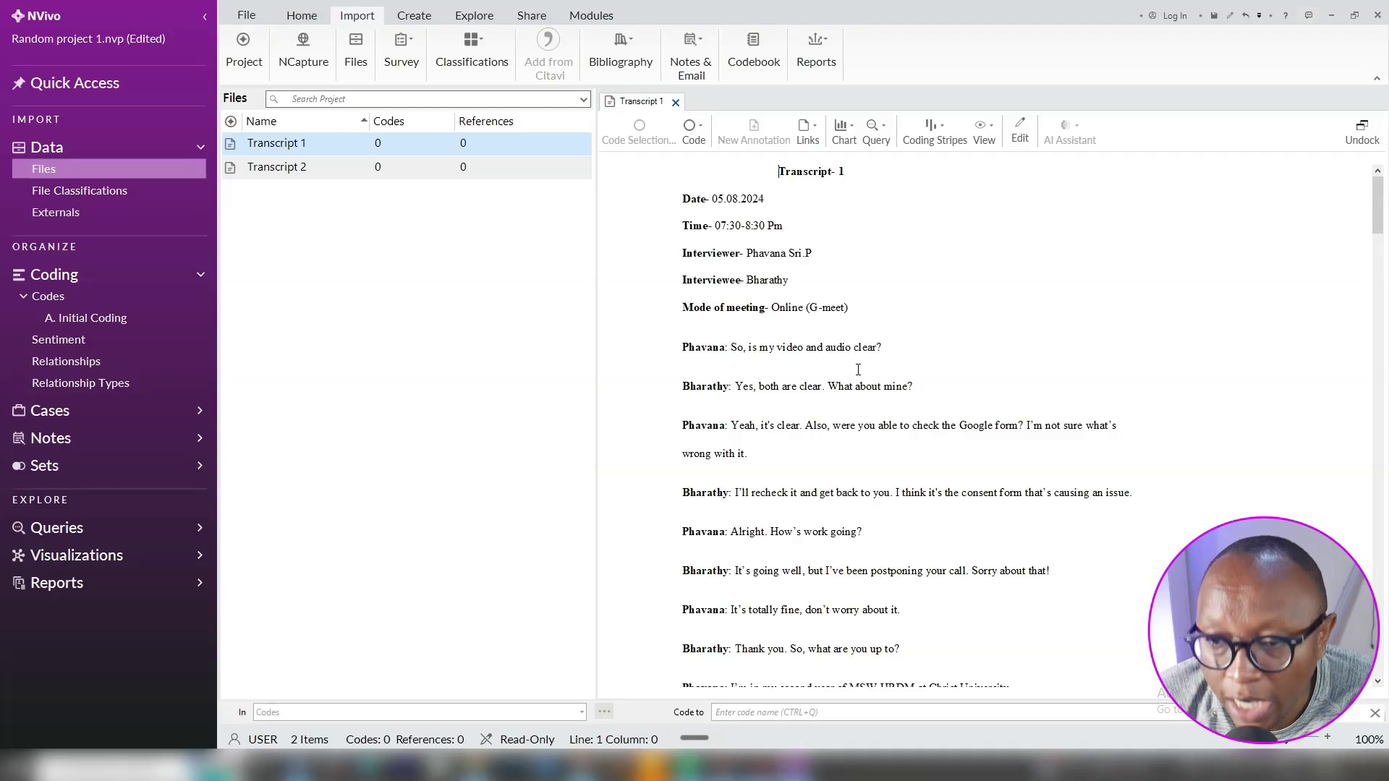
Zoom into Code example 2.JPG in Photos, then go via NVivo to Chrome's new tab
{"action": "left_click", "coordinate": [580, 769]}
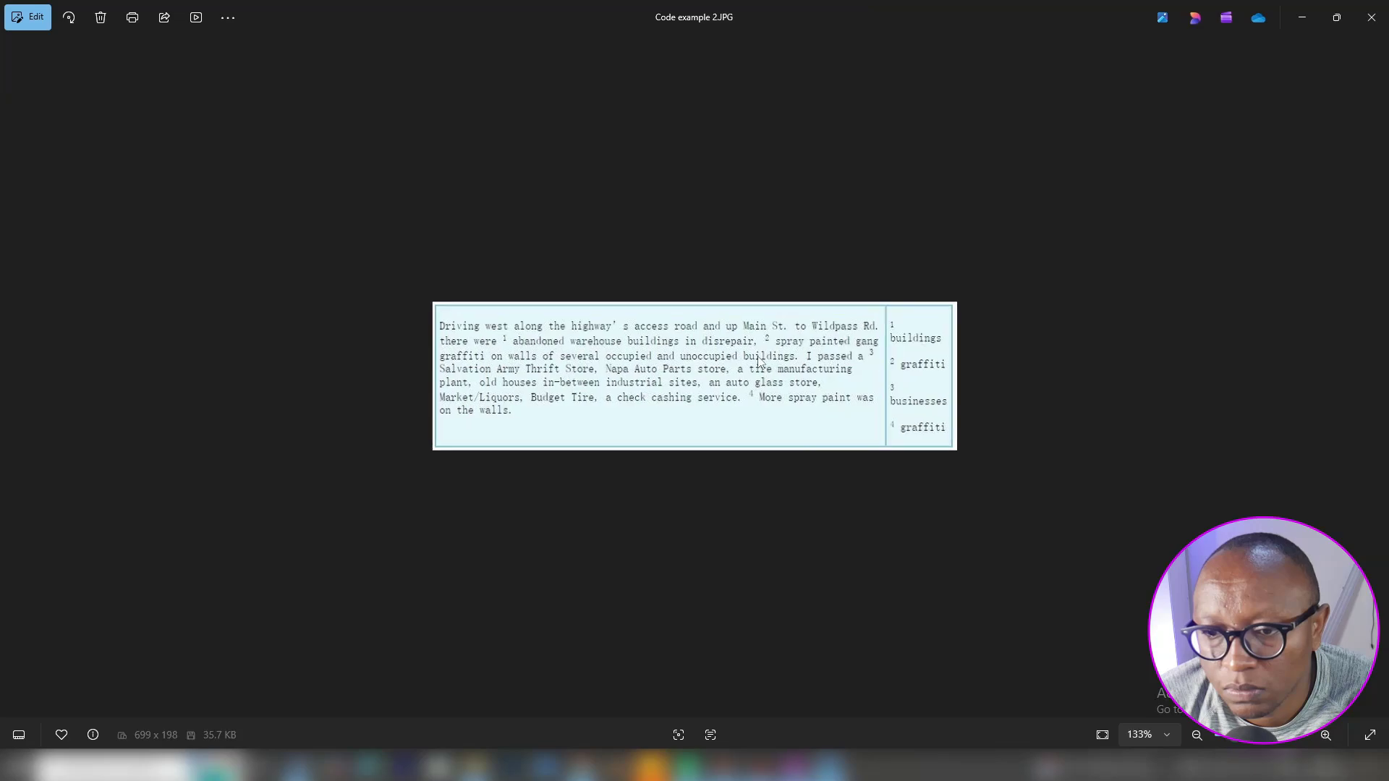
{"action": "scroll", "coordinate": [760, 362], "scroll_direction": "up", "scroll_amount": 5}
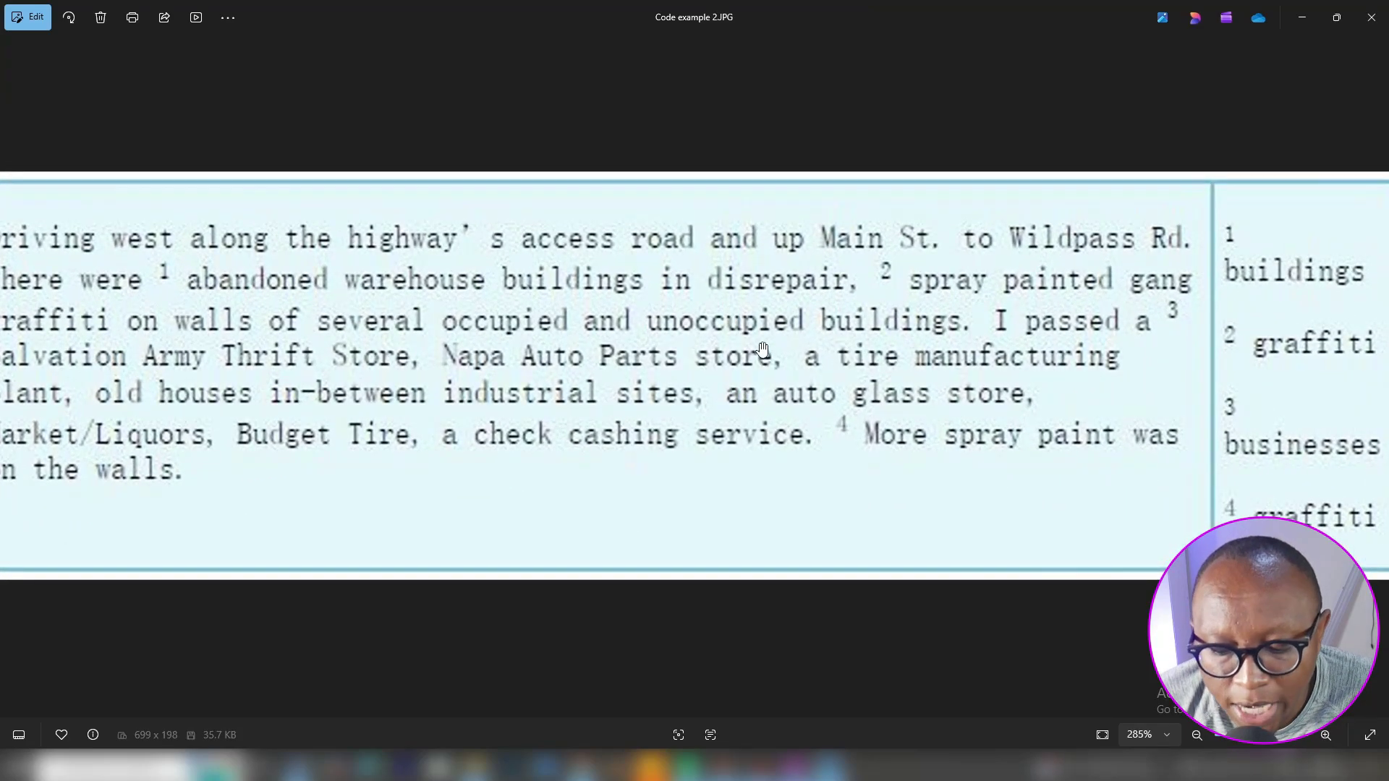
{"action": "scroll", "coordinate": [713, 319], "scroll_direction": "down", "scroll_amount": 2}
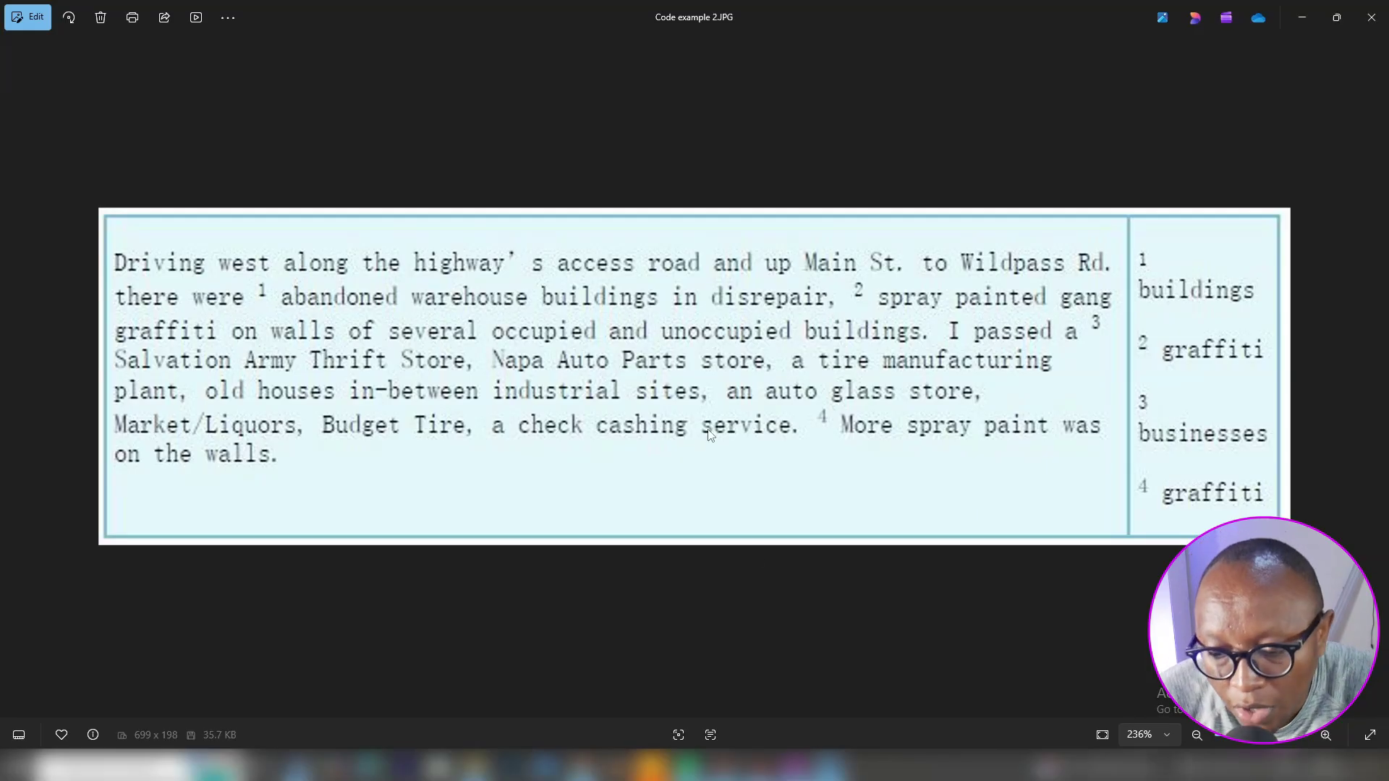
{"action": "left_click", "coordinate": [796, 767]}
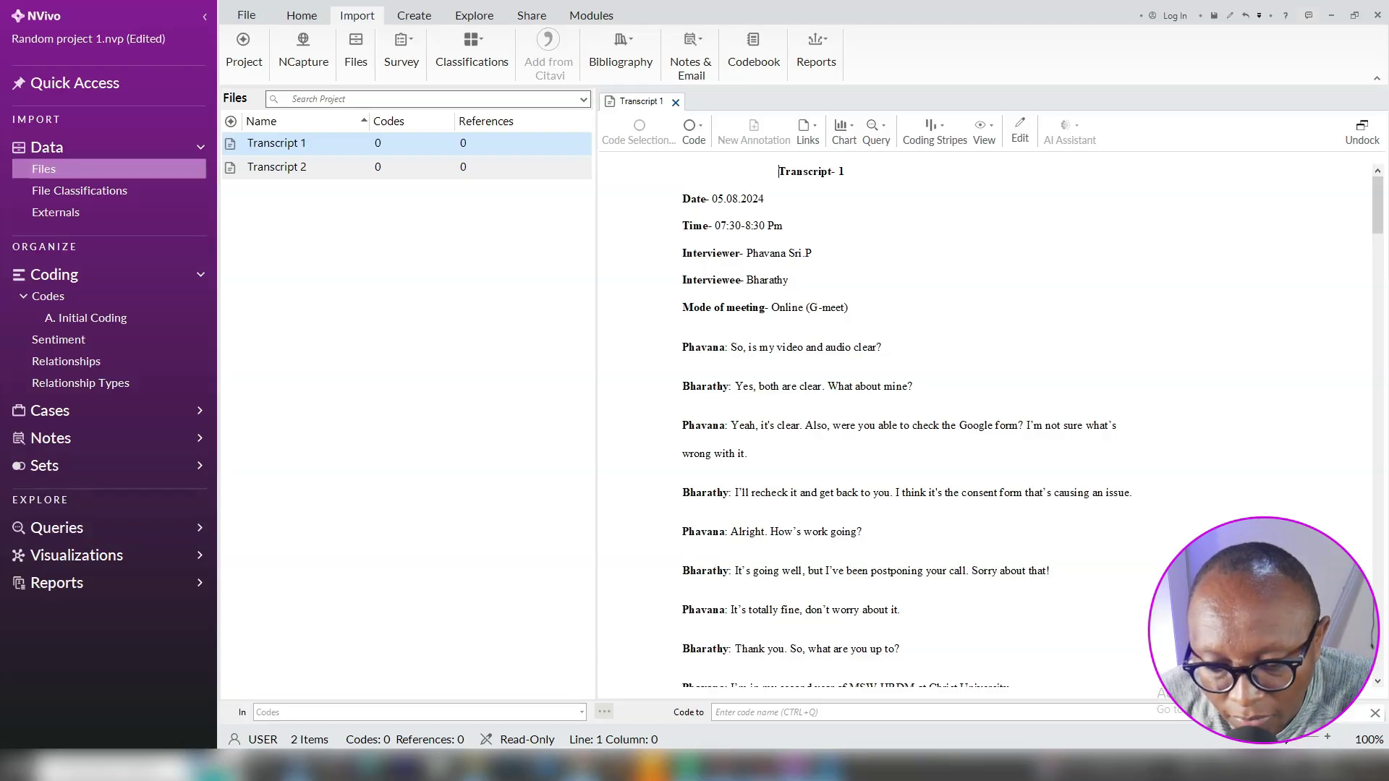
{"action": "left_click", "coordinate": [579, 768]}
Show Code example 2.JPG with its buildings, graffiti and businesses codes, then return to NVivo's Transcript 1
{"action": "mouse_move", "coordinate": [827, 769]}
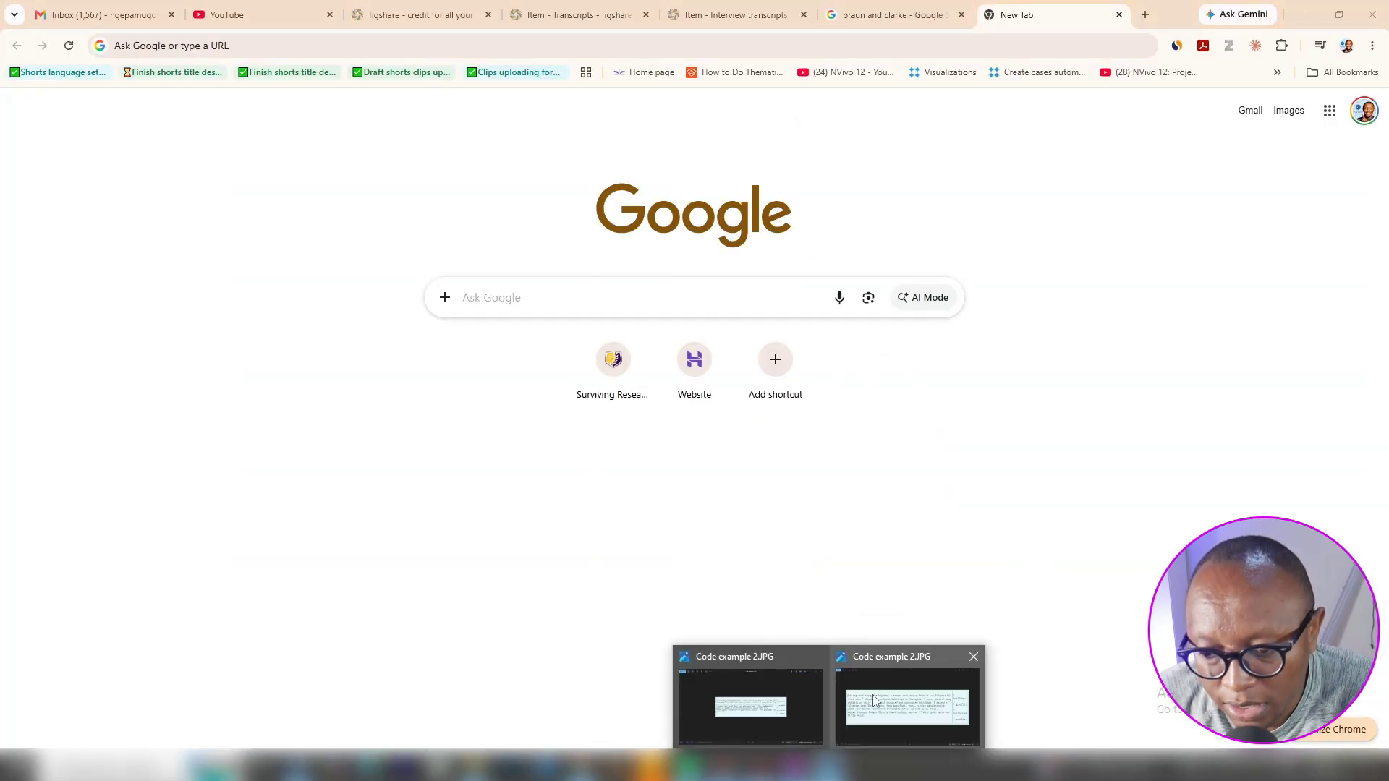
{"action": "left_click", "coordinate": [905, 695]}
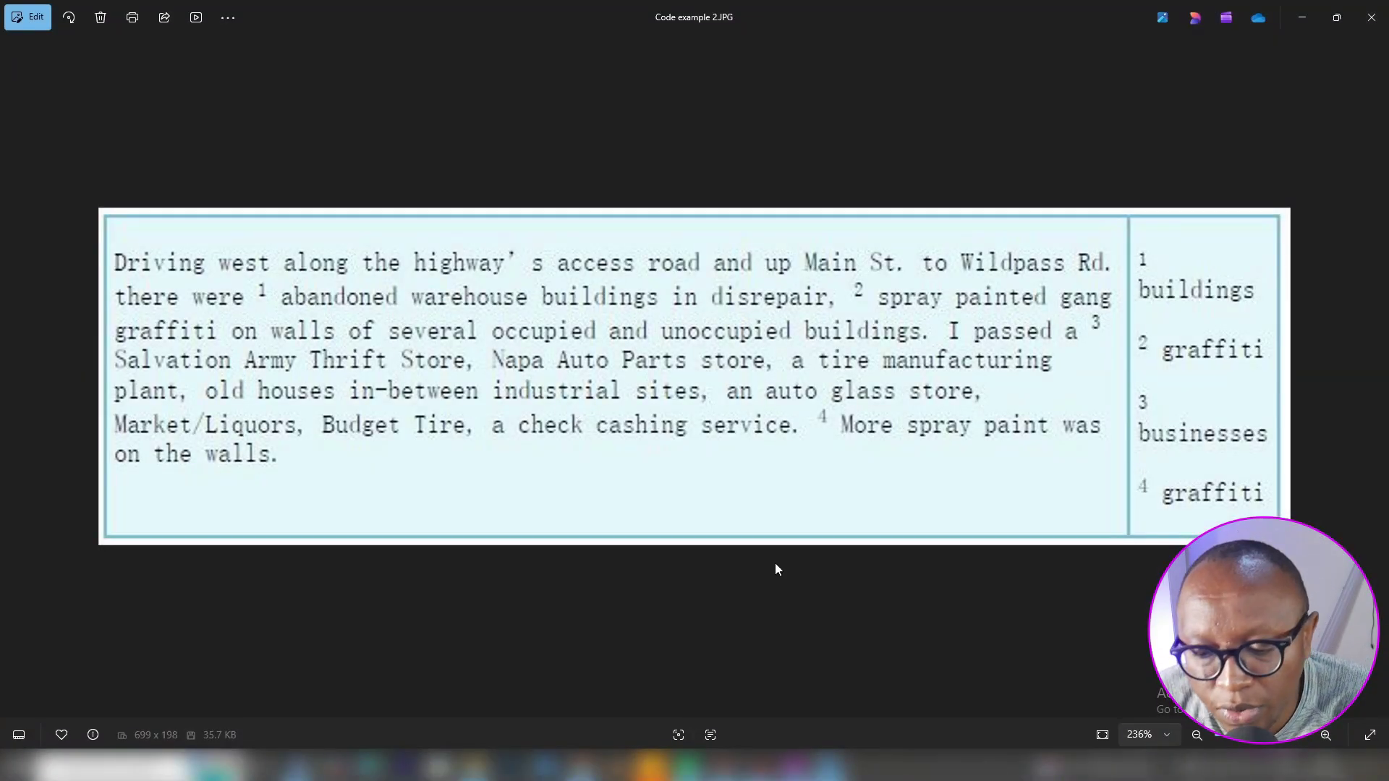
{"action": "left_click", "coordinate": [800, 769]}
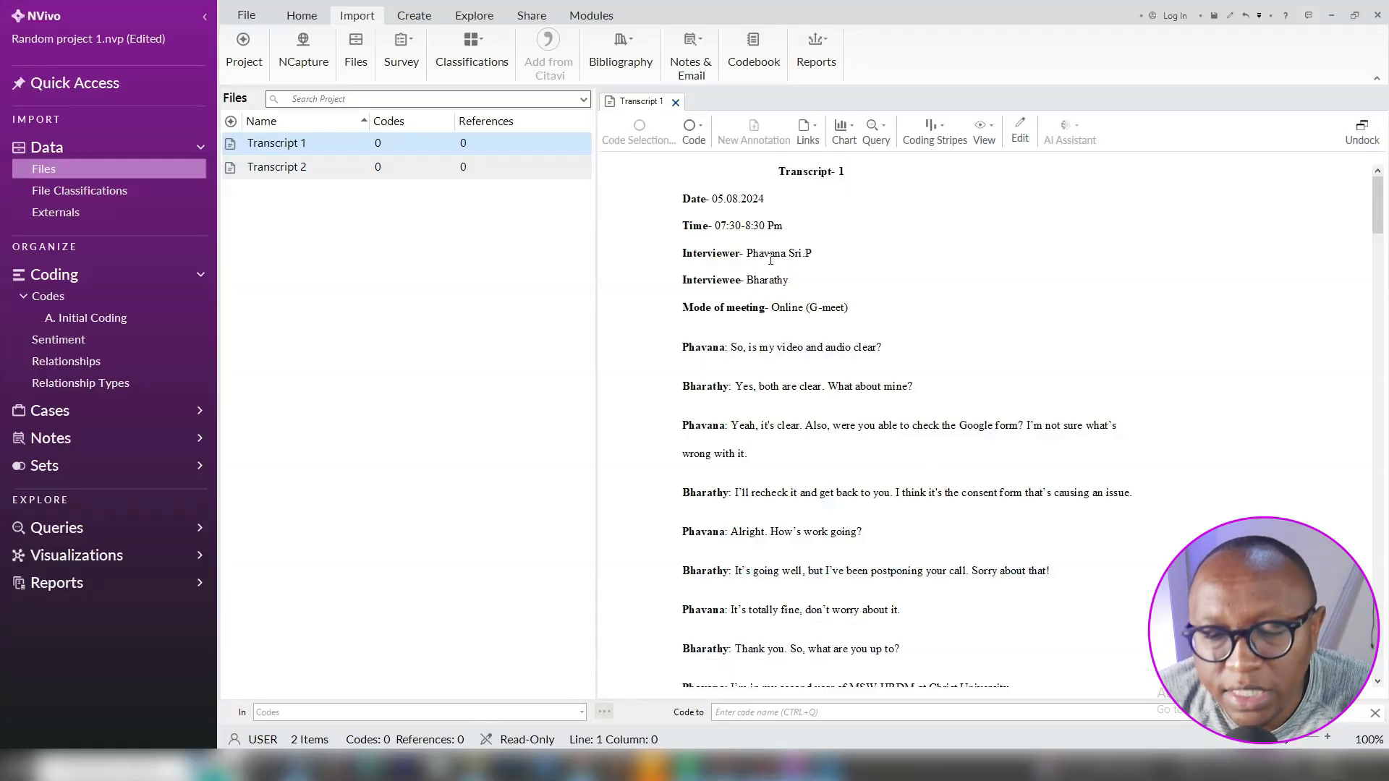
Open the empty A. Initial Coding folder, close its help panel and scroll through Transcript 1
{"action": "left_click", "coordinate": [142, 319]}
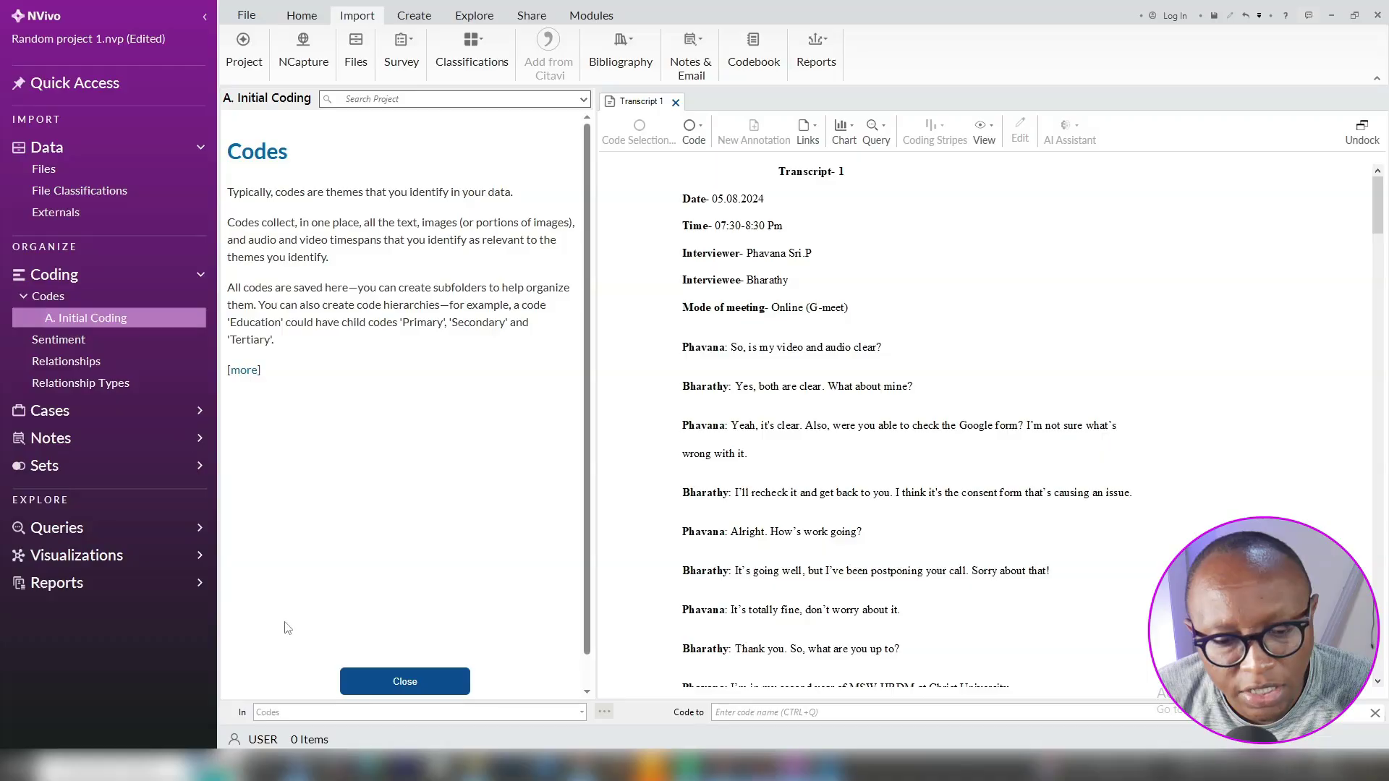
{"action": "left_click", "coordinate": [403, 681]}
{"action": "scroll", "coordinate": [861, 364], "scroll_direction": "down", "scroll_amount": 5}
{"action": "scroll", "coordinate": [861, 364], "scroll_direction": "down", "scroll_amount": 3}
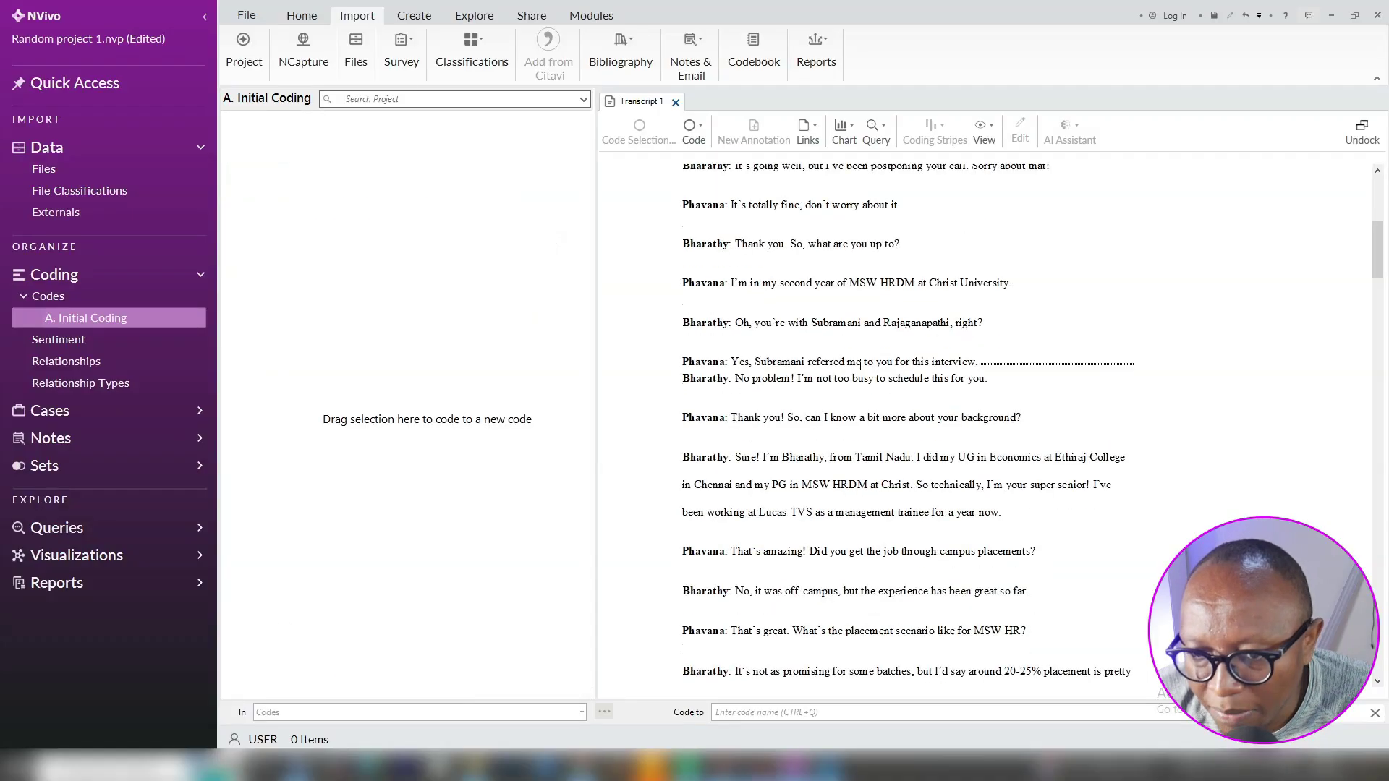
{"action": "scroll", "coordinate": [862, 366], "scroll_direction": "down", "scroll_amount": 10}
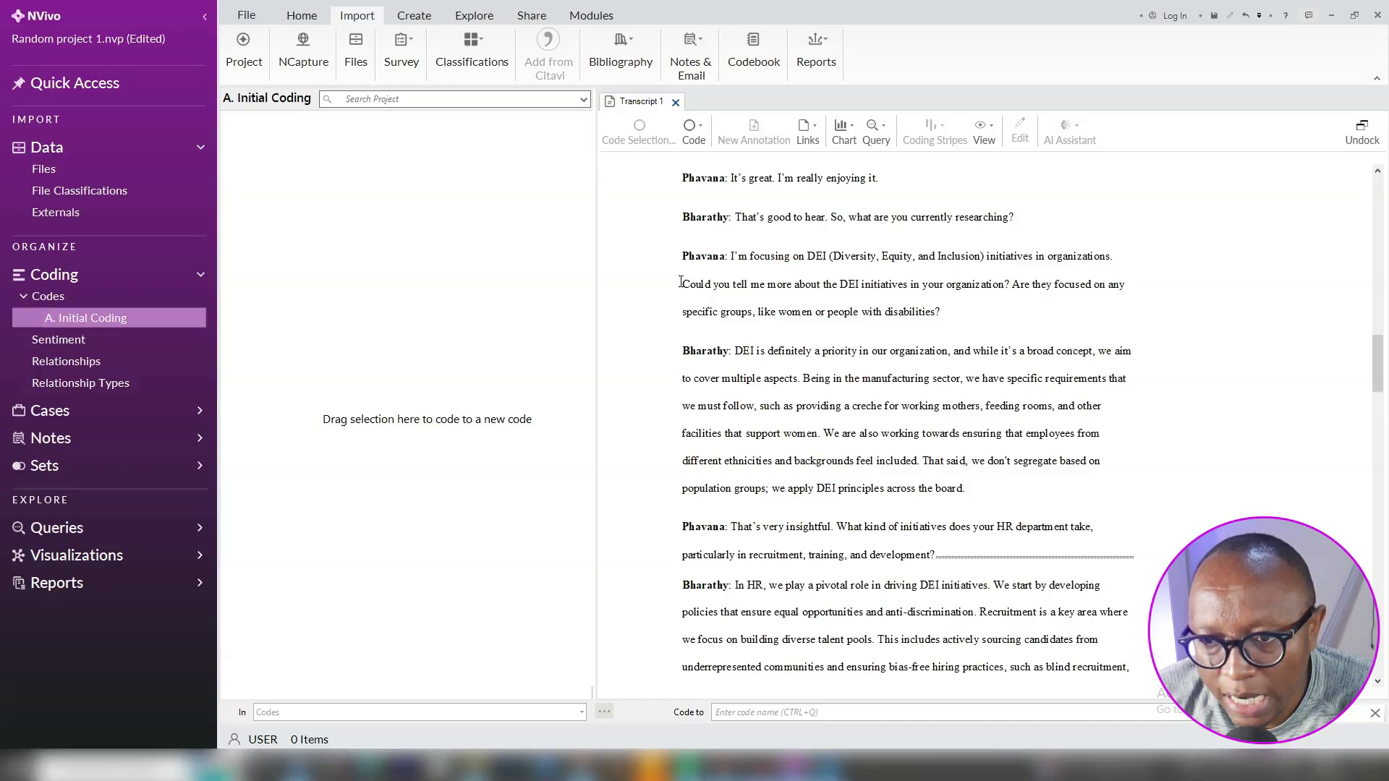
Create code Q1, named with the copied DEI initiatives question, set to aggregate coding from children
{"action": "left_click_drag", "start_coordinate": [973, 283], "coordinate": [681, 285]}
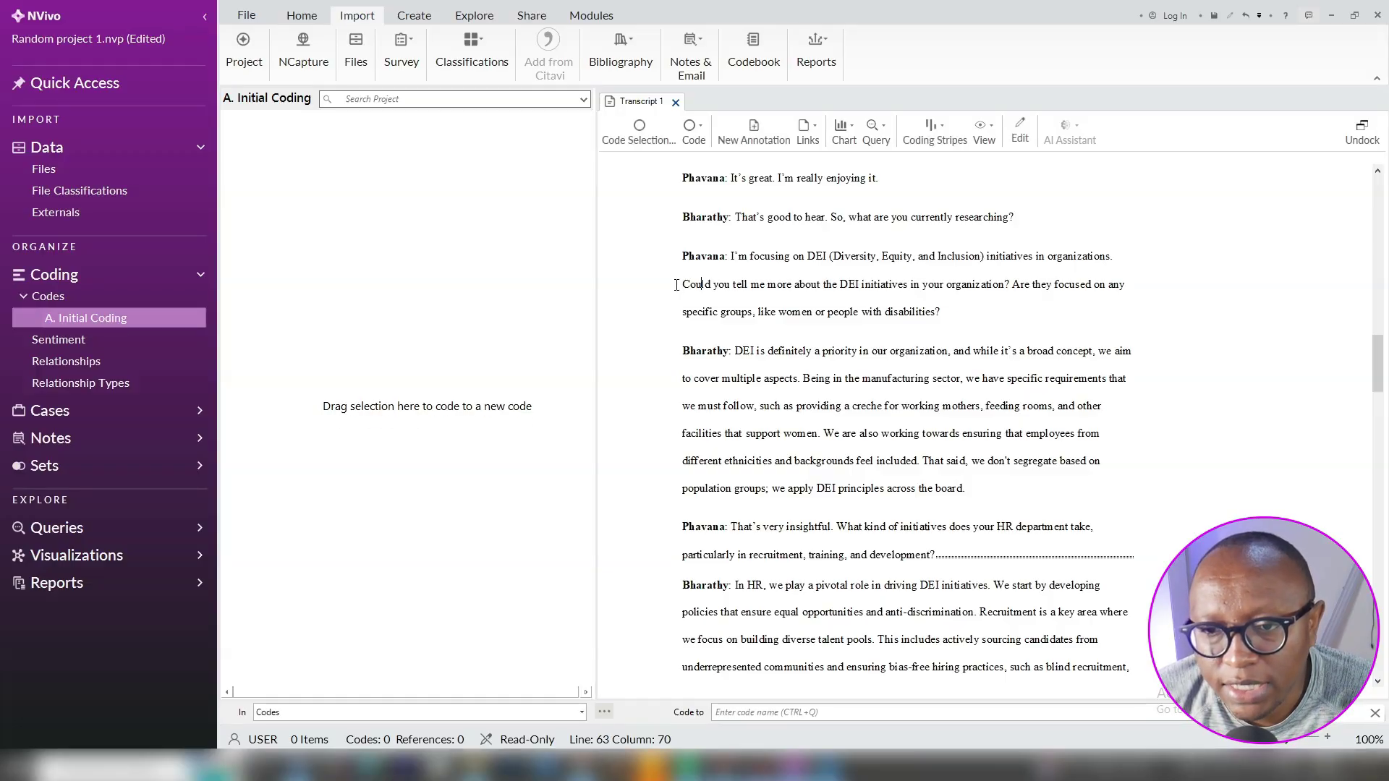
{"action": "left_click_drag", "start_coordinate": [1004, 285], "coordinate": [678, 281]}
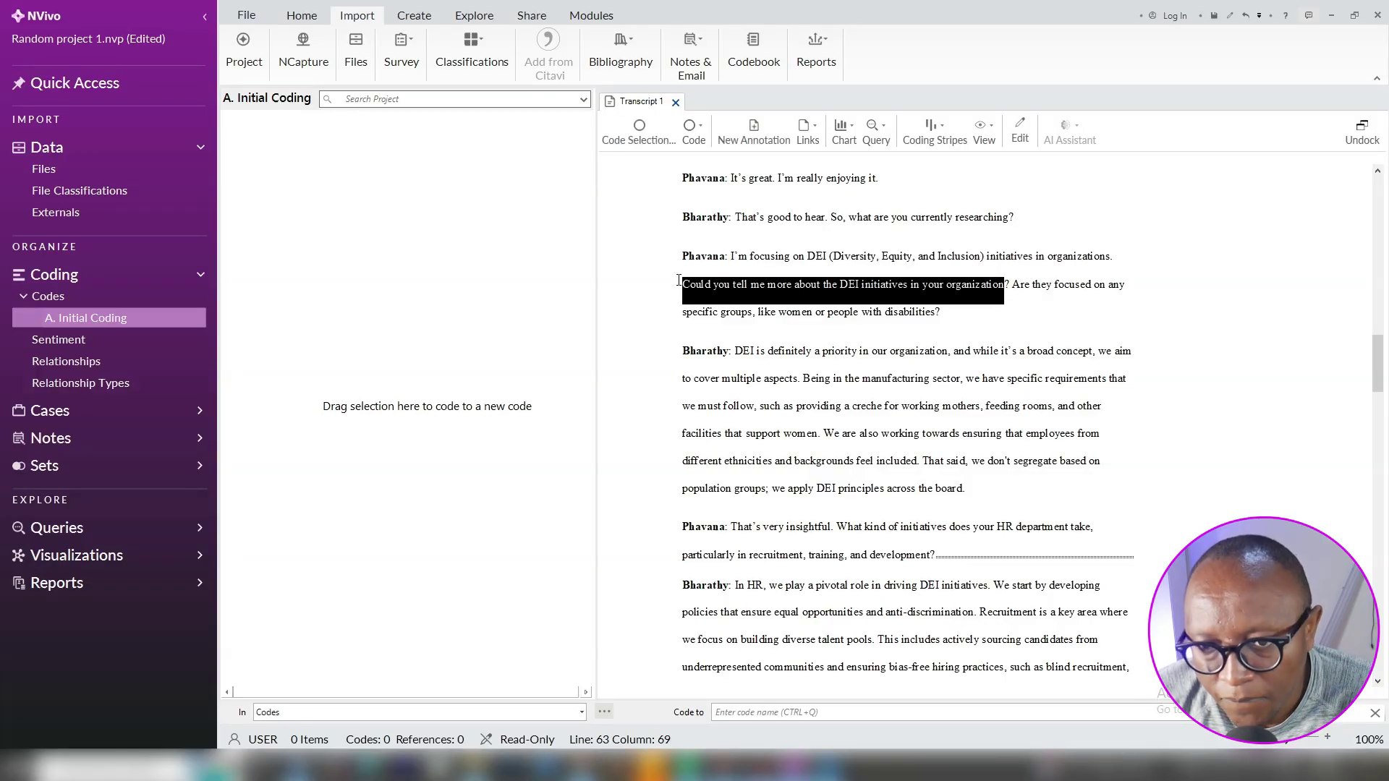
{"action": "right_click", "coordinate": [776, 286]}
{"action": "left_click", "coordinate": [816, 469]}
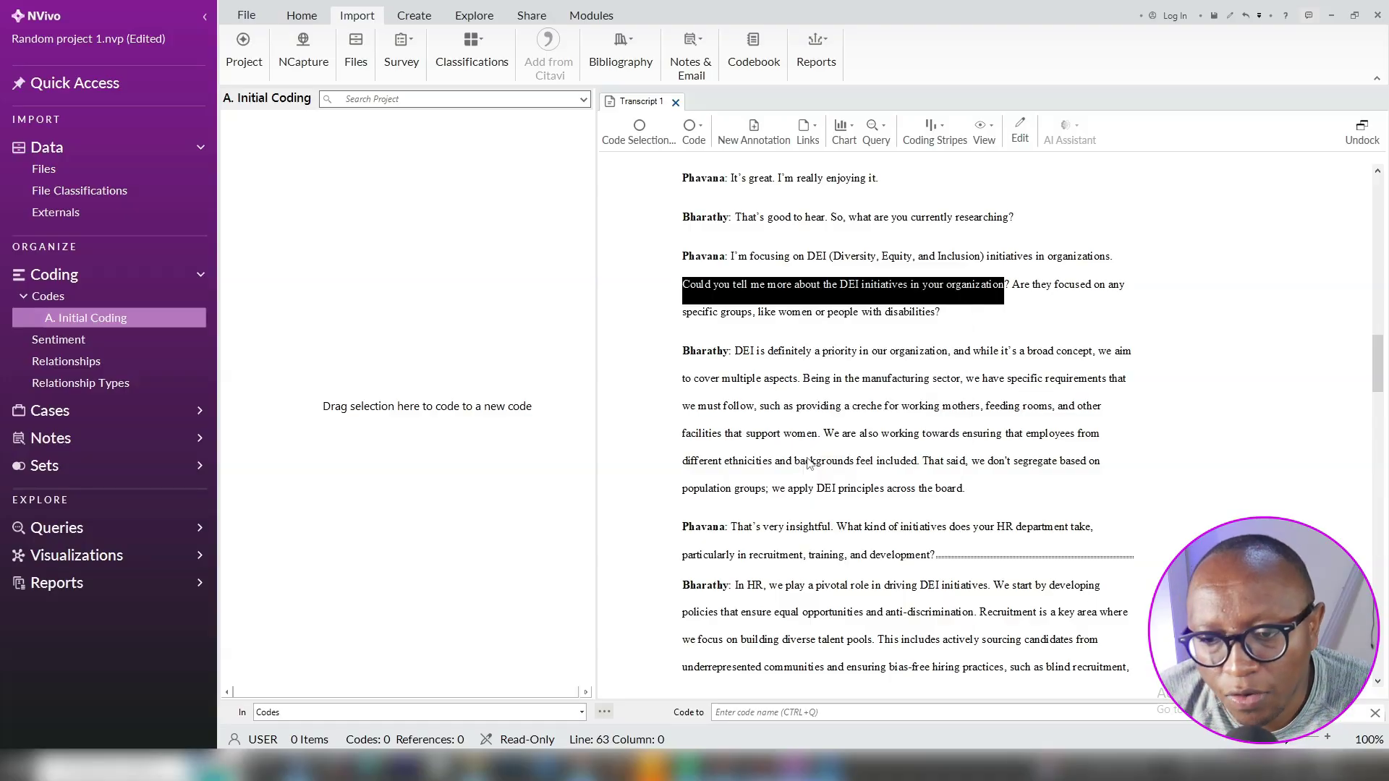
{"action": "right_click", "coordinate": [354, 168]}
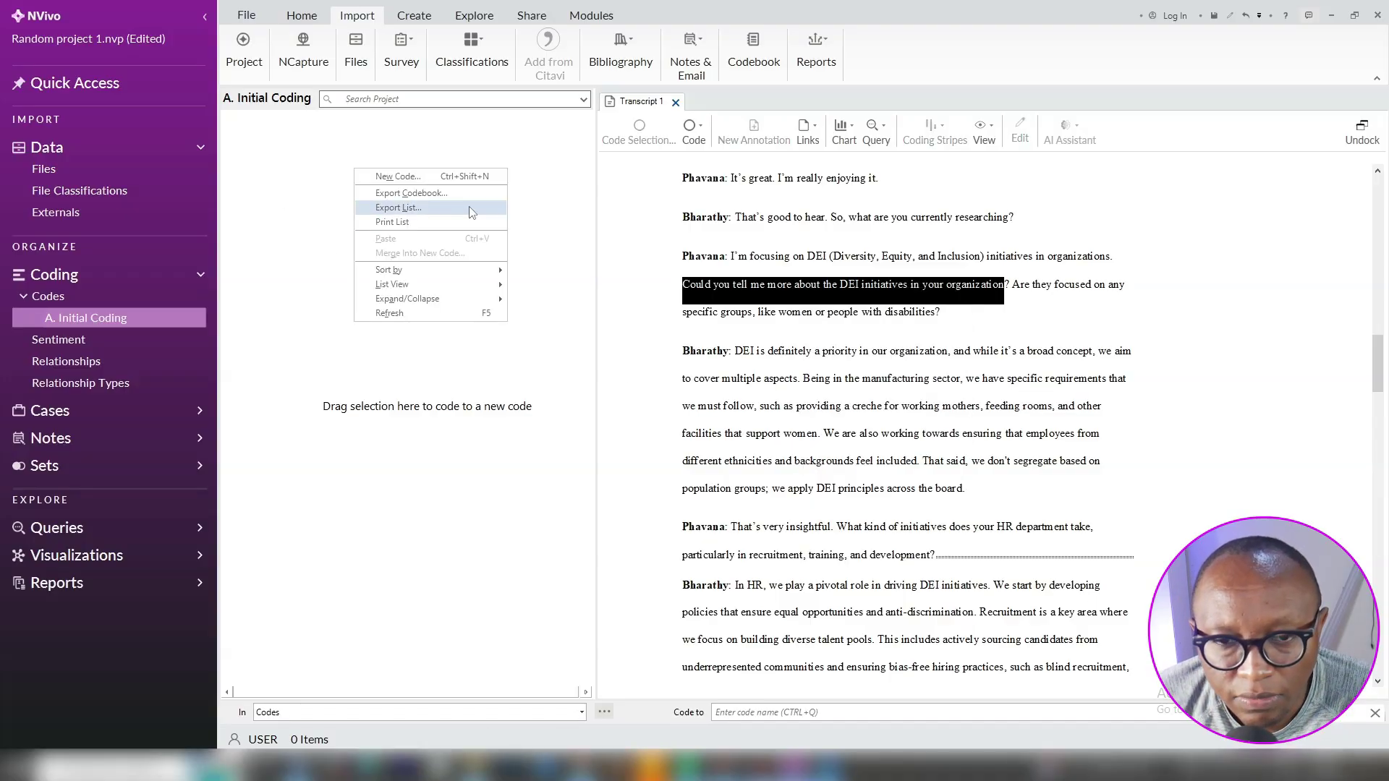
{"action": "left_click", "coordinate": [421, 182]}
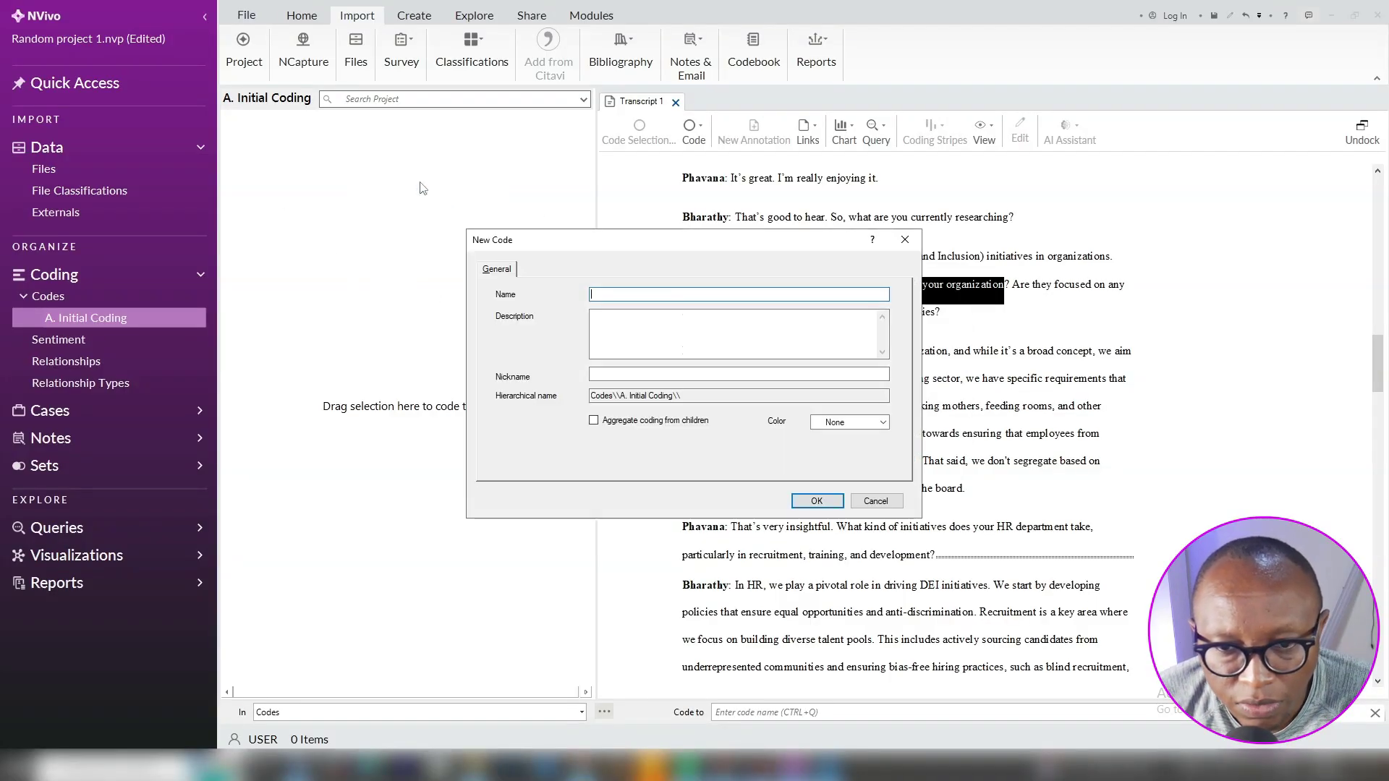
{"action": "type", "text": "Q1"}
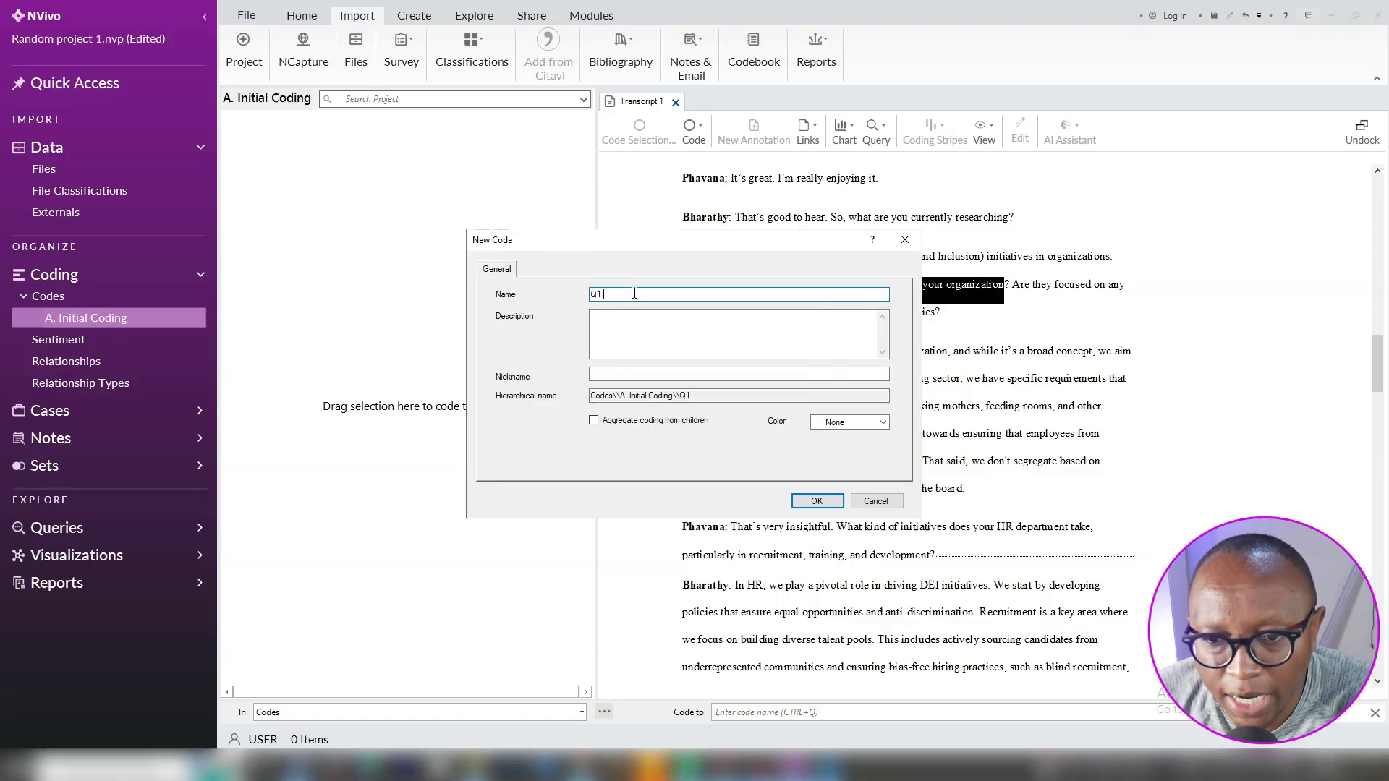
{"action": "right_click", "coordinate": [635, 293]}
{"action": "left_click", "coordinate": [652, 360]}
{"action": "left_click", "coordinate": [593, 420]}
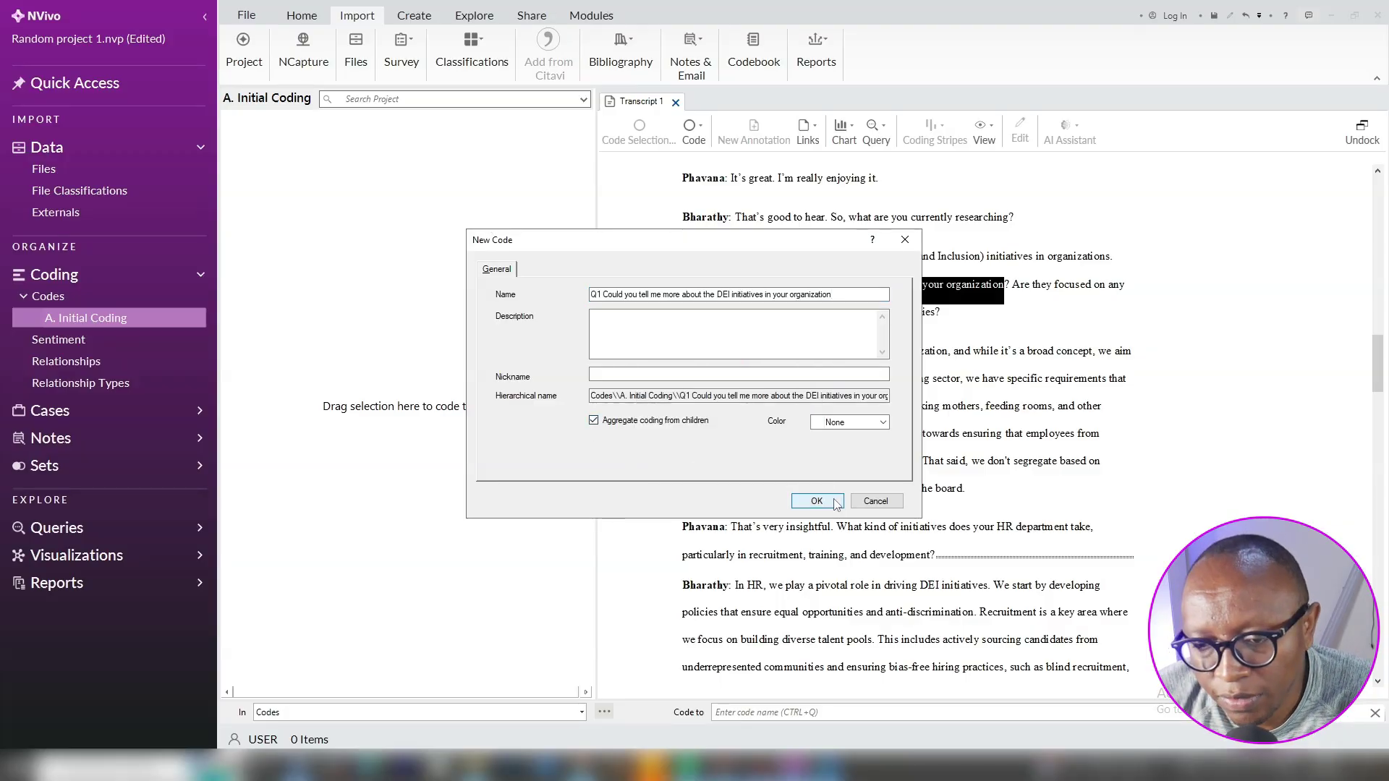
{"action": "left_click", "coordinate": [832, 502]}
Create code Q1a, named with the copied question about specific groups, also aggregating from children
{"action": "left_click", "coordinate": [1011, 284]}
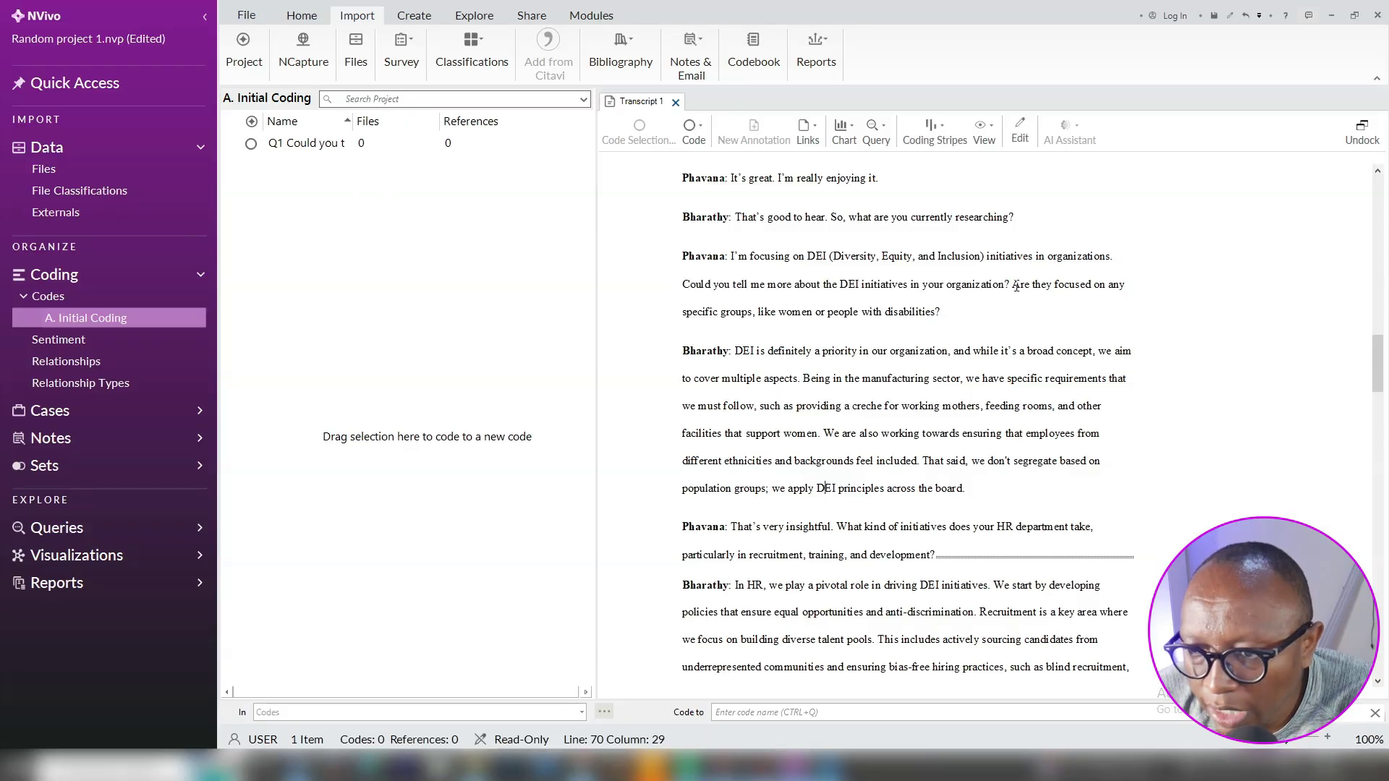
{"action": "left_click_drag", "start_coordinate": [1011, 285], "coordinate": [941, 312]}
{"action": "key", "text": "ctrl+c"}
{"action": "right_click", "coordinate": [883, 318]}
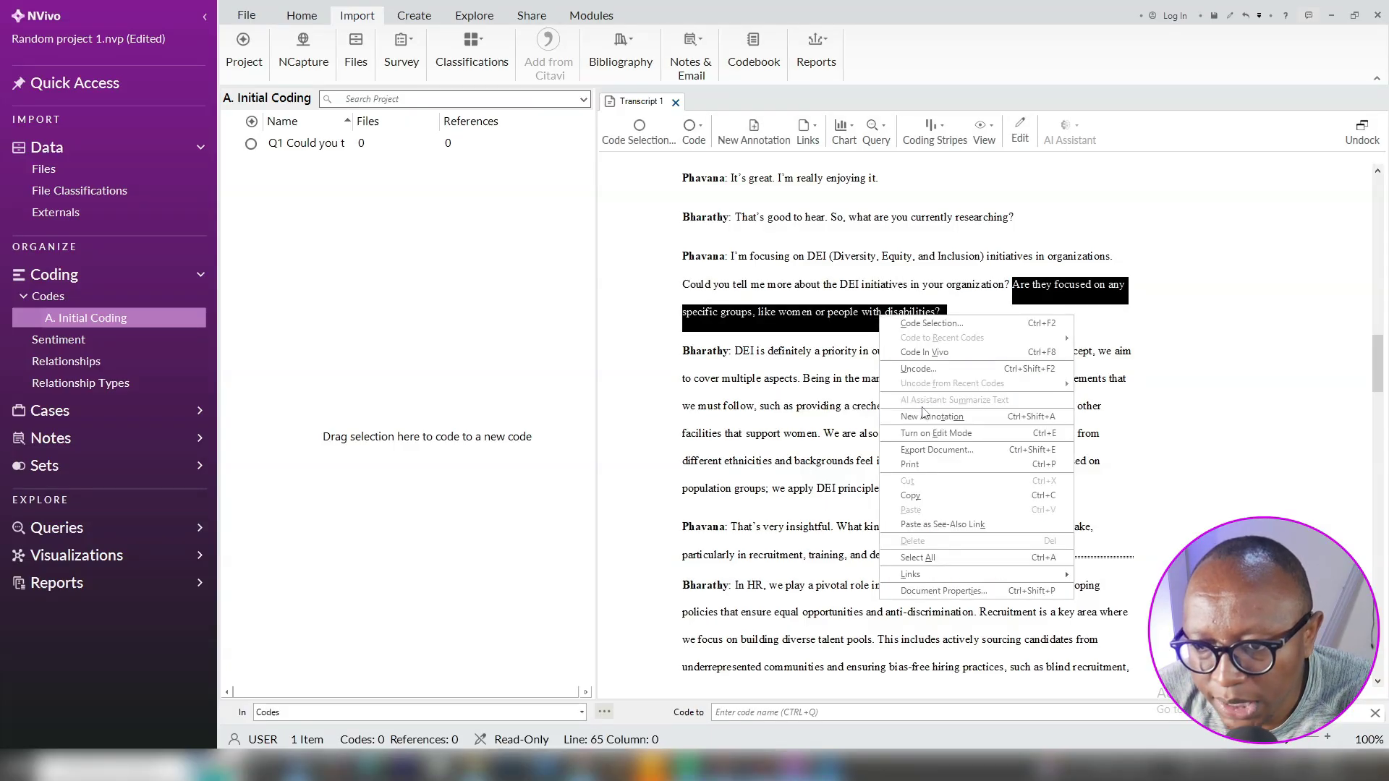
{"action": "left_click", "coordinate": [910, 495]}
{"action": "right_click", "coordinate": [393, 266]}
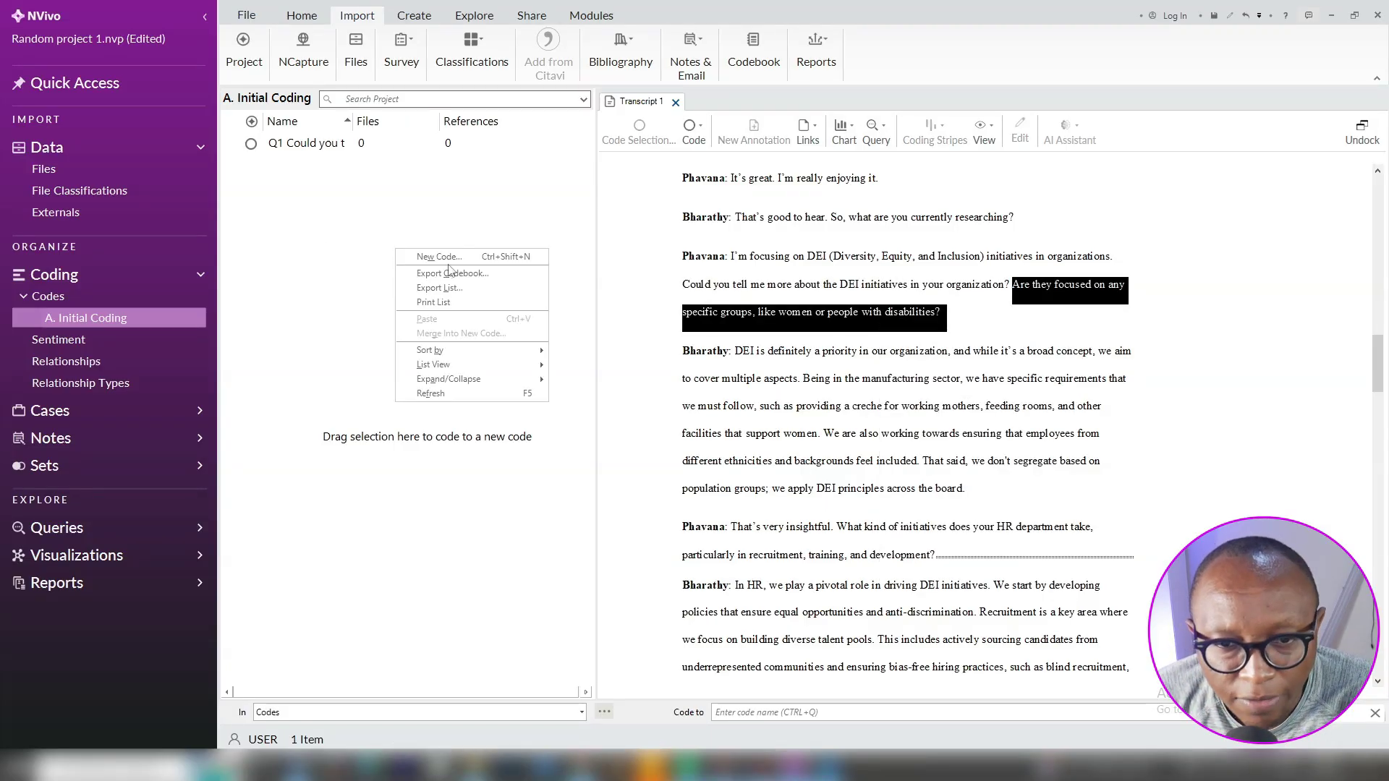
{"action": "left_click", "coordinate": [450, 273]}
{"action": "type", "text": "Q1a"}
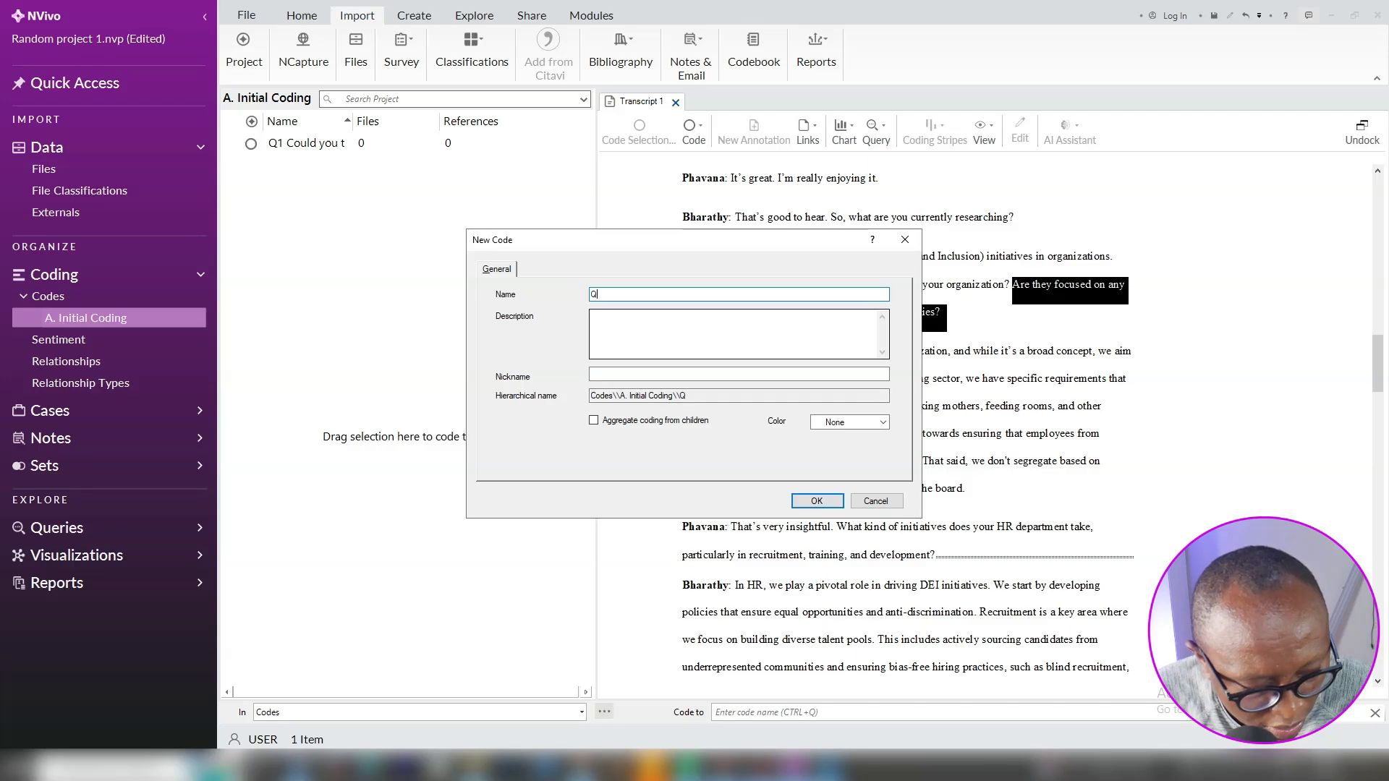
{"action": "right_click", "coordinate": [650, 296]}
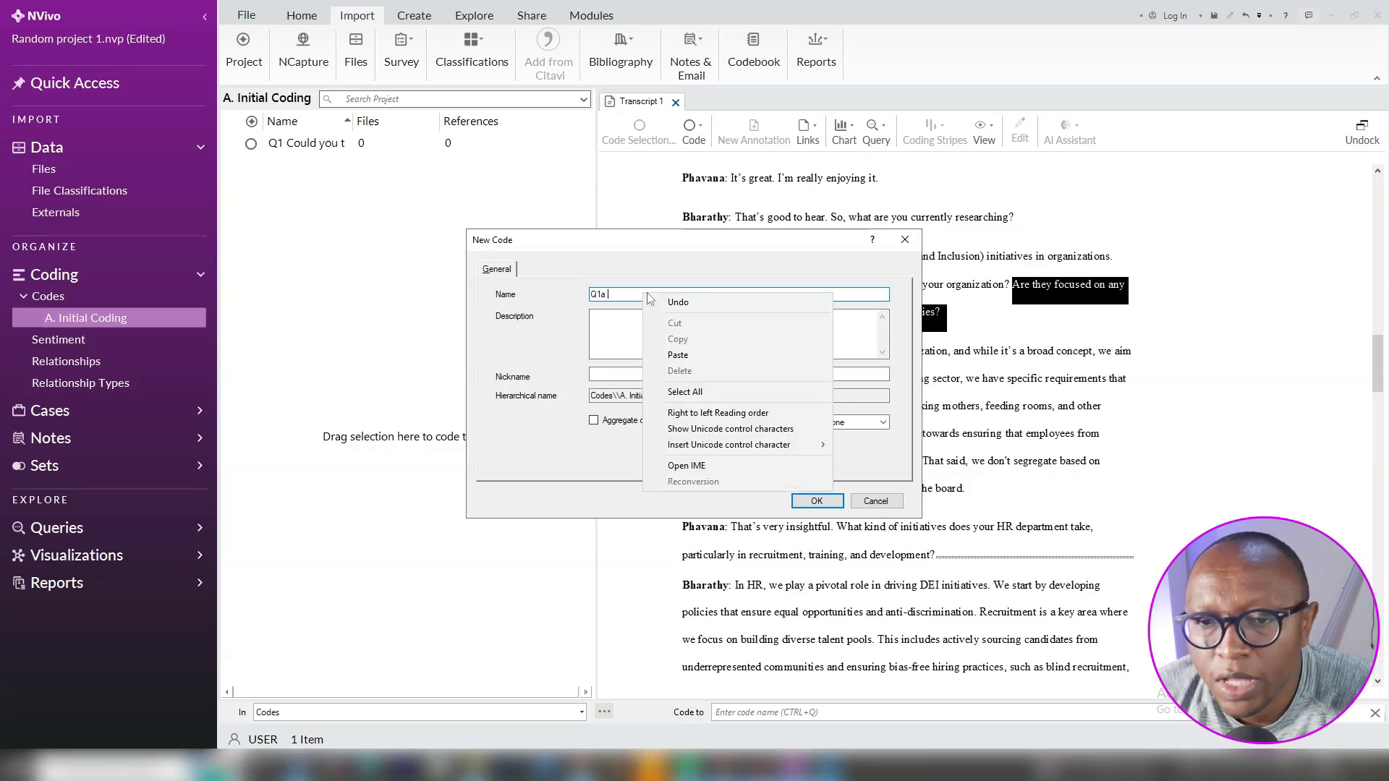
{"action": "left_click", "coordinate": [678, 354]}
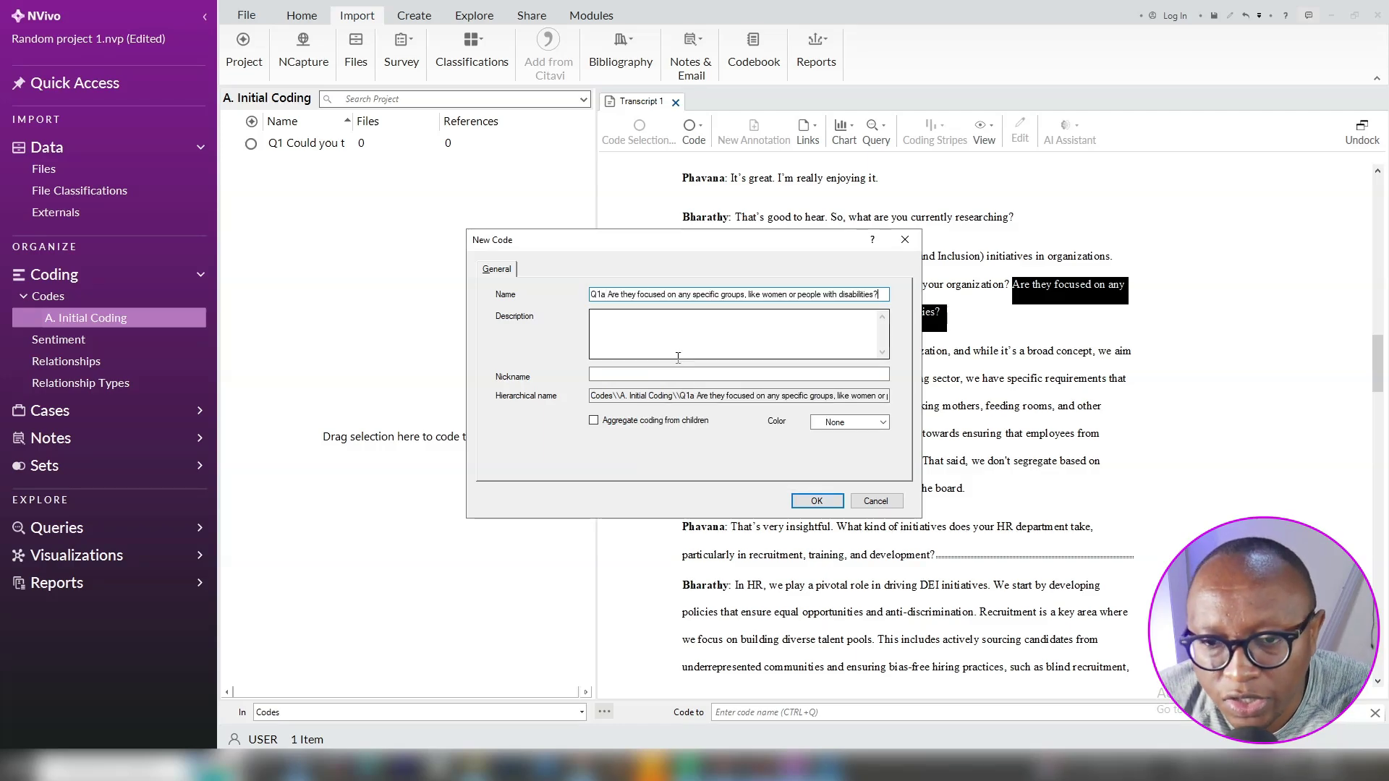
{"action": "left_click", "coordinate": [594, 420]}
{"action": "left_click", "coordinate": [824, 503]}
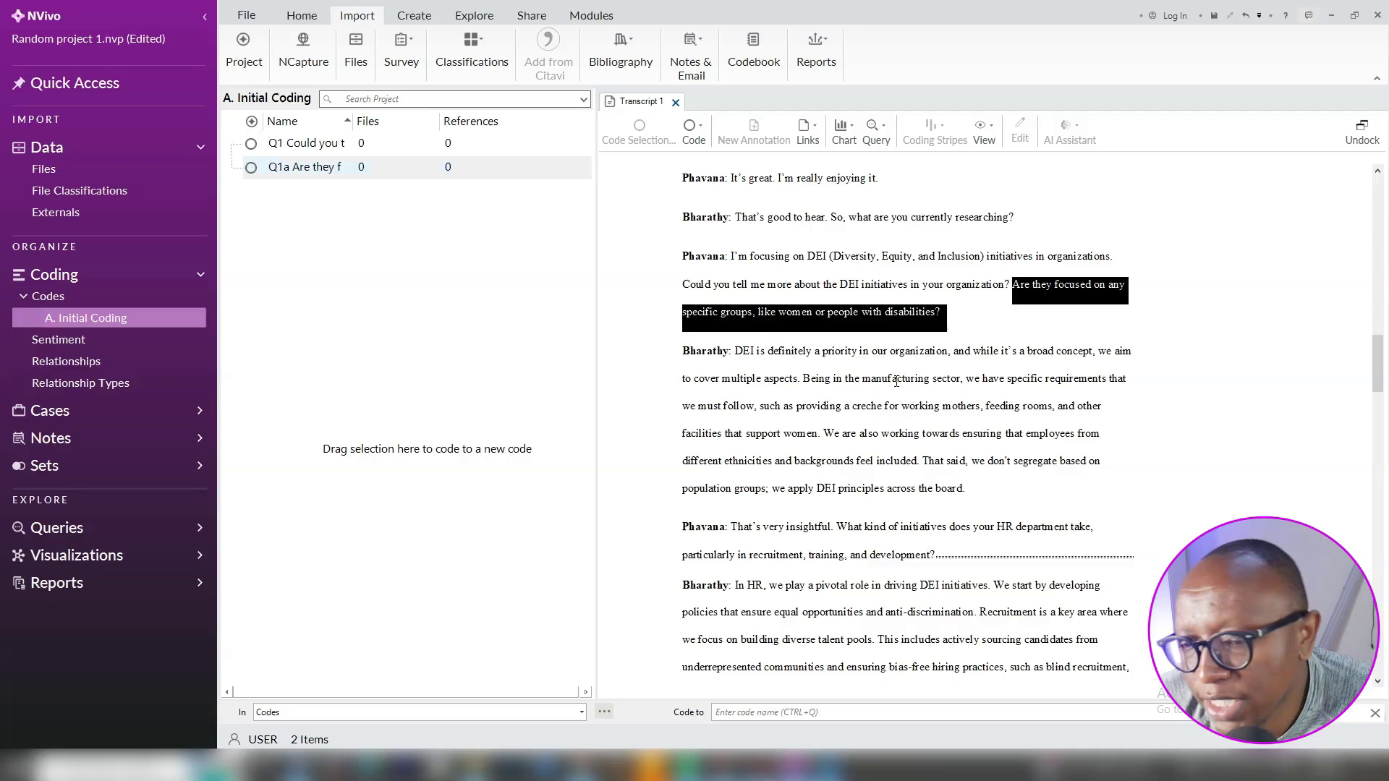
{"action": "triple_click", "coordinate": [771, 375]}
{"action": "triple_click", "coordinate": [921, 441]}
{"action": "left_click", "coordinate": [922, 440]}
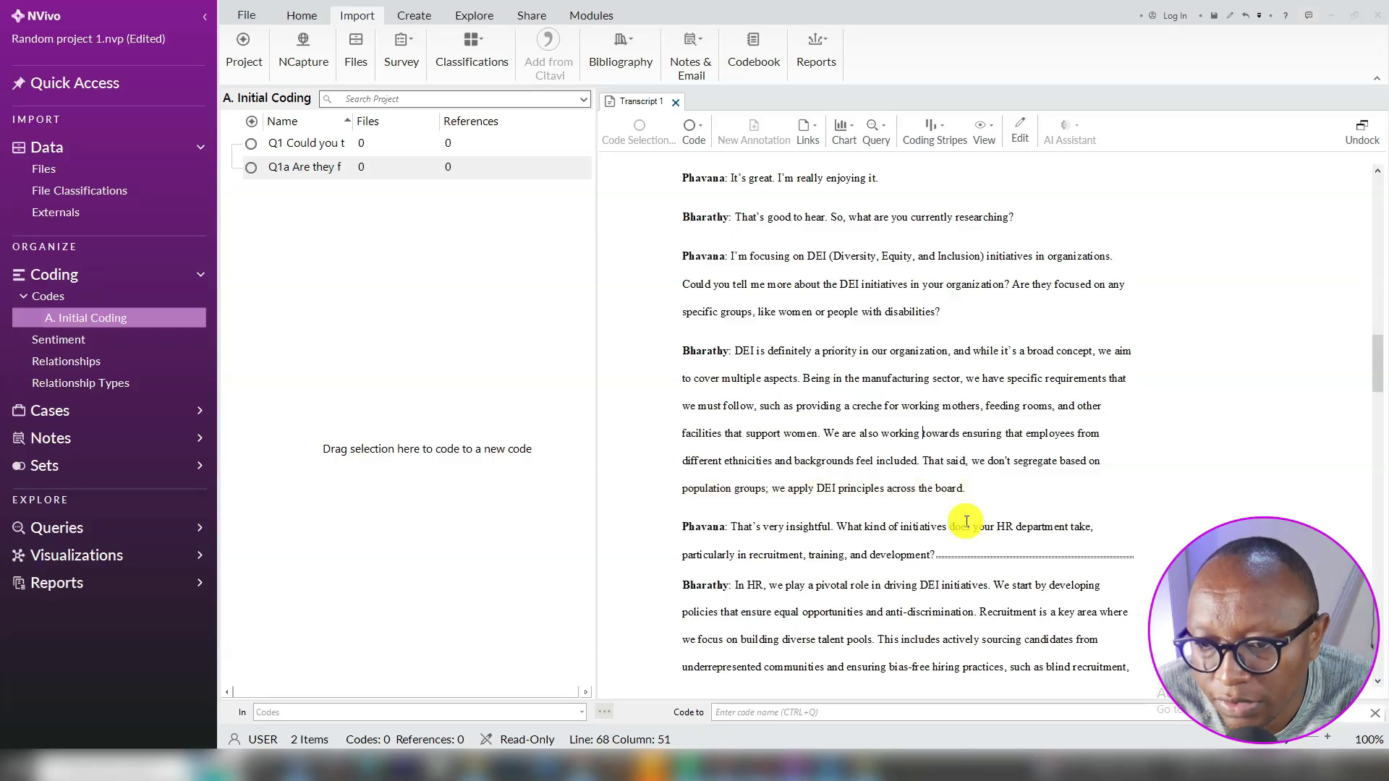
Code Bharathy's opening sentence on DEI being a priority to a new Q1 child code, 'Prioritises DEI'
{"action": "left_click_drag", "start_coordinate": [803, 381], "coordinate": [736, 348]}
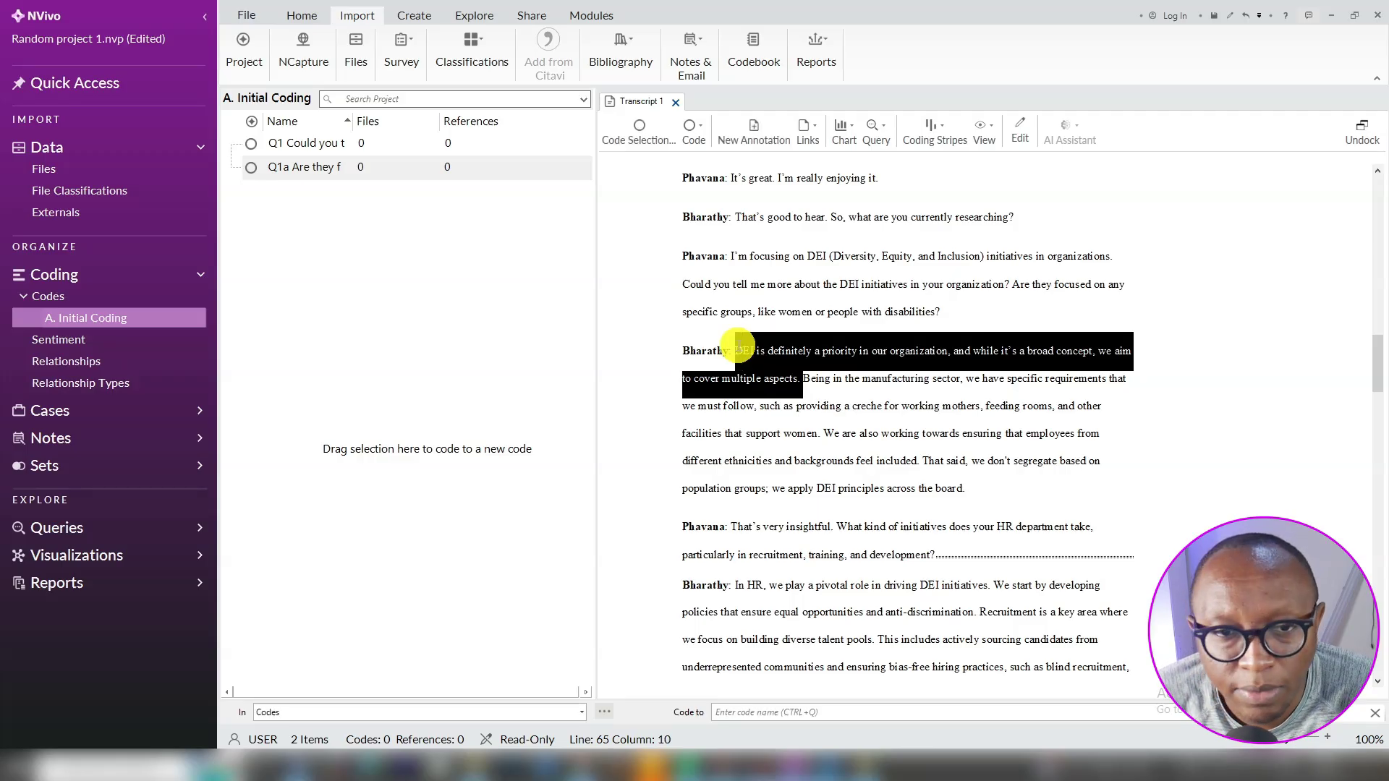
{"action": "left_click_drag", "start_coordinate": [738, 346], "coordinate": [733, 350]}
{"action": "right_click", "coordinate": [753, 352]}
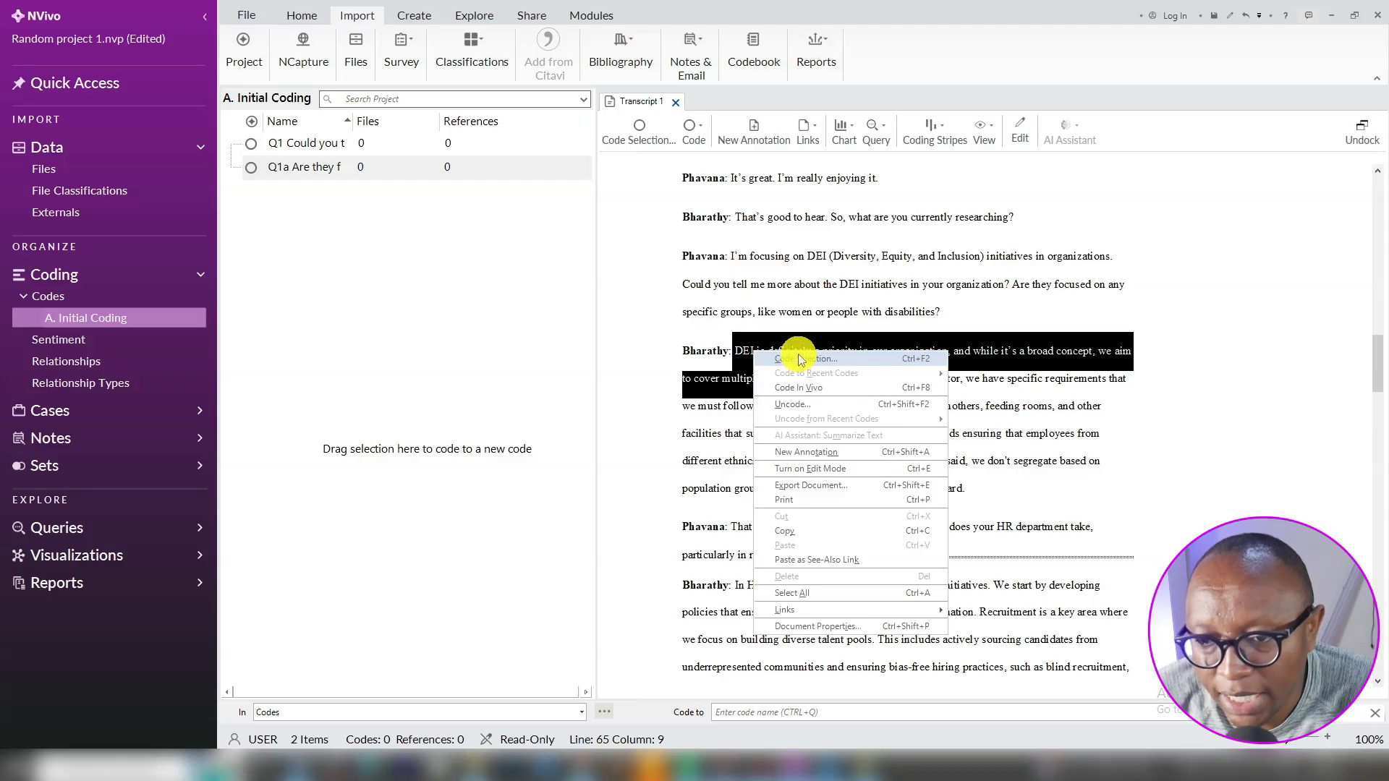
{"action": "left_click", "coordinate": [798, 353]}
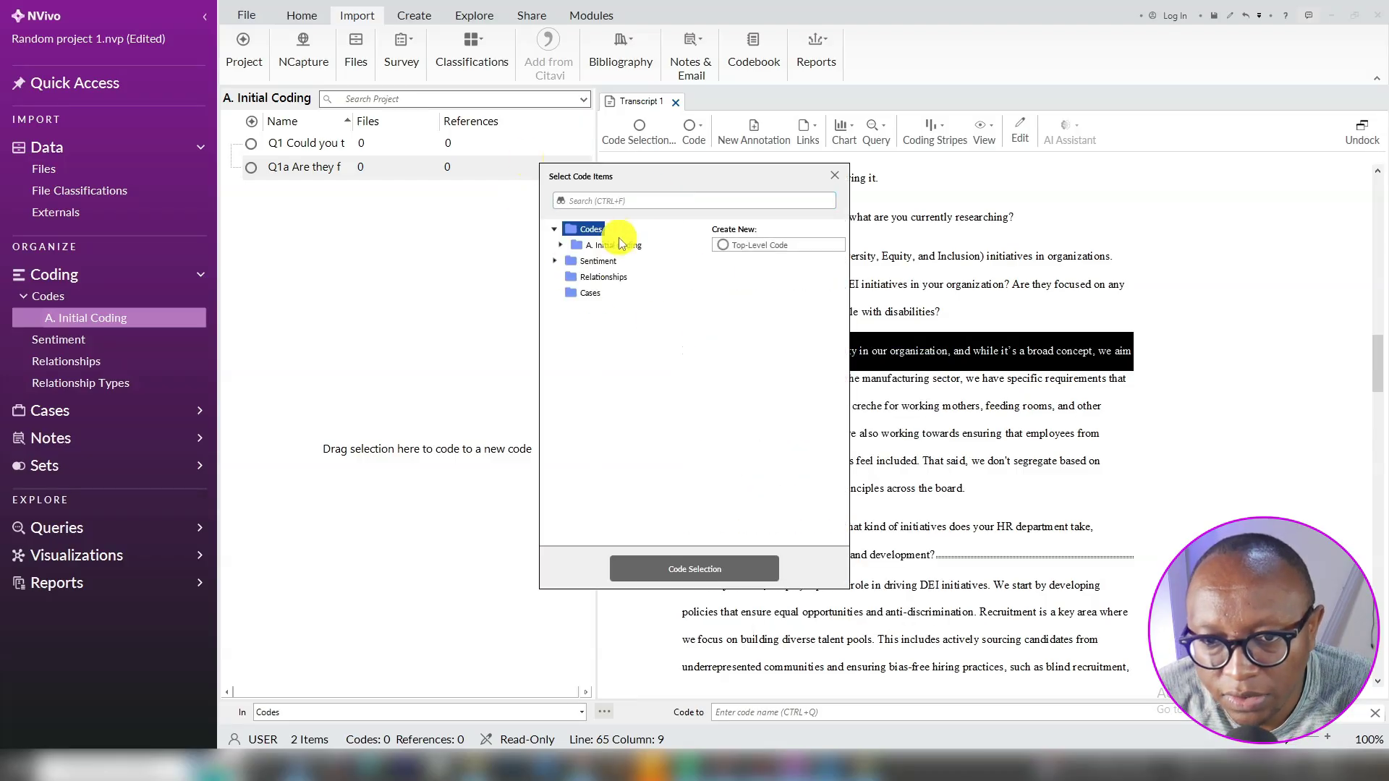
{"action": "left_click", "coordinate": [561, 246]}
{"action": "left_click", "coordinate": [614, 261]}
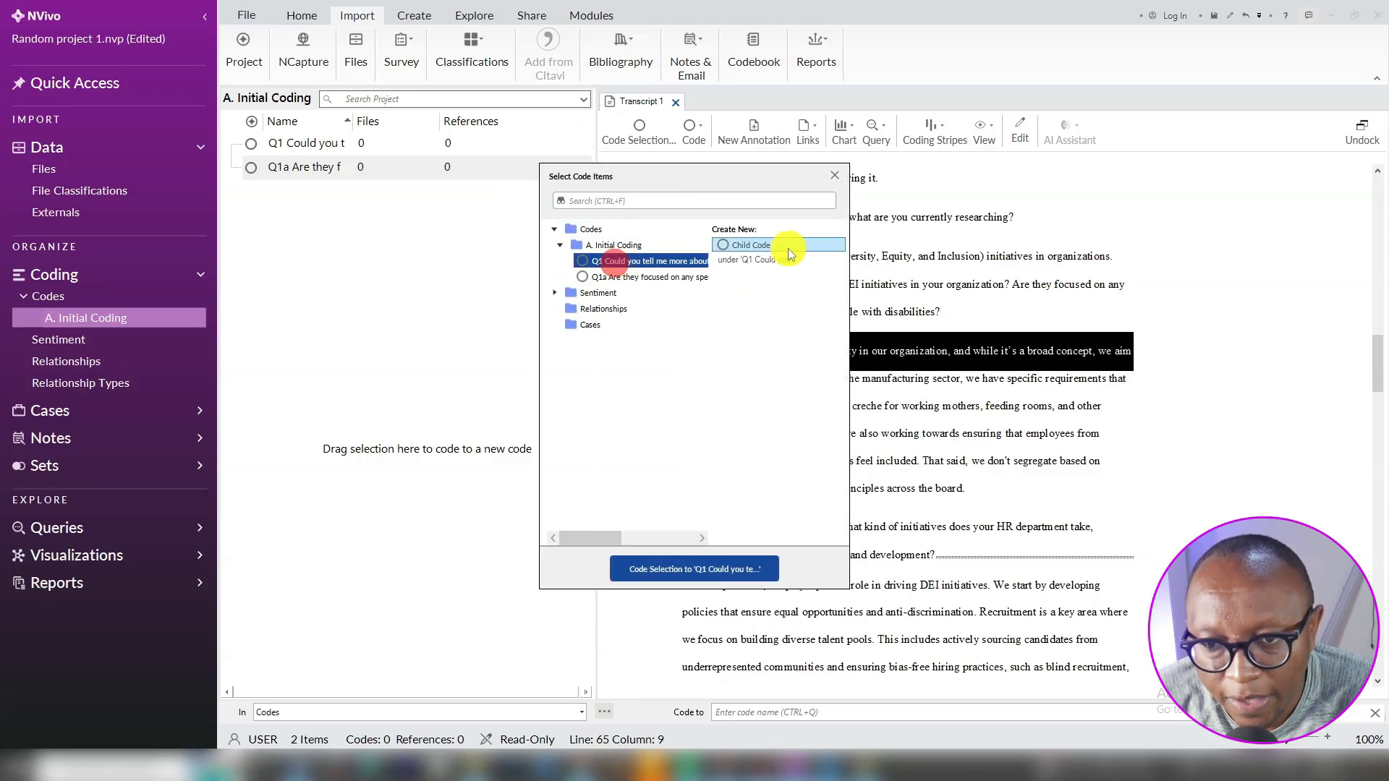
{"action": "left_click", "coordinate": [753, 245]}
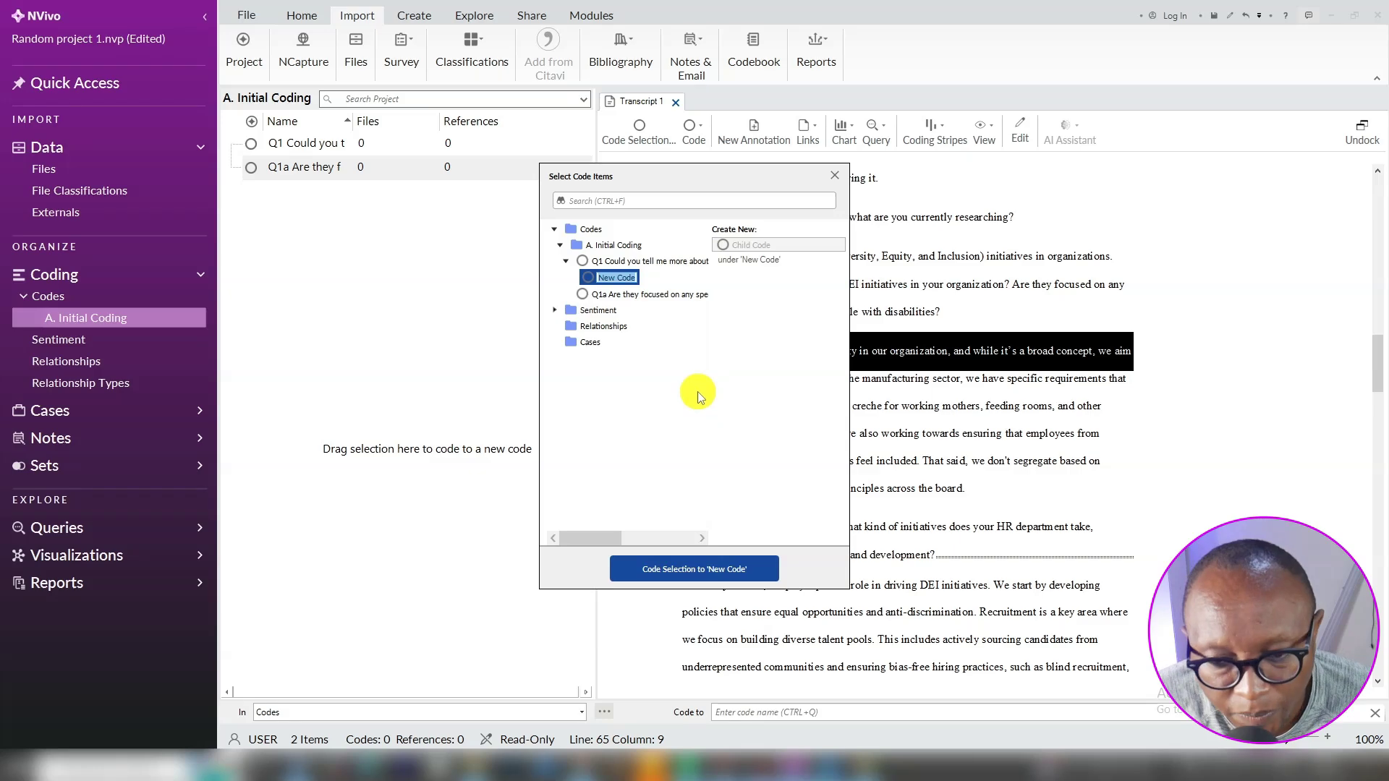
{"action": "key", "text": "ctrl+super+space"}
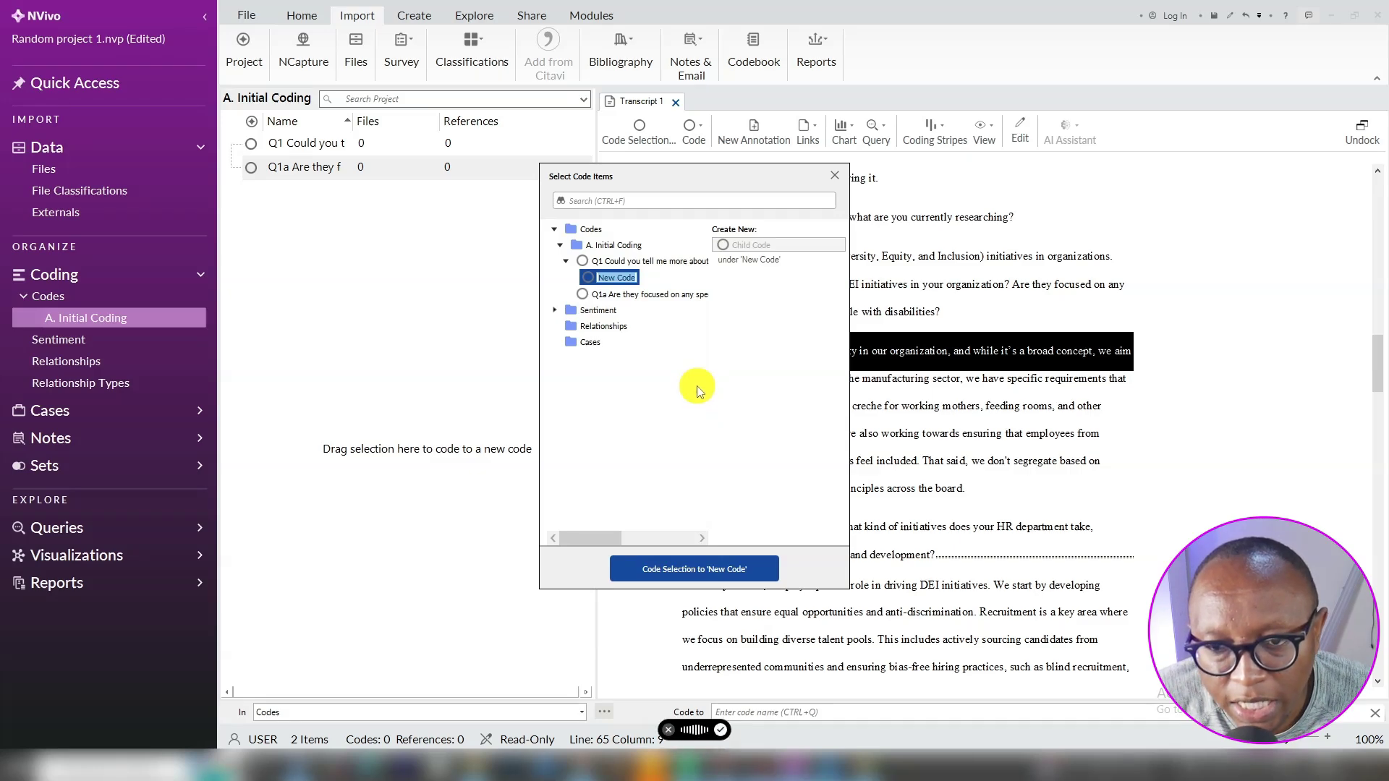
{"action": "type", "text": "Prioritises DEI"}
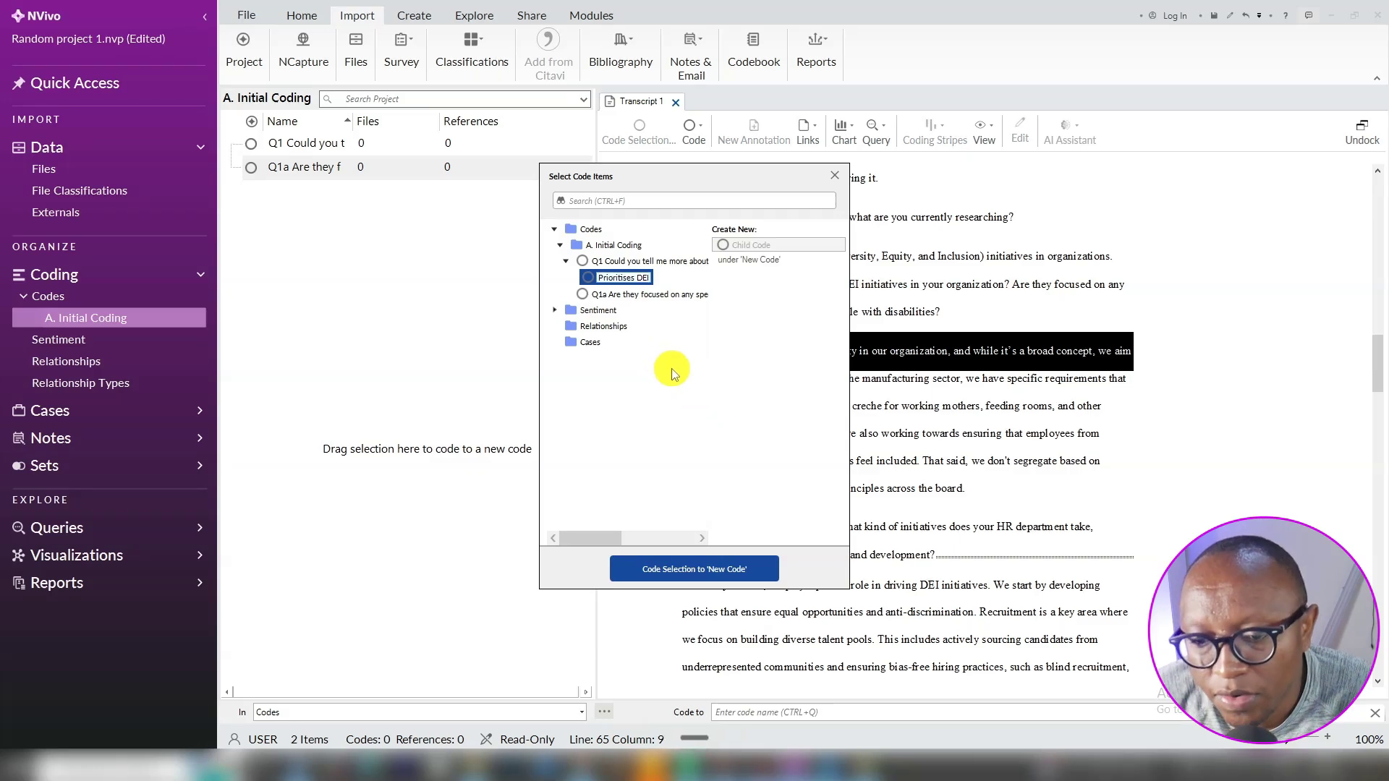
{"action": "left_click", "coordinate": [710, 574]}
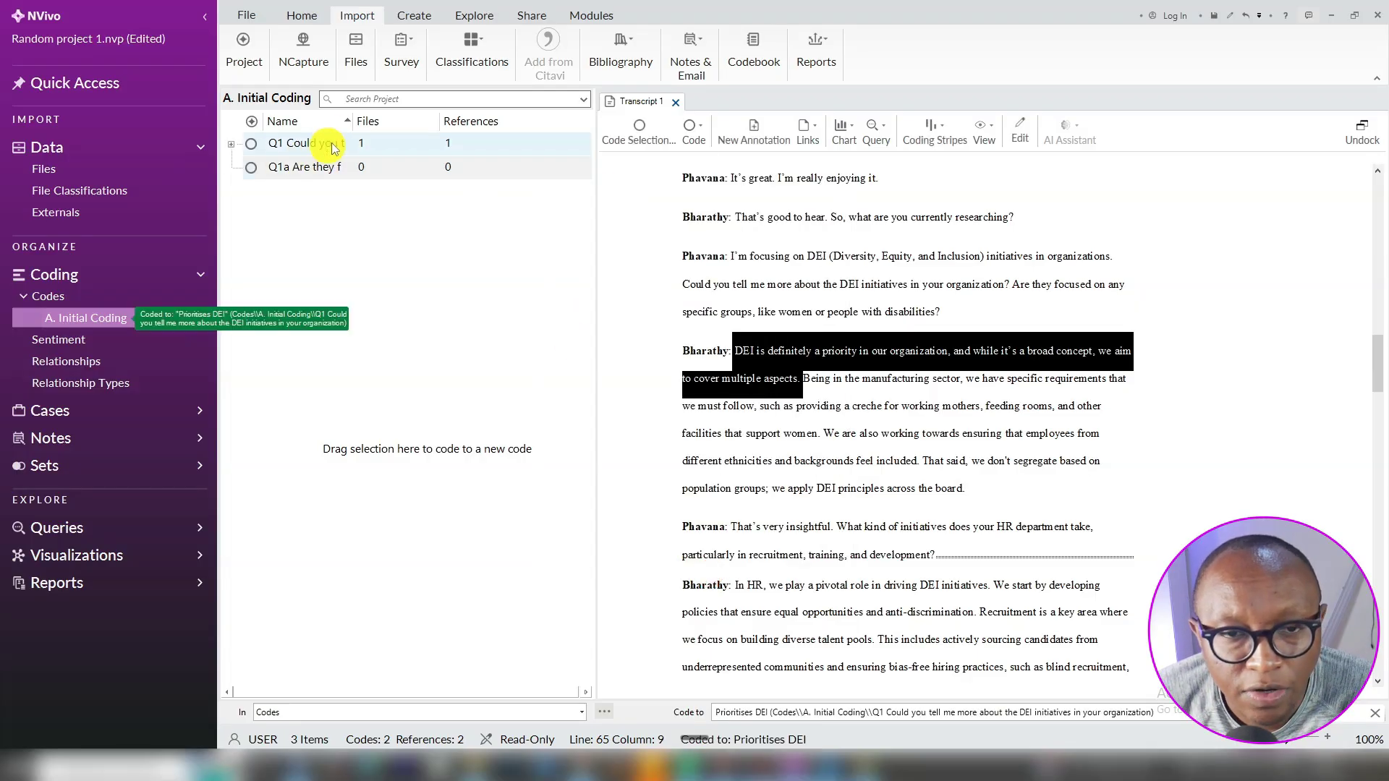
{"action": "left_click", "coordinate": [231, 145]}
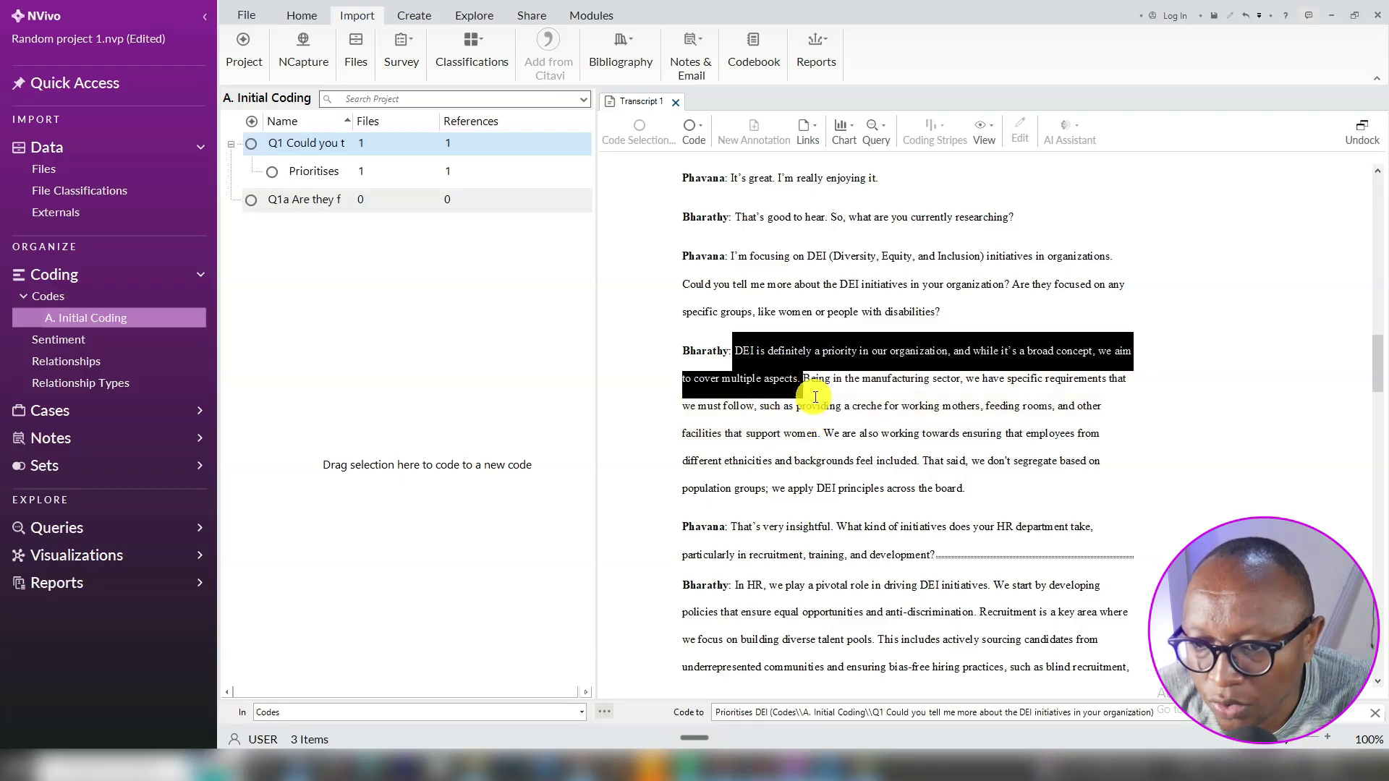
Code the passage about creches and feeding rooms to a new dictated child code under Q1a
{"action": "left_click_drag", "start_coordinate": [759, 406], "coordinate": [818, 433]}
{"action": "right_click", "coordinate": [792, 409]}
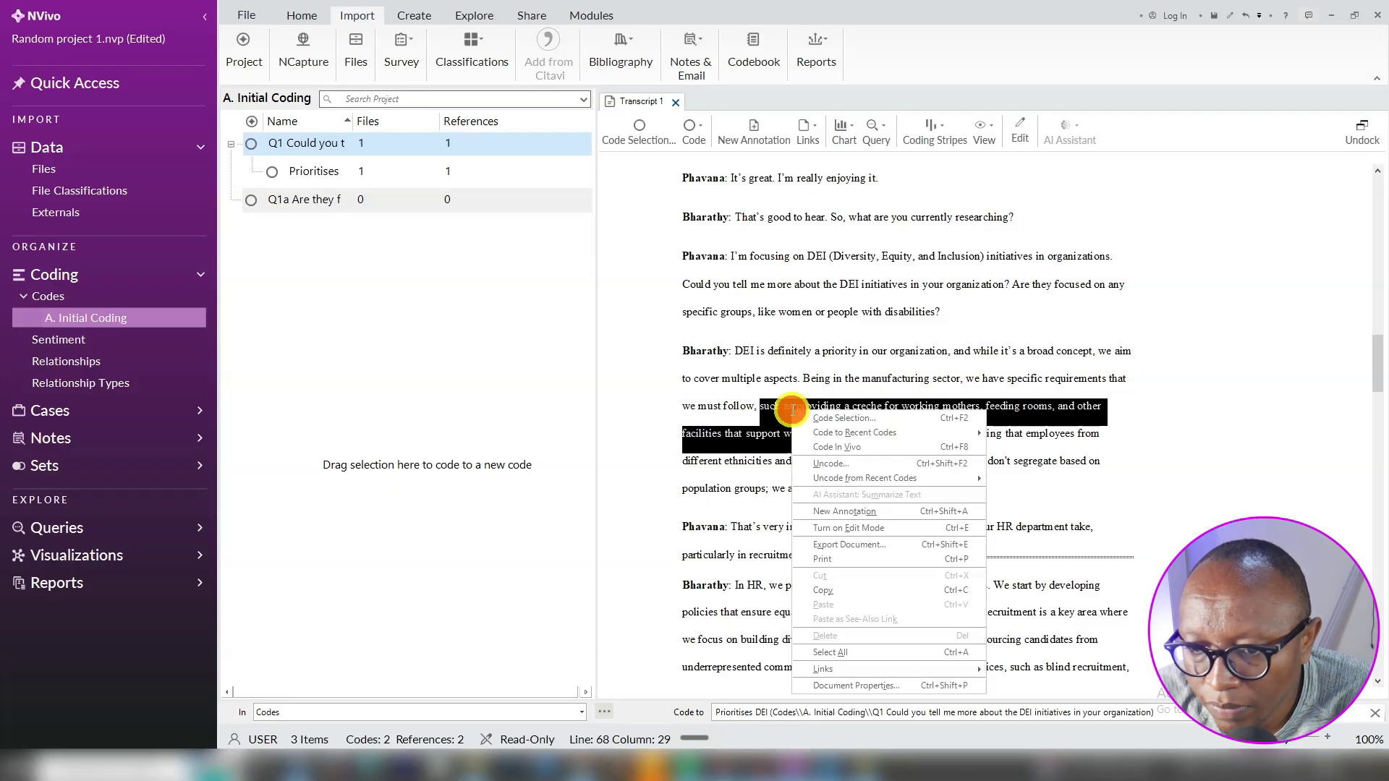
{"action": "left_click", "coordinate": [848, 416]}
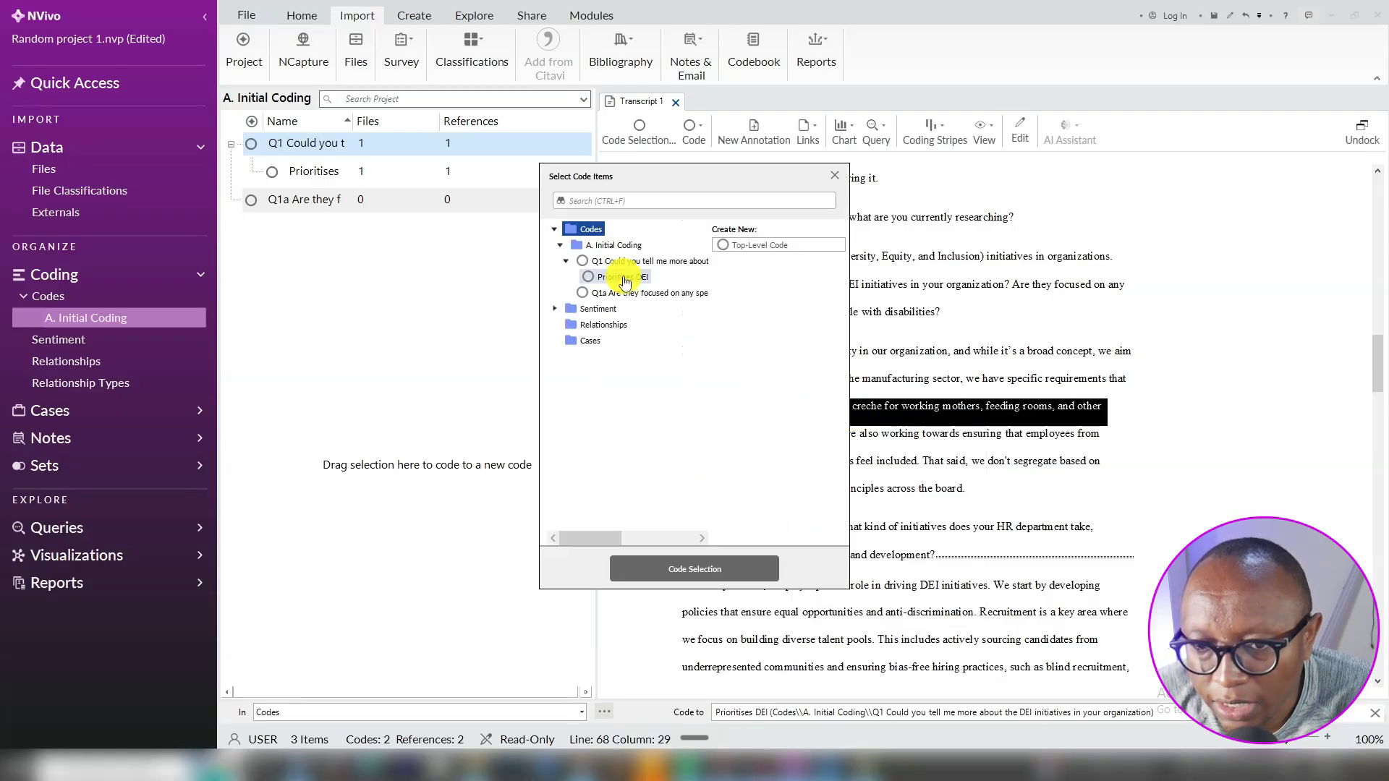
{"action": "left_click", "coordinate": [627, 293]}
{"action": "left_click", "coordinate": [724, 245]}
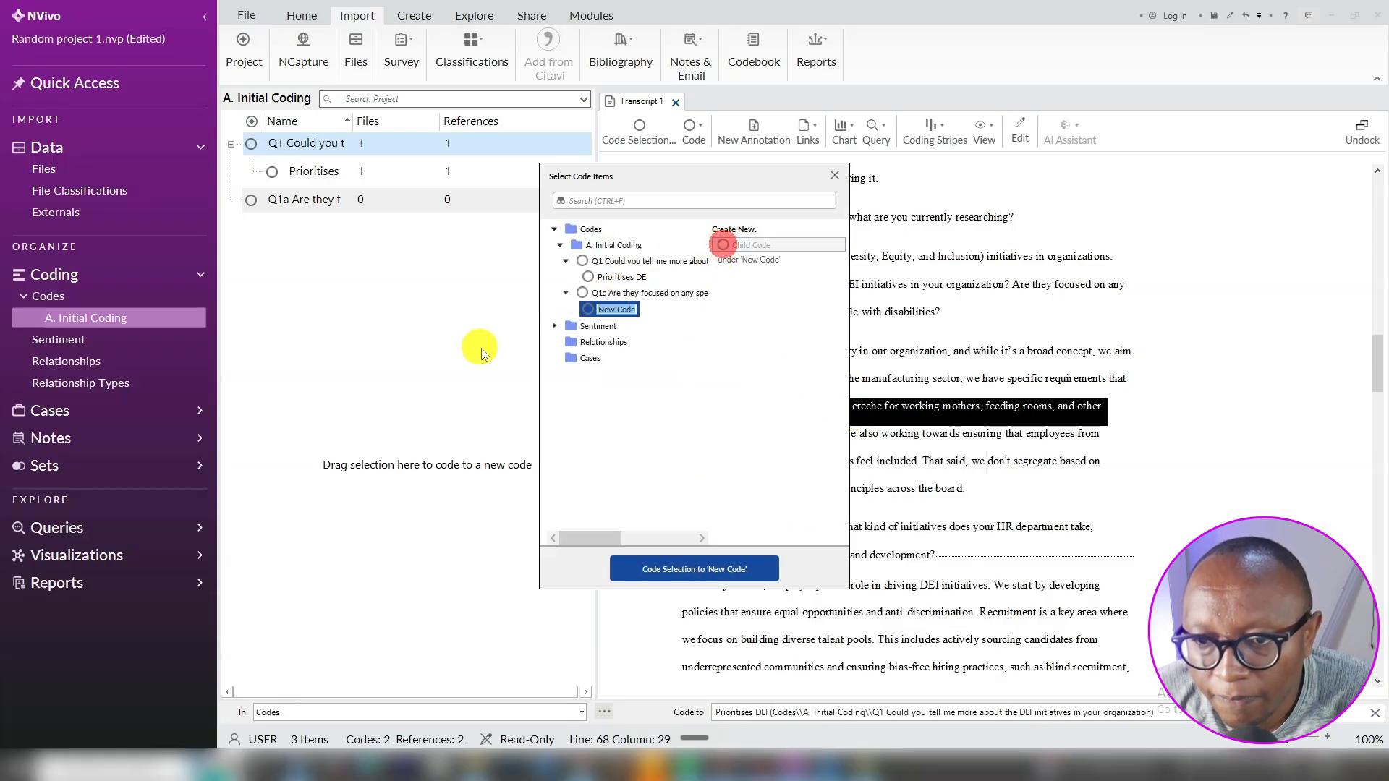
{"action": "key", "text": "Alt_R"}
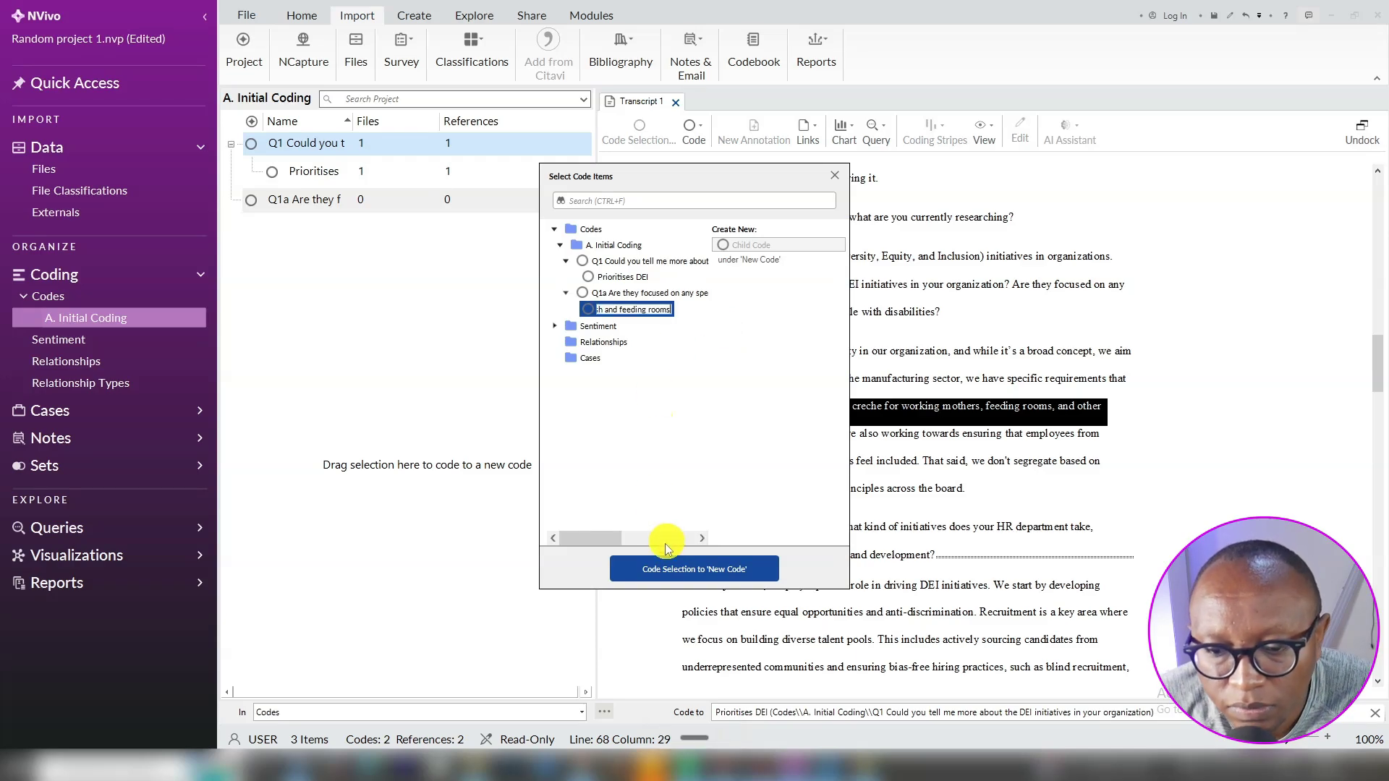
{"action": "left_click", "coordinate": [663, 569]}
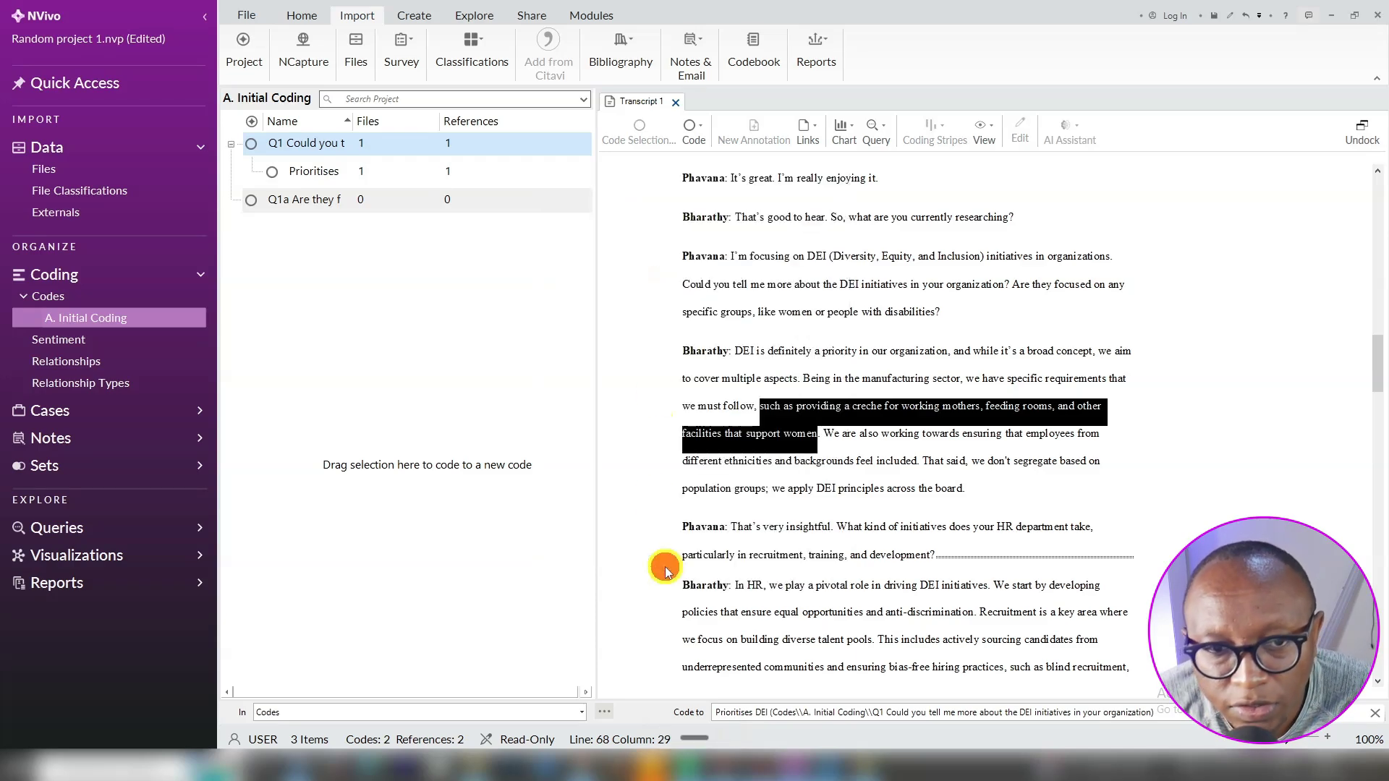
{"action": "left_click", "coordinate": [236, 203]}
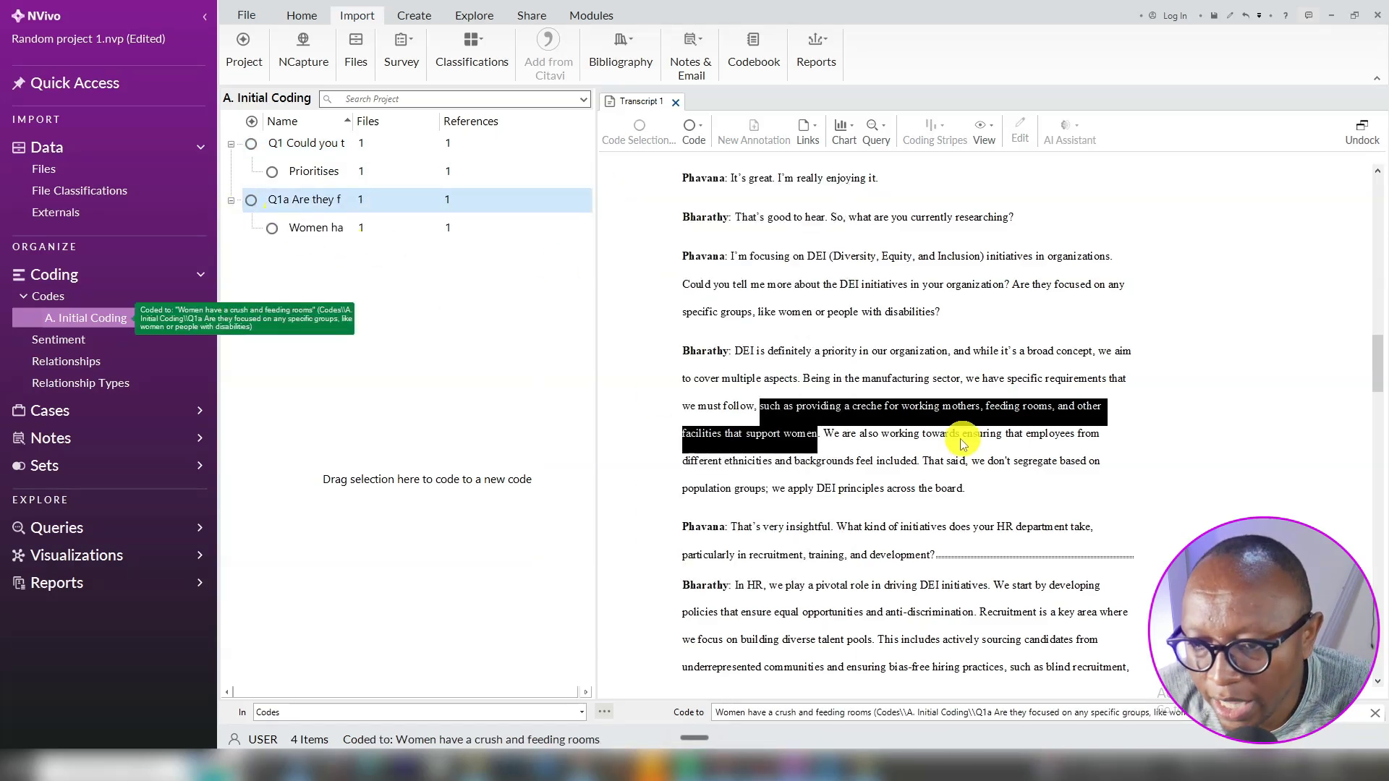
Code the sentence on employees from different ethnicities feeling included to new Q1a child 'Inclusive activities for employees from'
{"action": "left_click", "coordinate": [885, 433]}
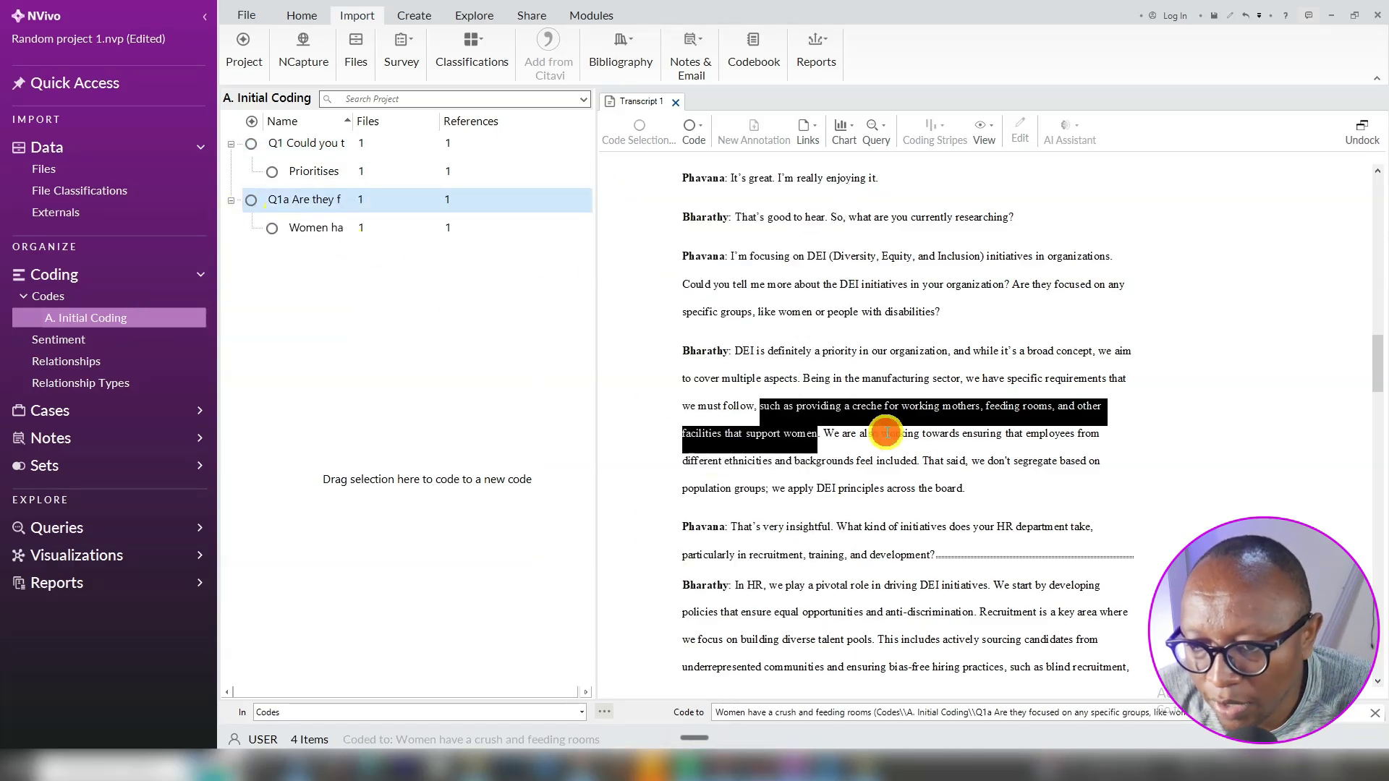
{"action": "left_click", "coordinate": [815, 435]}
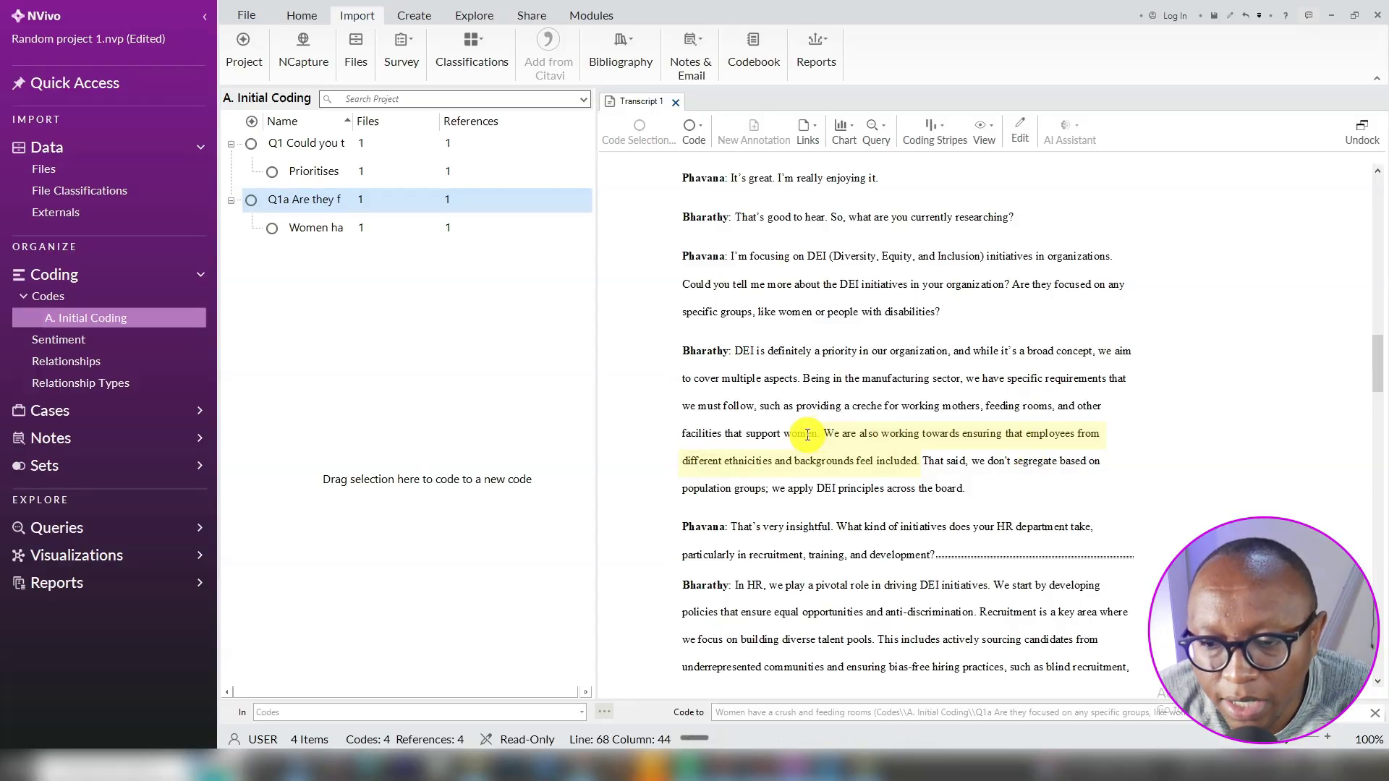
{"action": "left_click", "coordinate": [825, 434]}
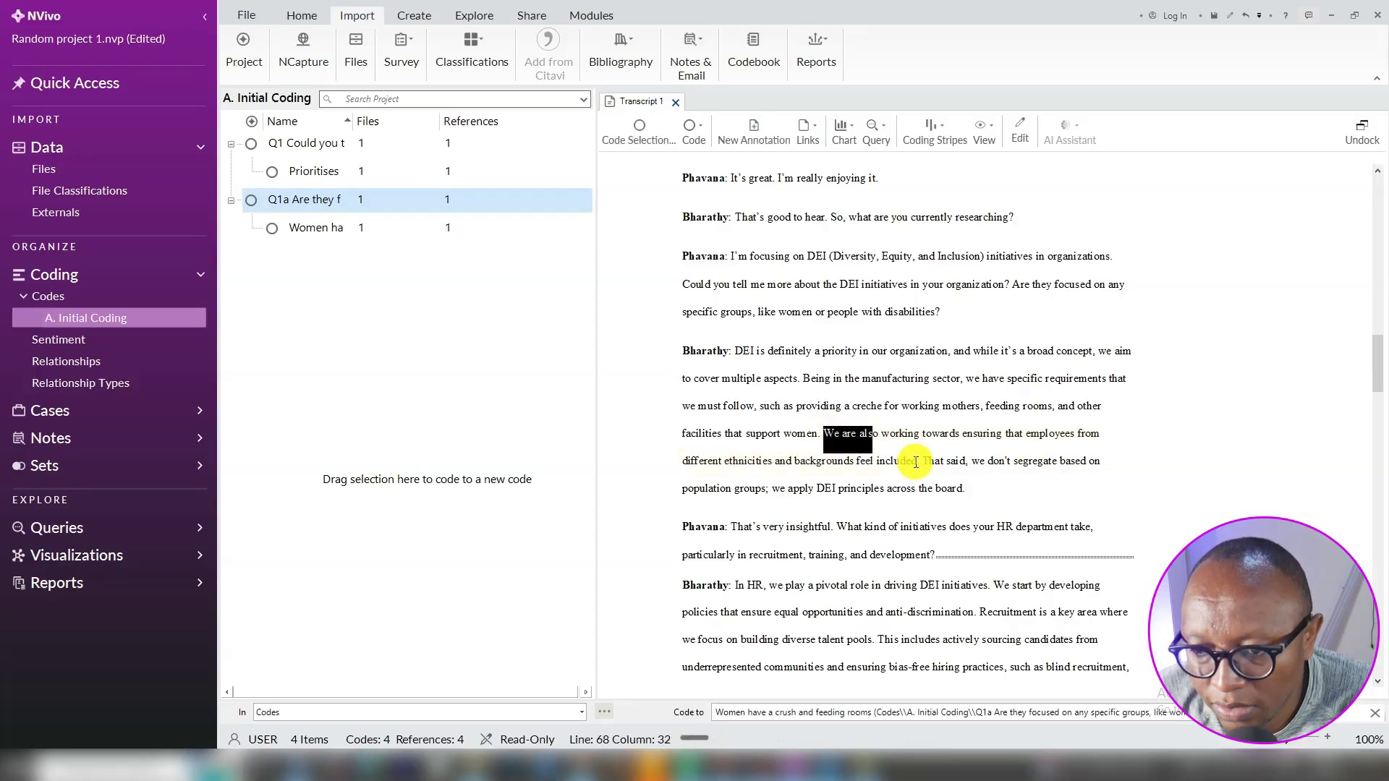
{"action": "left_click", "coordinate": [916, 461], "text": "shift"}
{"action": "right_click", "coordinate": [898, 452]}
{"action": "left_click", "coordinate": [898, 452]}
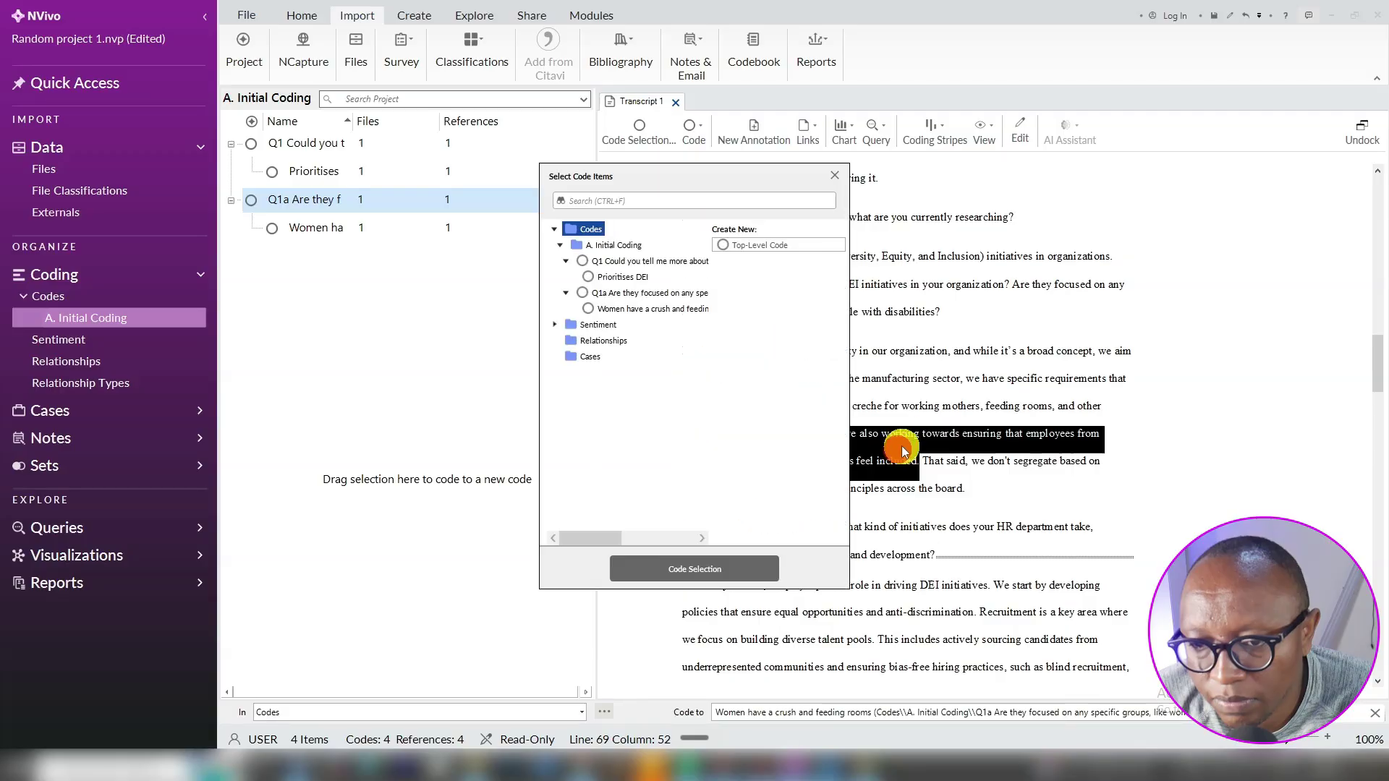
{"action": "left_click", "coordinate": [626, 295]}
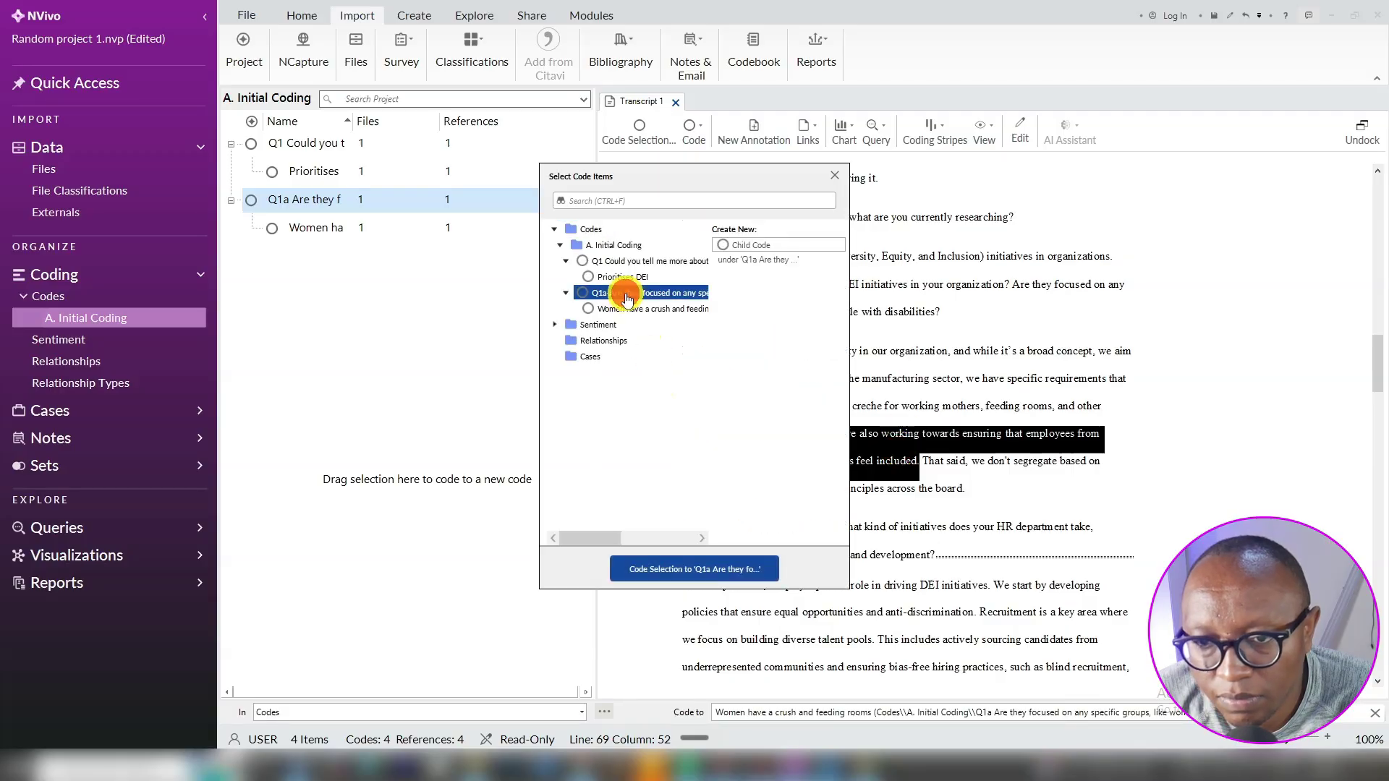
{"action": "left_click", "coordinate": [723, 245]}
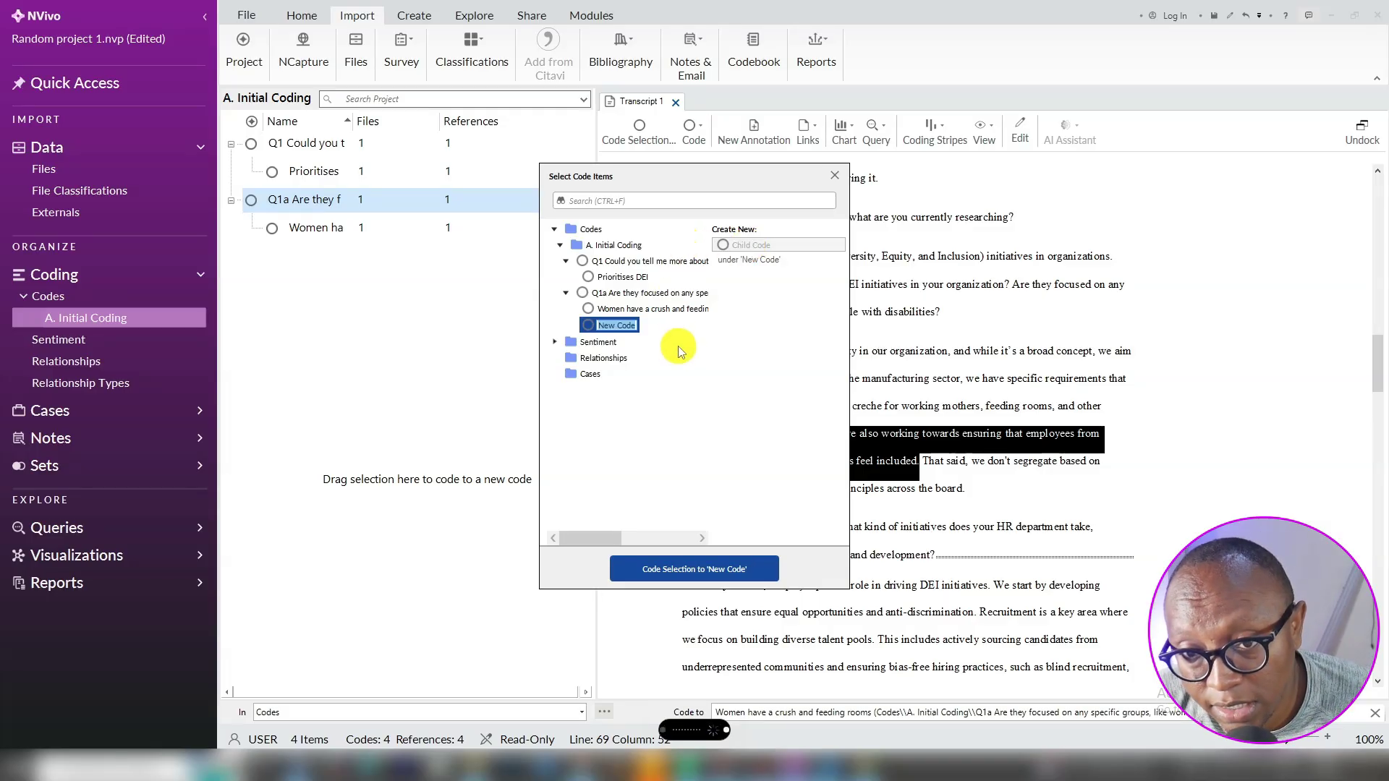
{"action": "key", "text": "ctrl+v"}
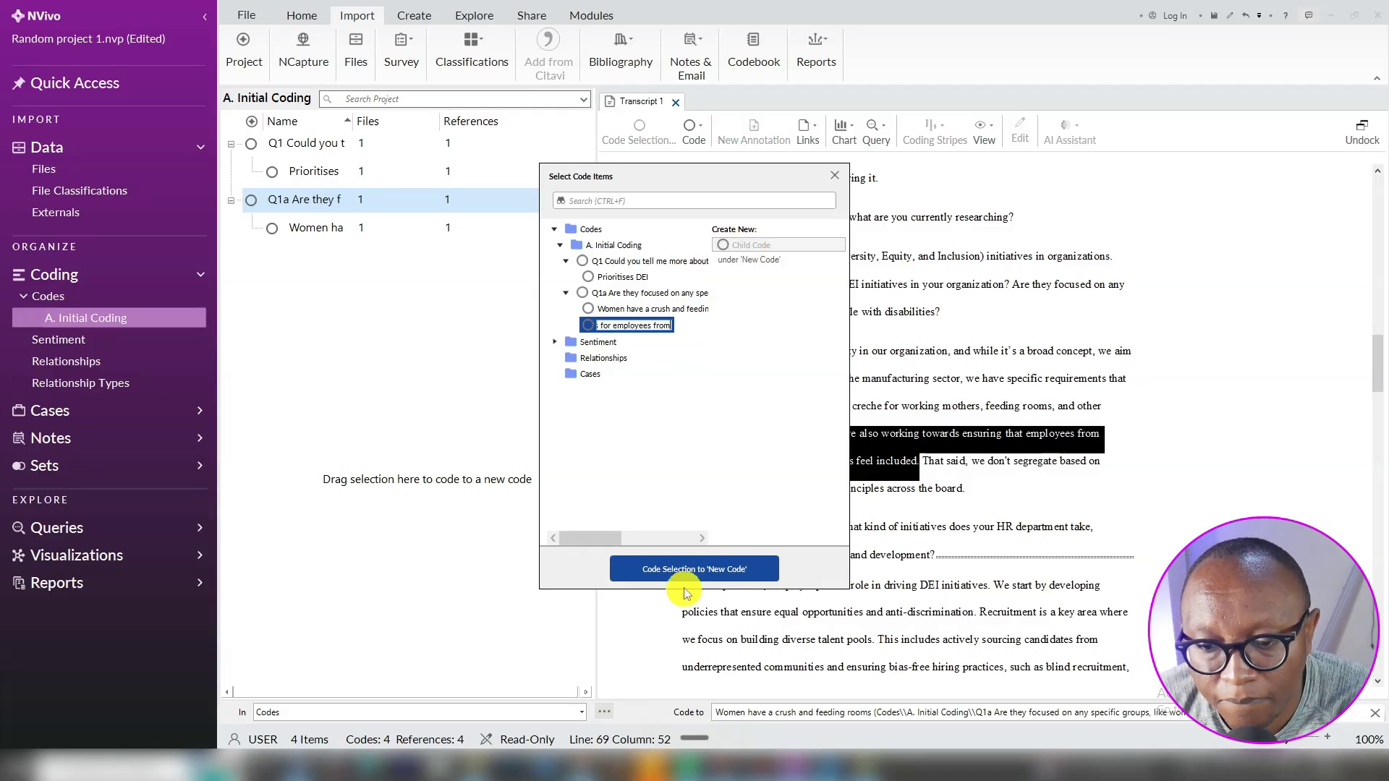
{"action": "left_click", "coordinate": [684, 564]}
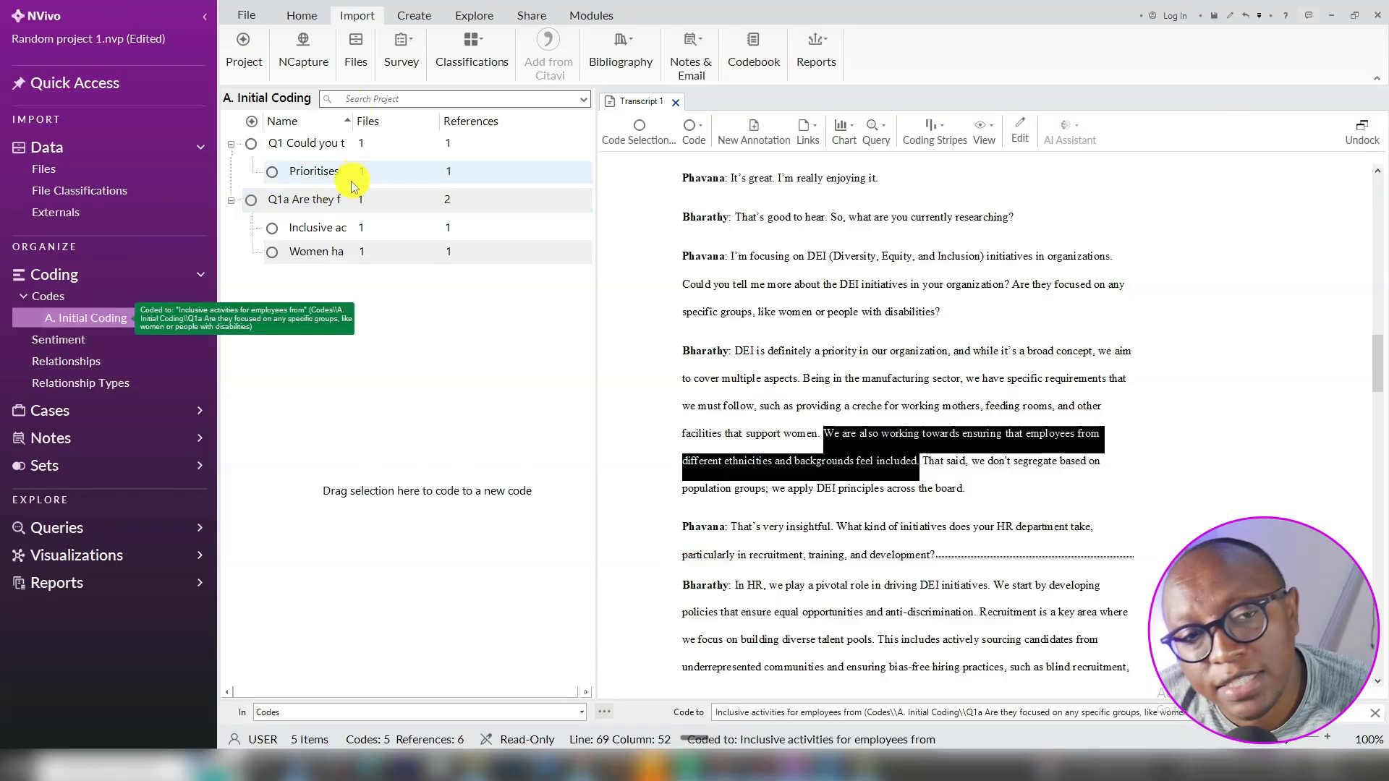
{"action": "left_click", "coordinate": [336, 251]}
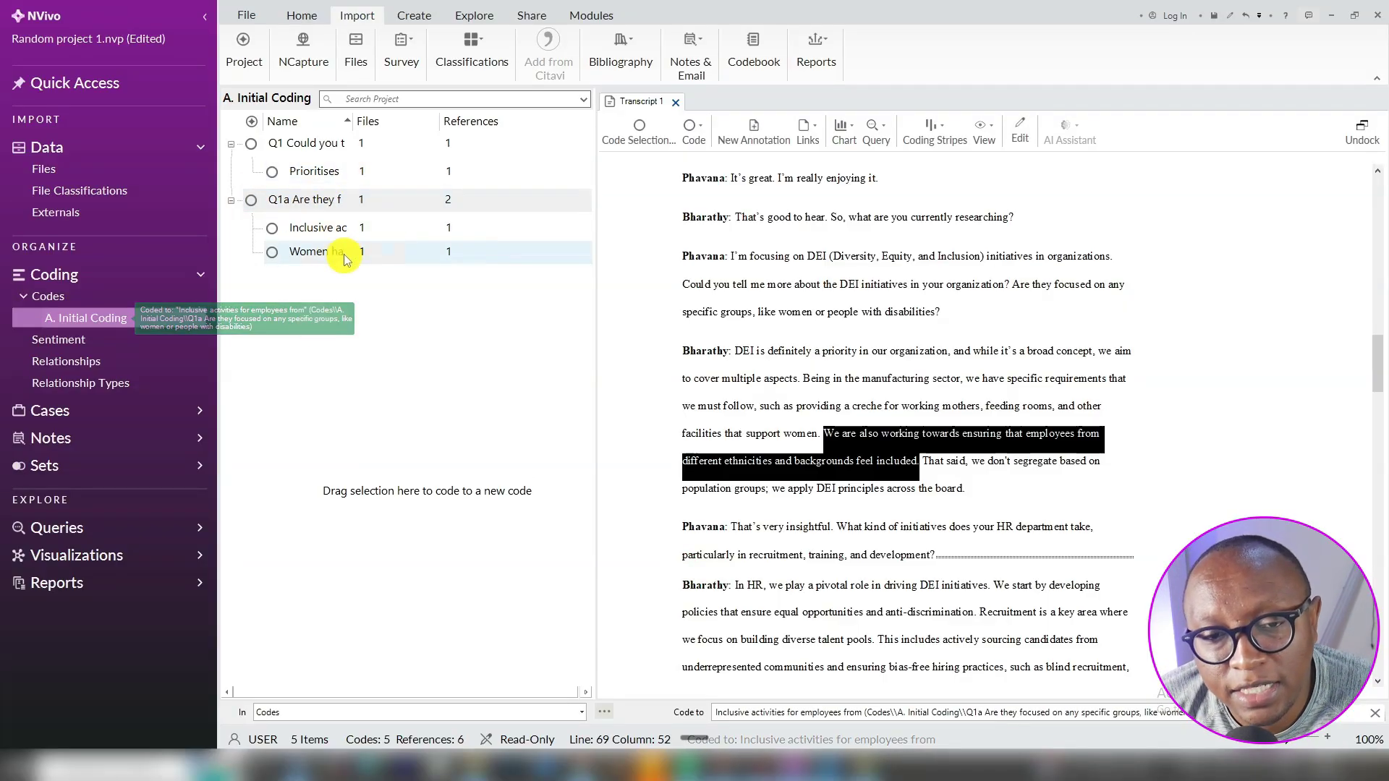
{"action": "left_click", "coordinate": [312, 174]}
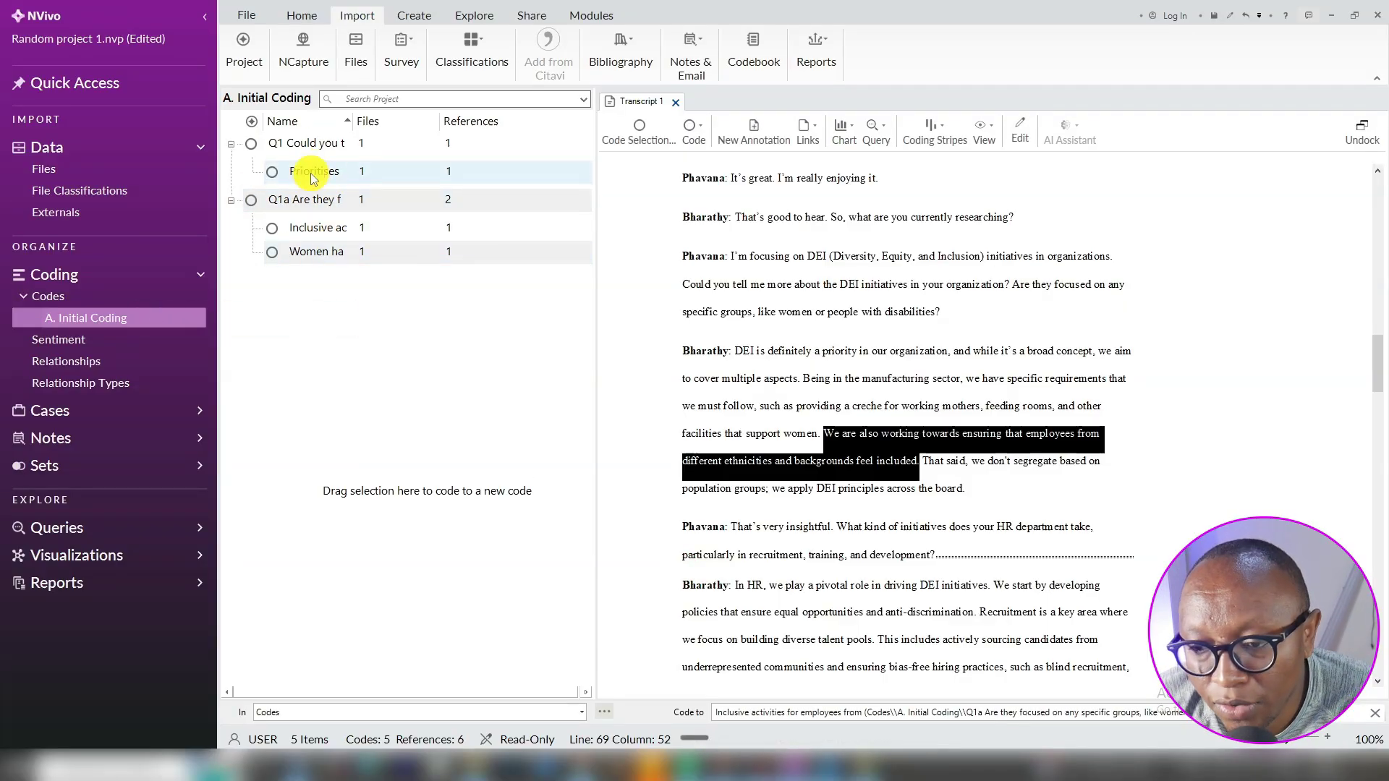
{"action": "double_click", "coordinate": [313, 176]}
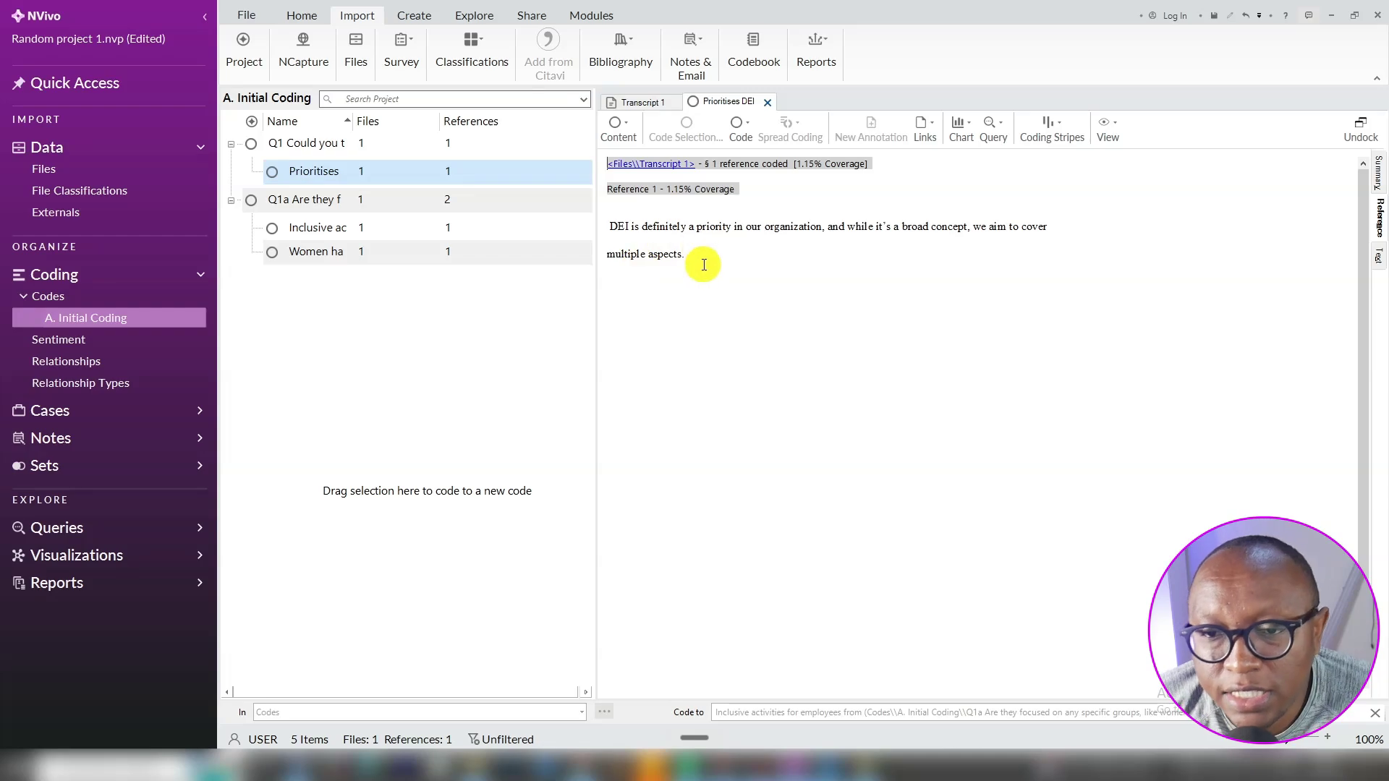
{"action": "triple_click", "coordinate": [699, 260]}
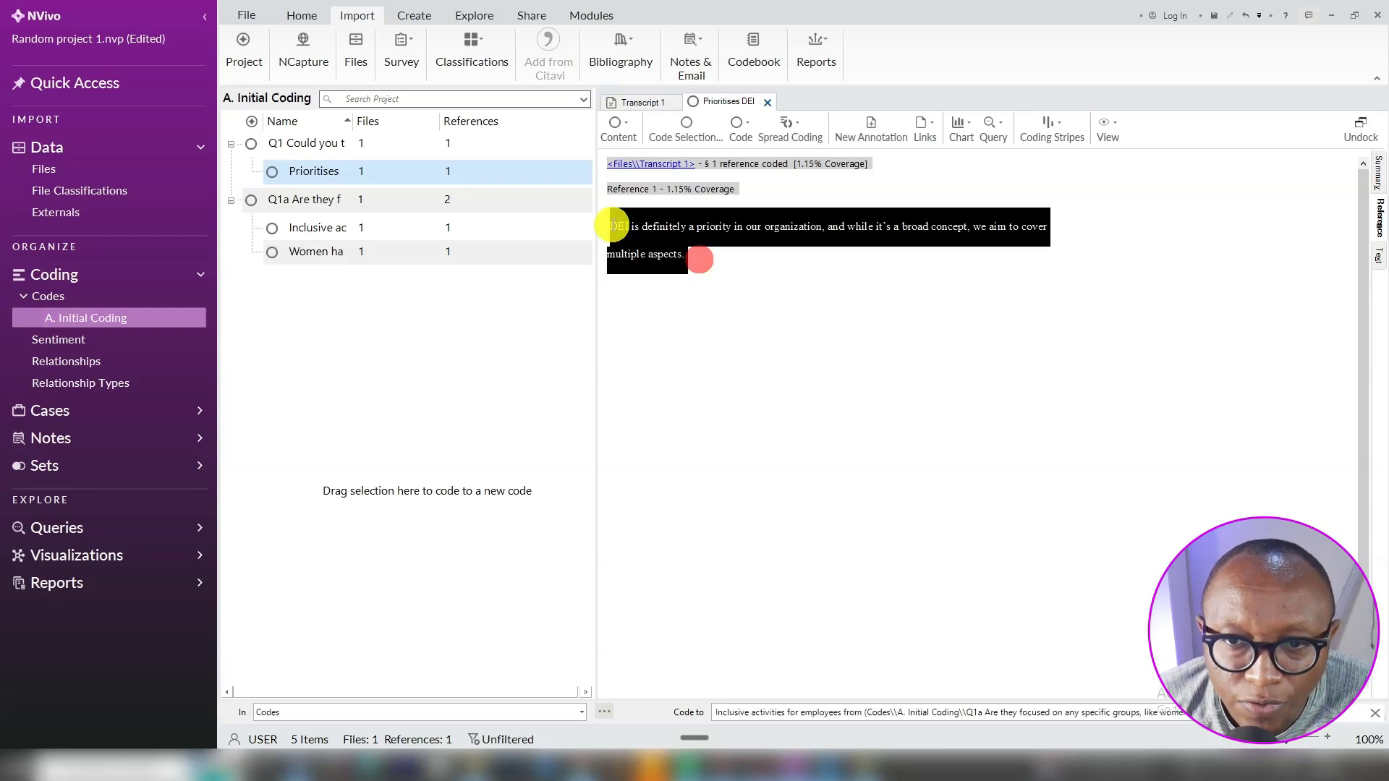
{"action": "left_click", "coordinate": [666, 176]}
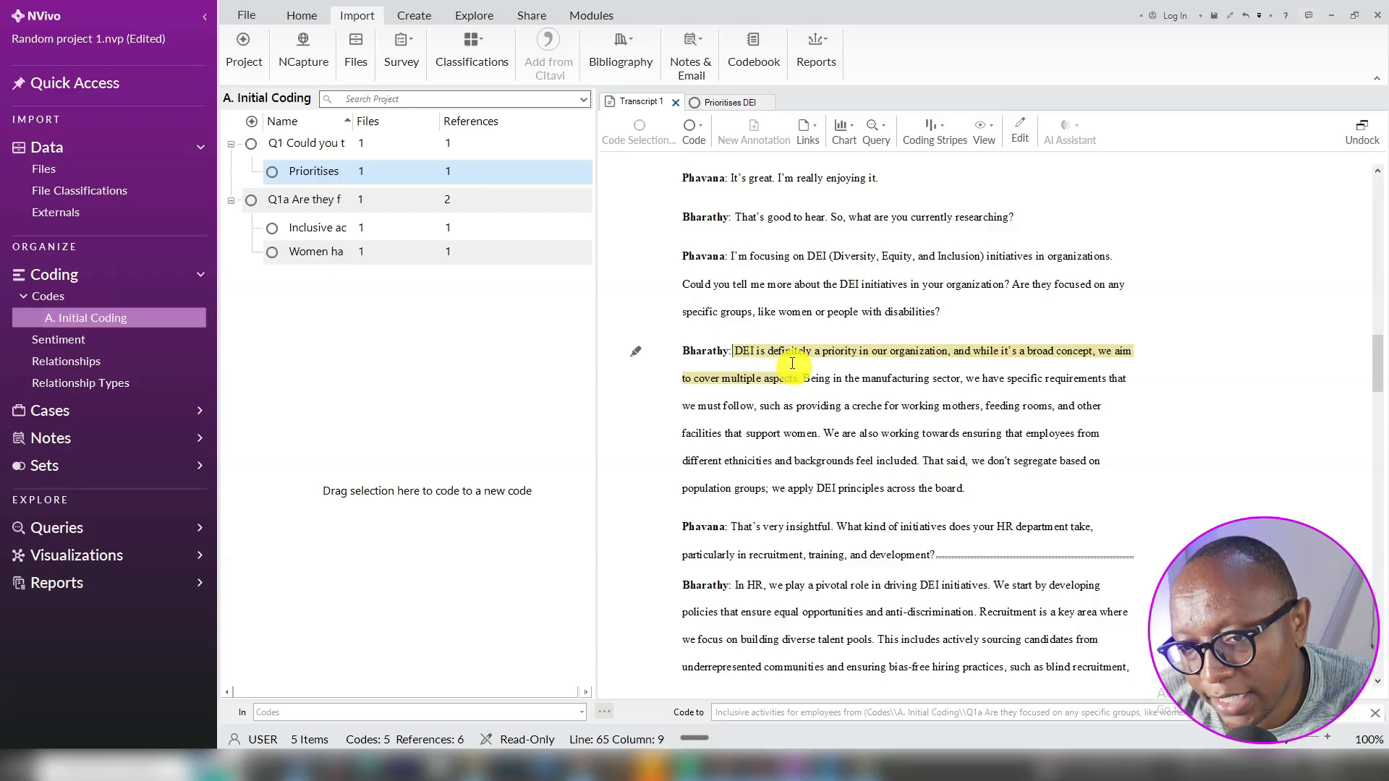
{"action": "left_click", "coordinate": [360, 255]}
{"action": "double_click", "coordinate": [360, 254]}
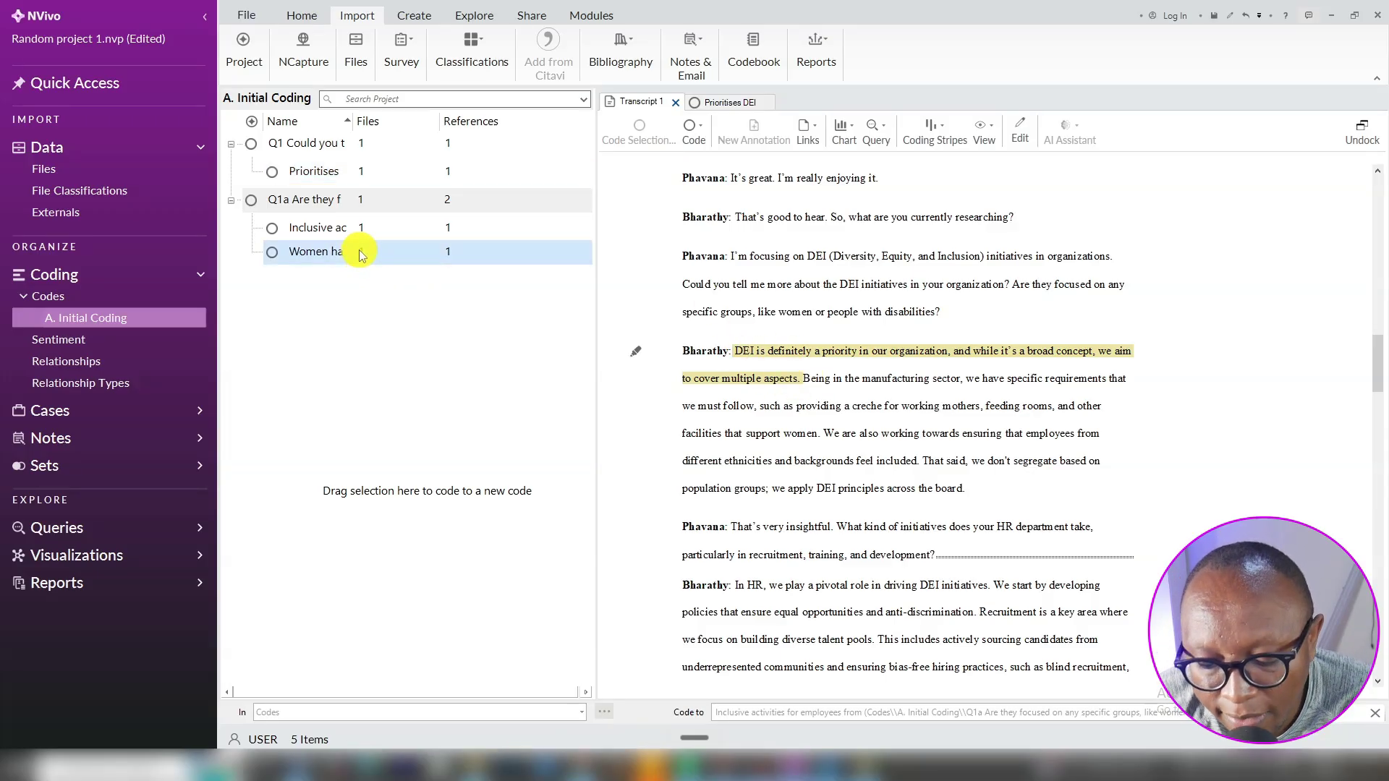
{"action": "left_click", "coordinate": [662, 162]}
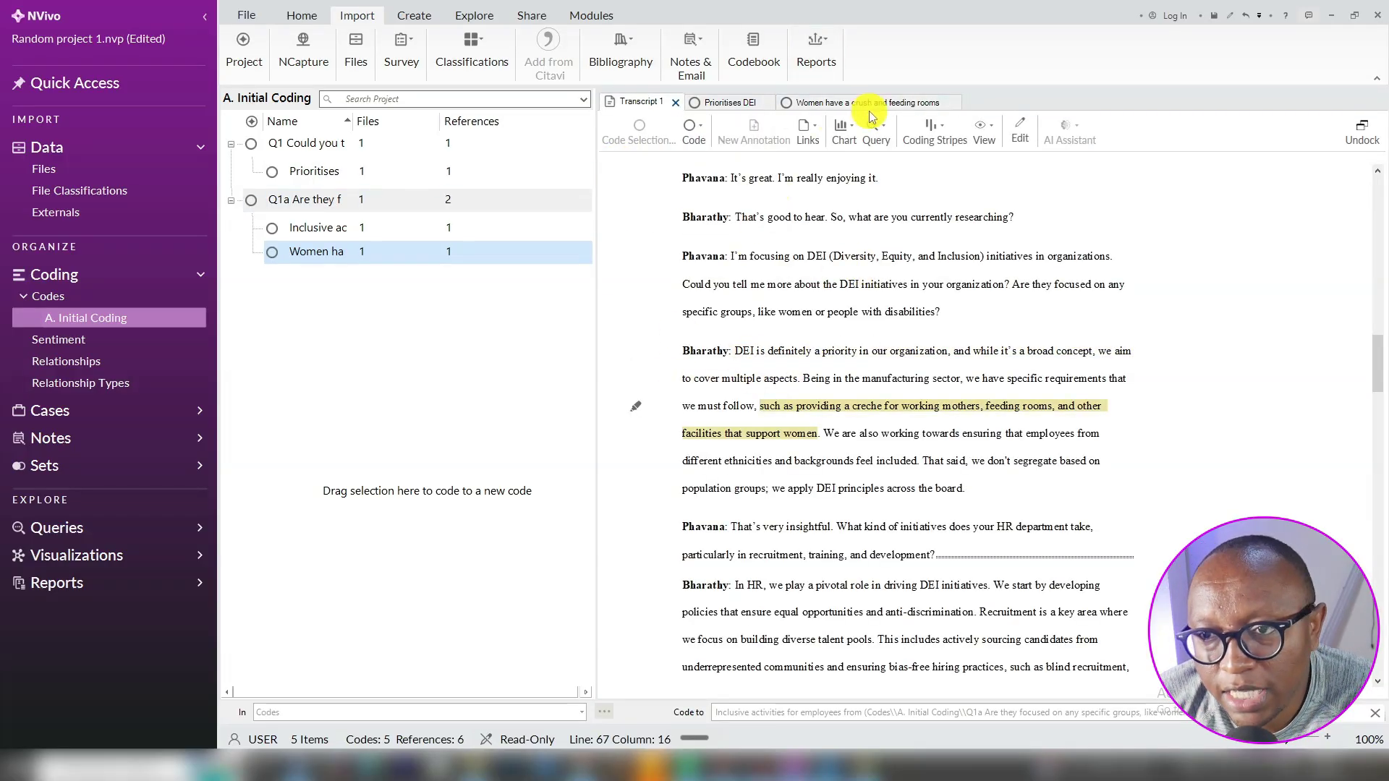
{"action": "left_click", "coordinate": [951, 105]}
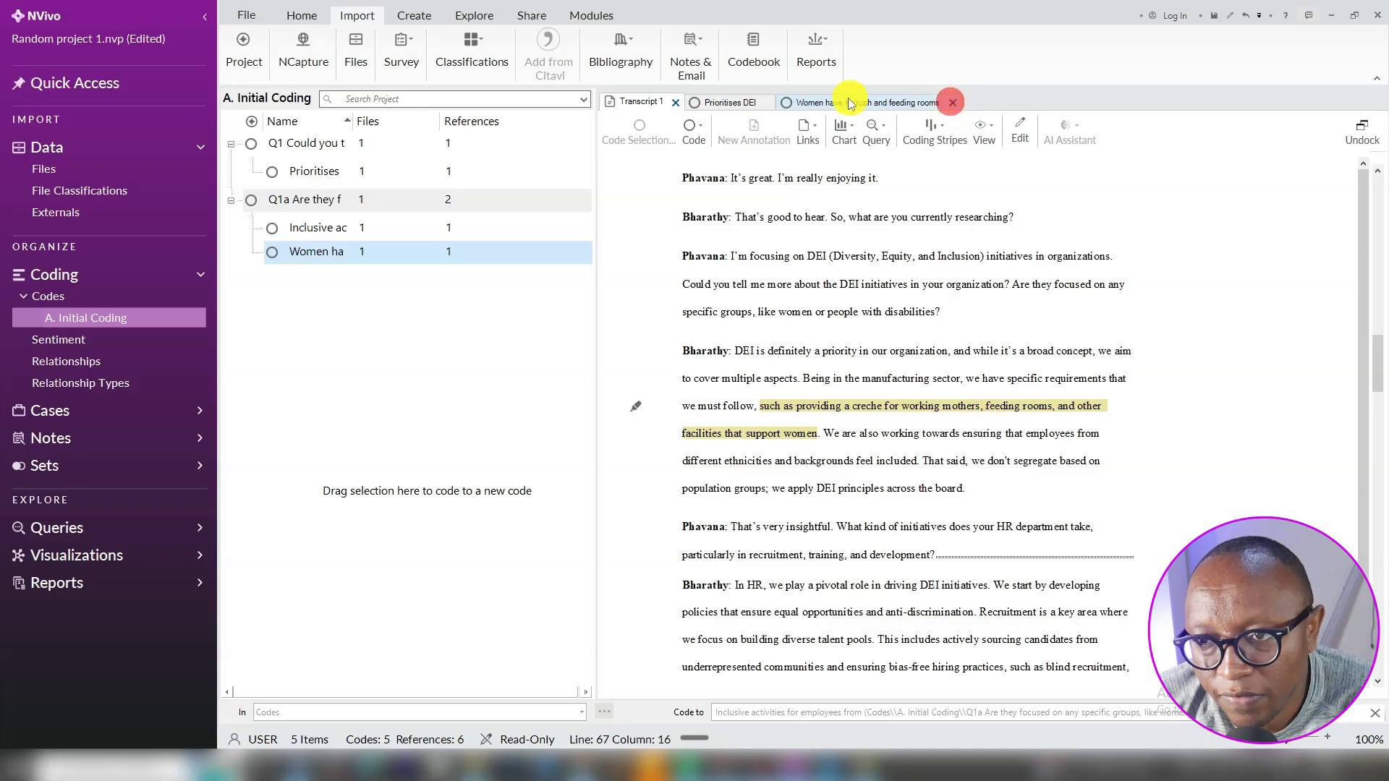
{"action": "left_click", "coordinate": [763, 102]}
Copy the HR initiatives question and create code Q2 named with it, aggregating coding from children
{"action": "scroll", "coordinate": [869, 408], "scroll_direction": "down", "scroll_amount": 3}
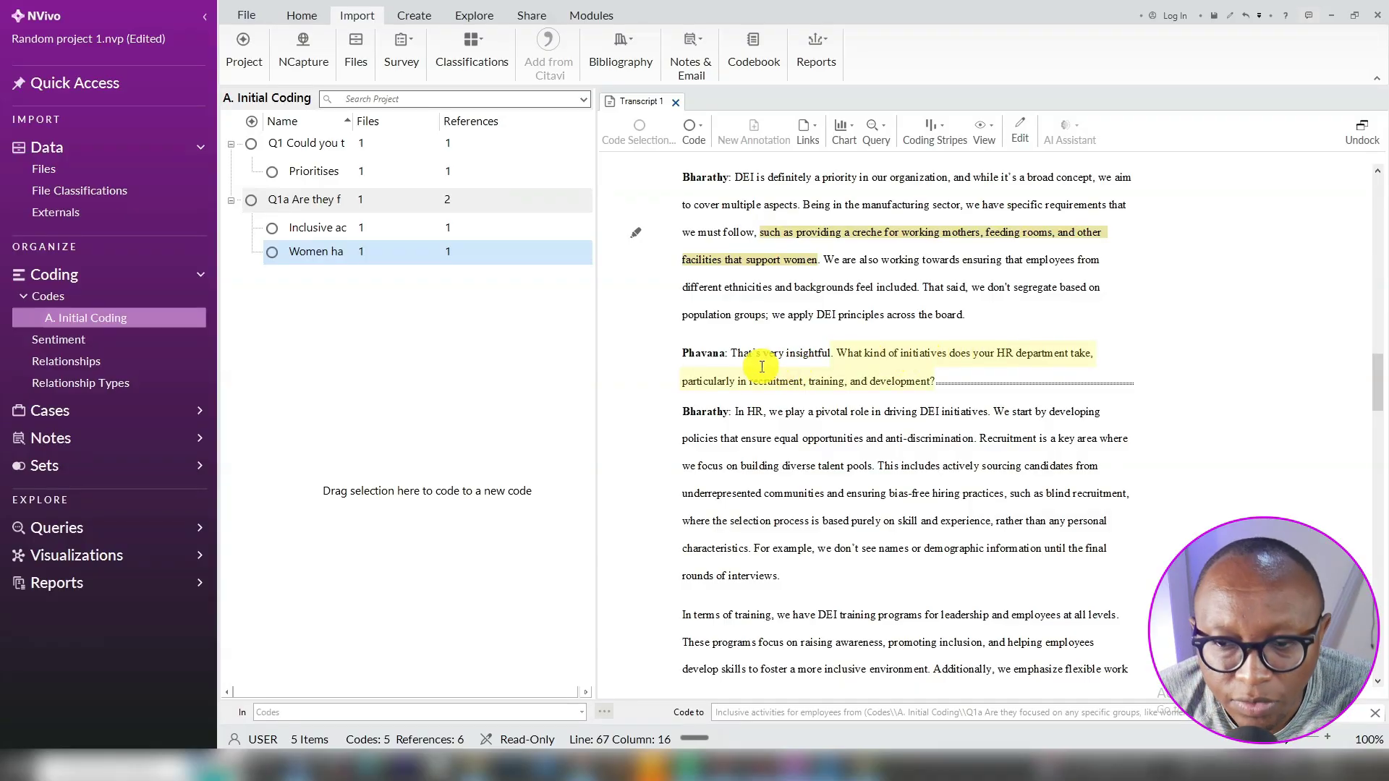
{"action": "left_click_drag", "start_coordinate": [839, 353], "coordinate": [932, 383]}
{"action": "right_click", "coordinate": [885, 371]}
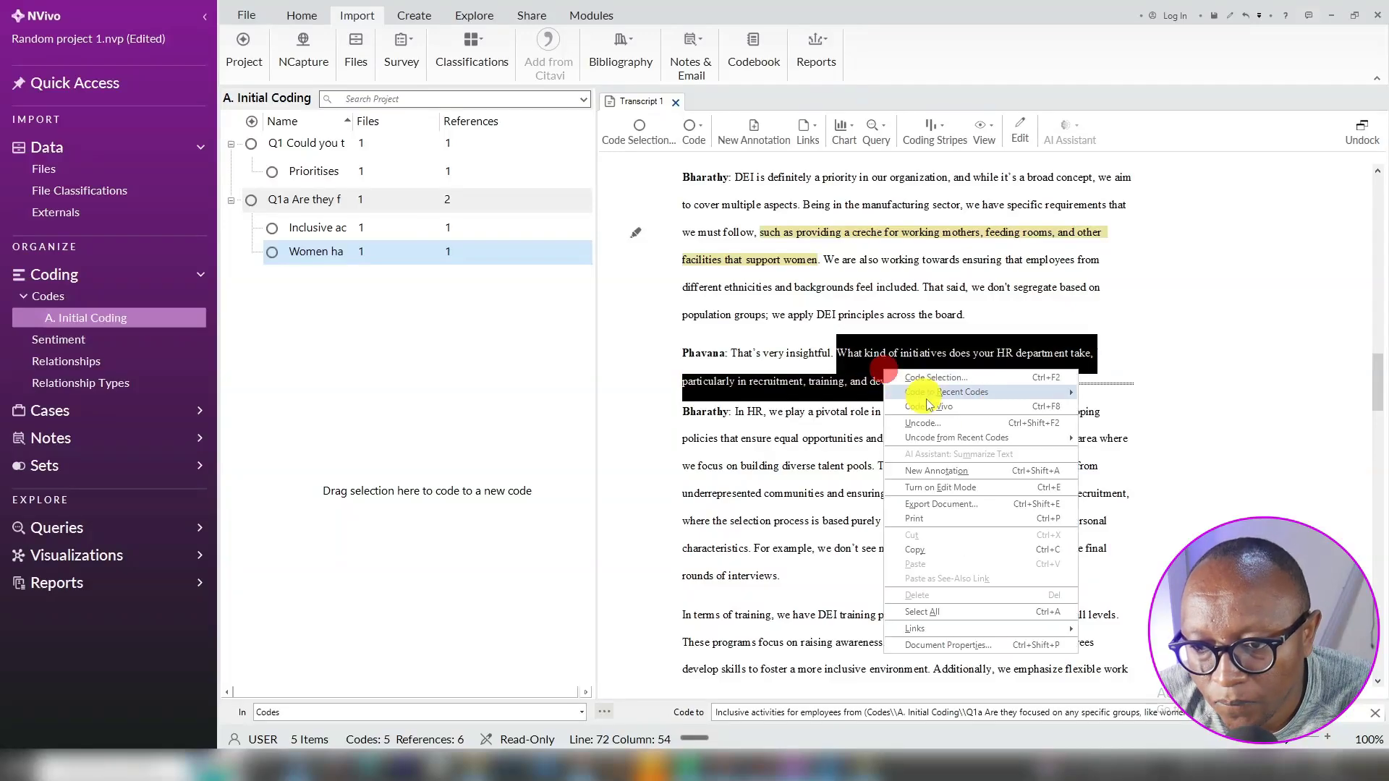
{"action": "left_click", "coordinate": [909, 552]}
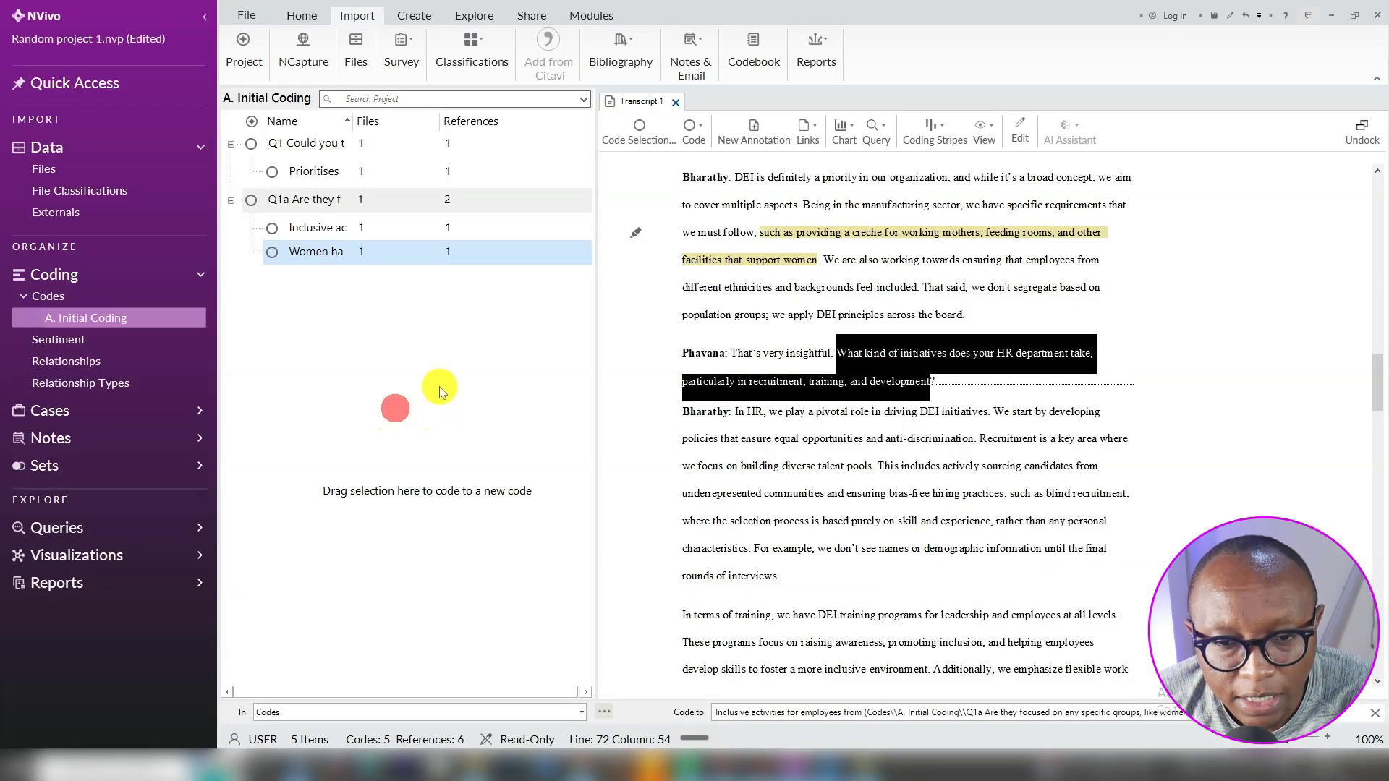
{"action": "right_click", "coordinate": [362, 356]}
{"action": "left_click", "coordinate": [396, 367]}
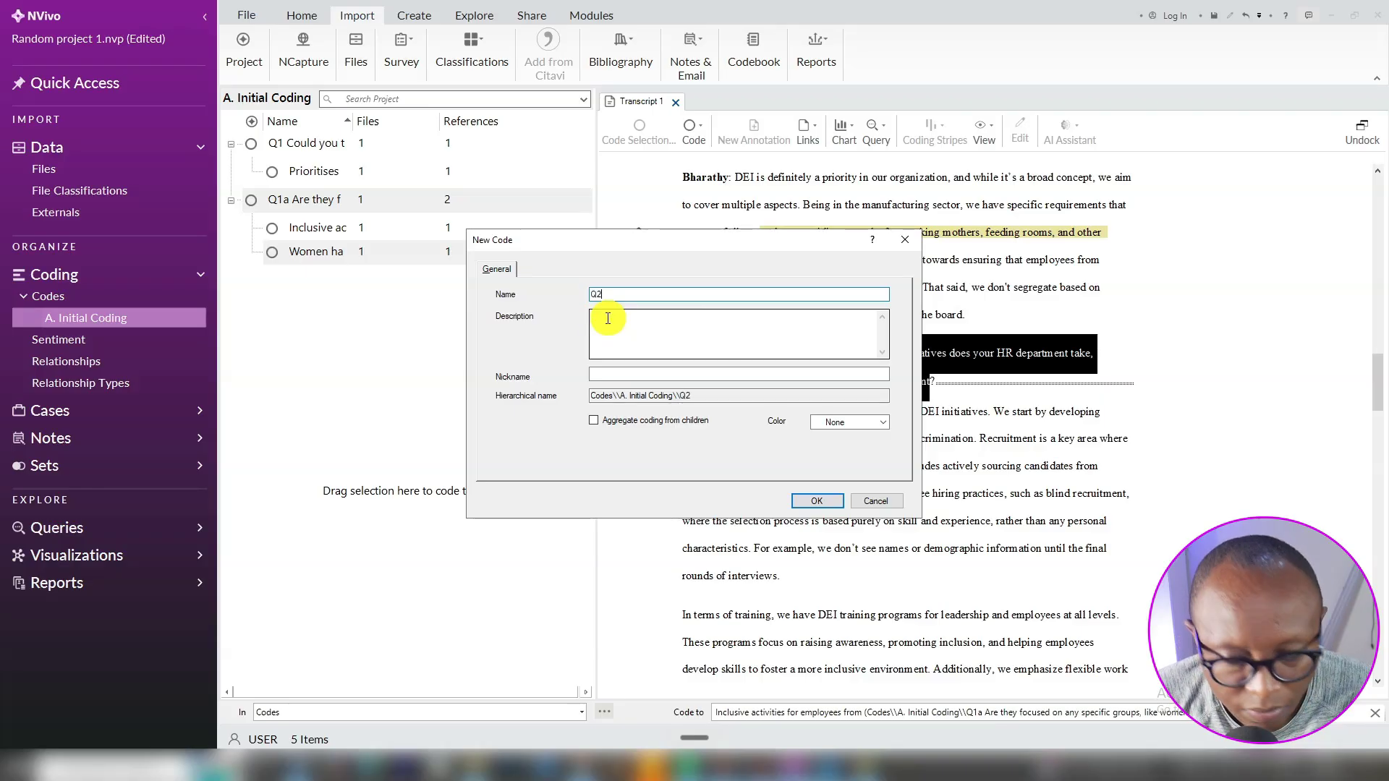
{"action": "right_click", "coordinate": [620, 295]}
{"action": "left_click", "coordinate": [636, 362]}
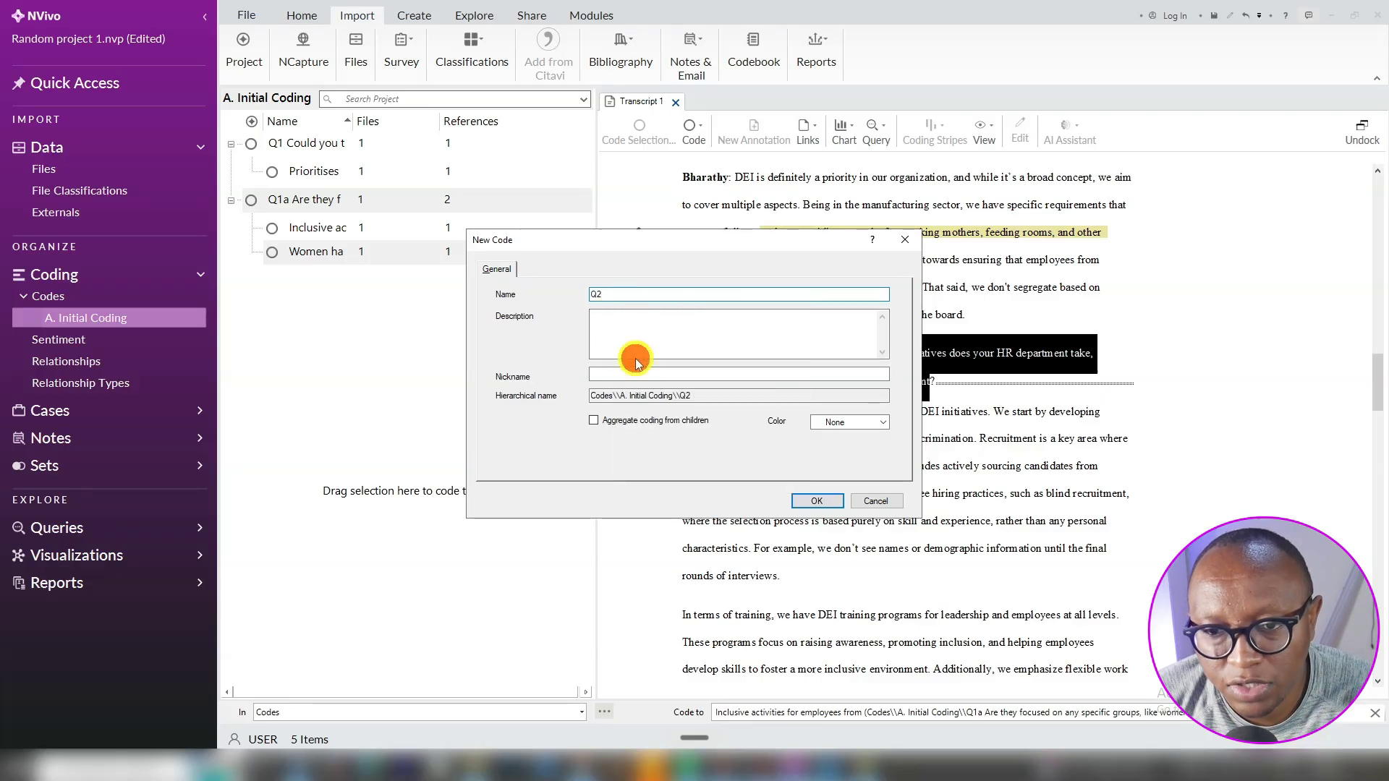
{"action": "left_click", "coordinate": [594, 420]}
{"action": "left_click", "coordinate": [813, 501]}
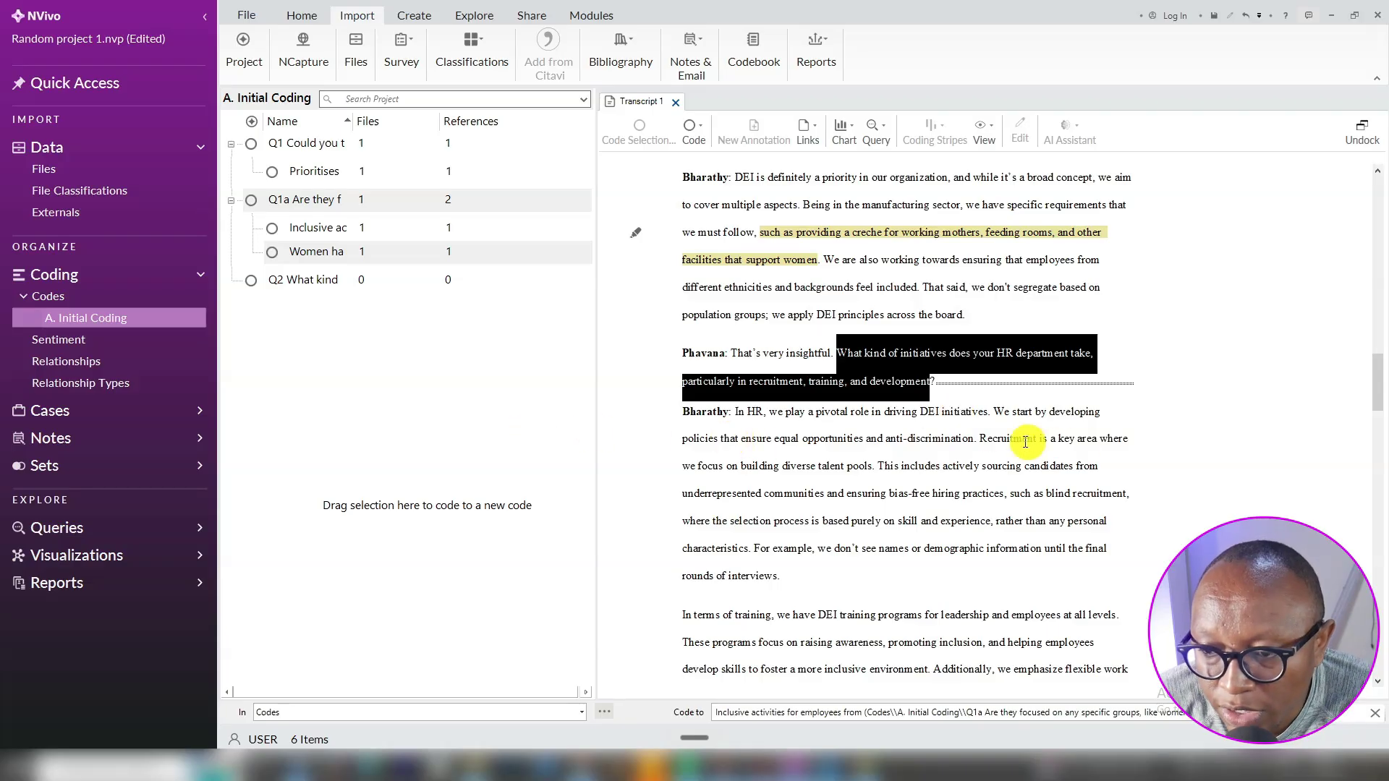
Code Bharathy's equal-opportunity policies sentence to a new dictated Q2 child code, then expand Q2
{"action": "left_click_drag", "start_coordinate": [975, 440], "coordinate": [996, 410]}
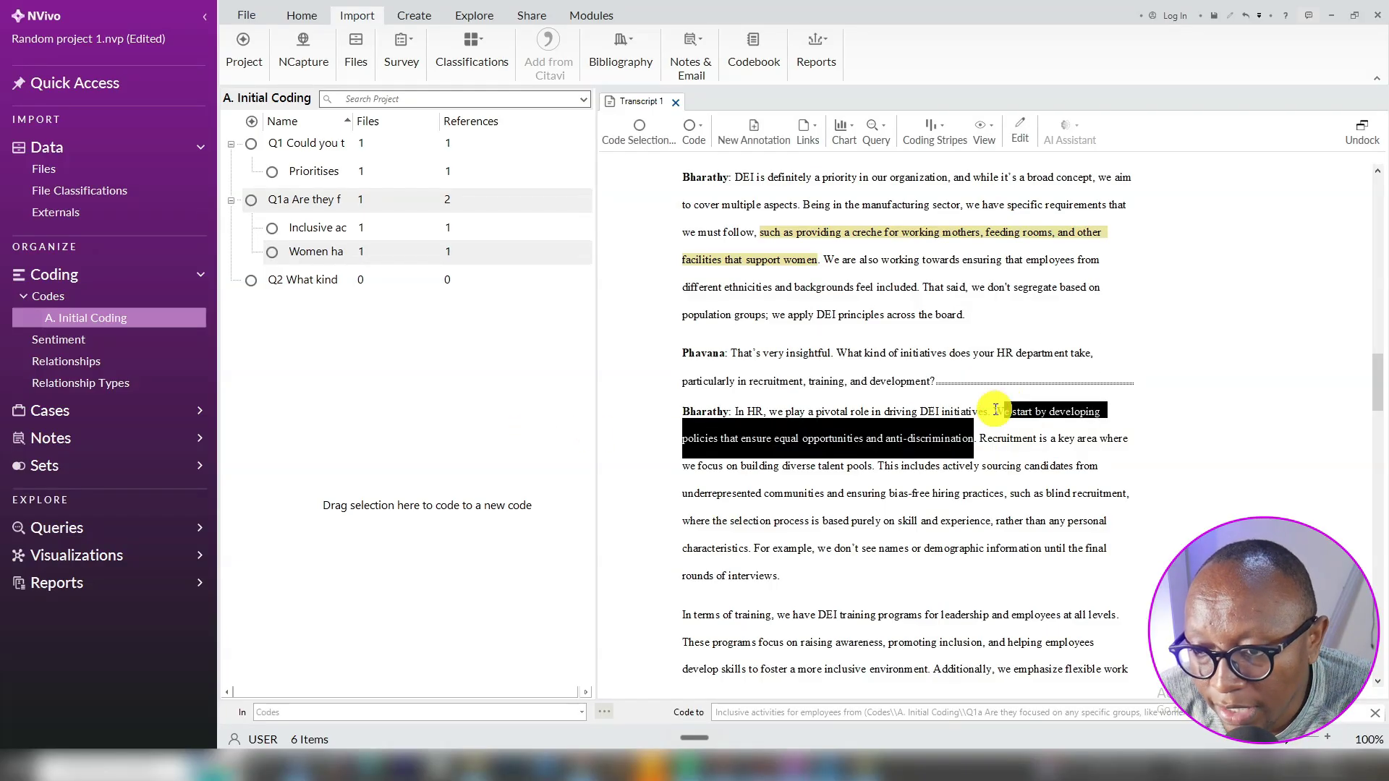
{"action": "right_click", "coordinate": [886, 437]}
{"action": "left_click", "coordinate": [913, 440]}
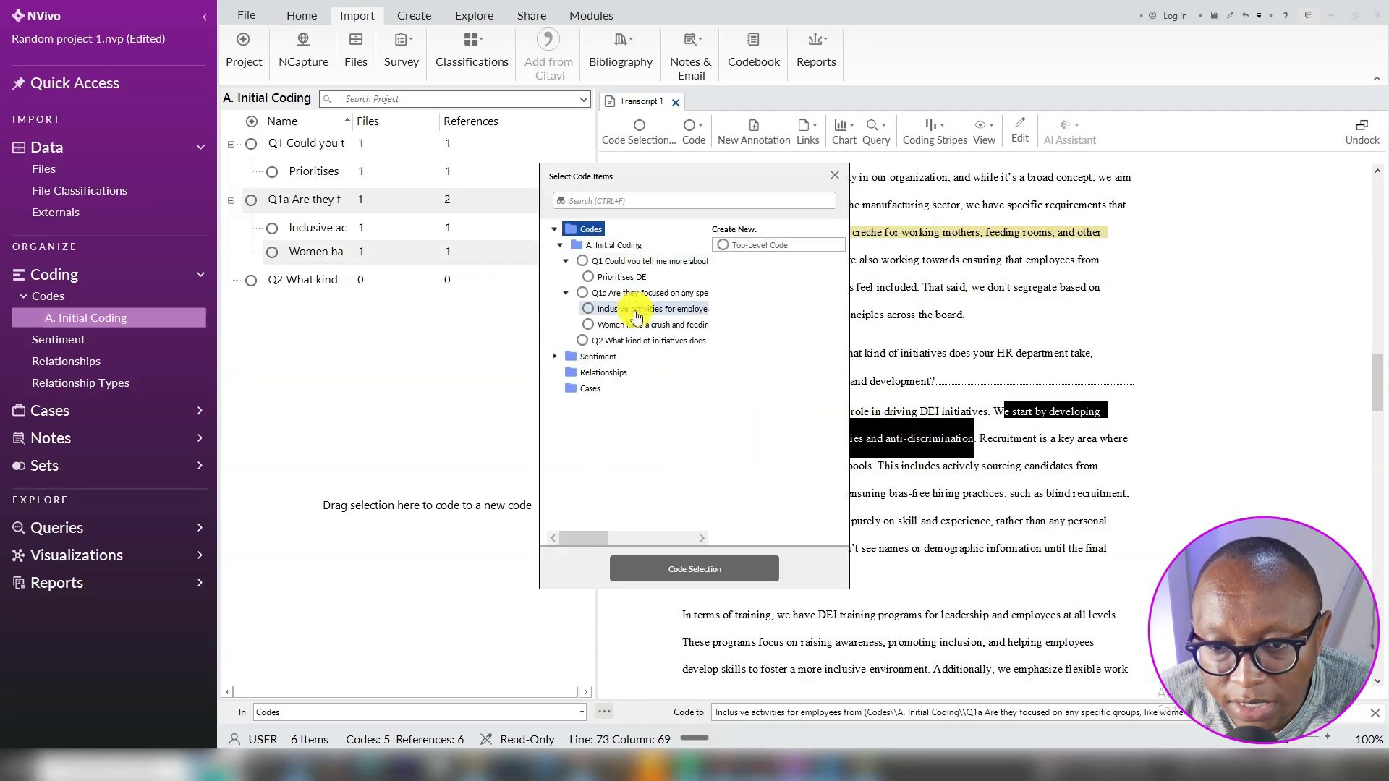
{"action": "left_click", "coordinate": [626, 340]}
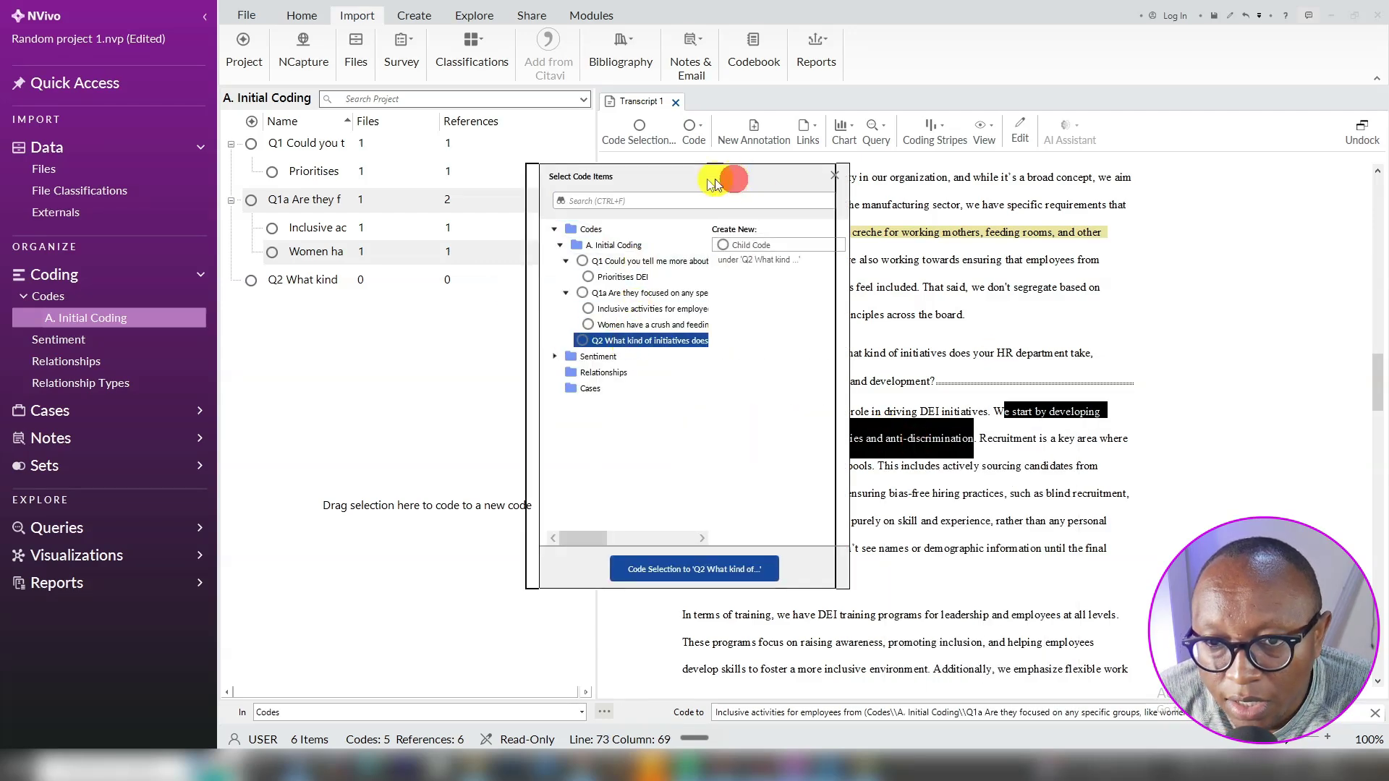
{"action": "left_click_drag", "start_coordinate": [722, 177], "coordinate": [466, 176]}
{"action": "left_click", "coordinate": [499, 247]}
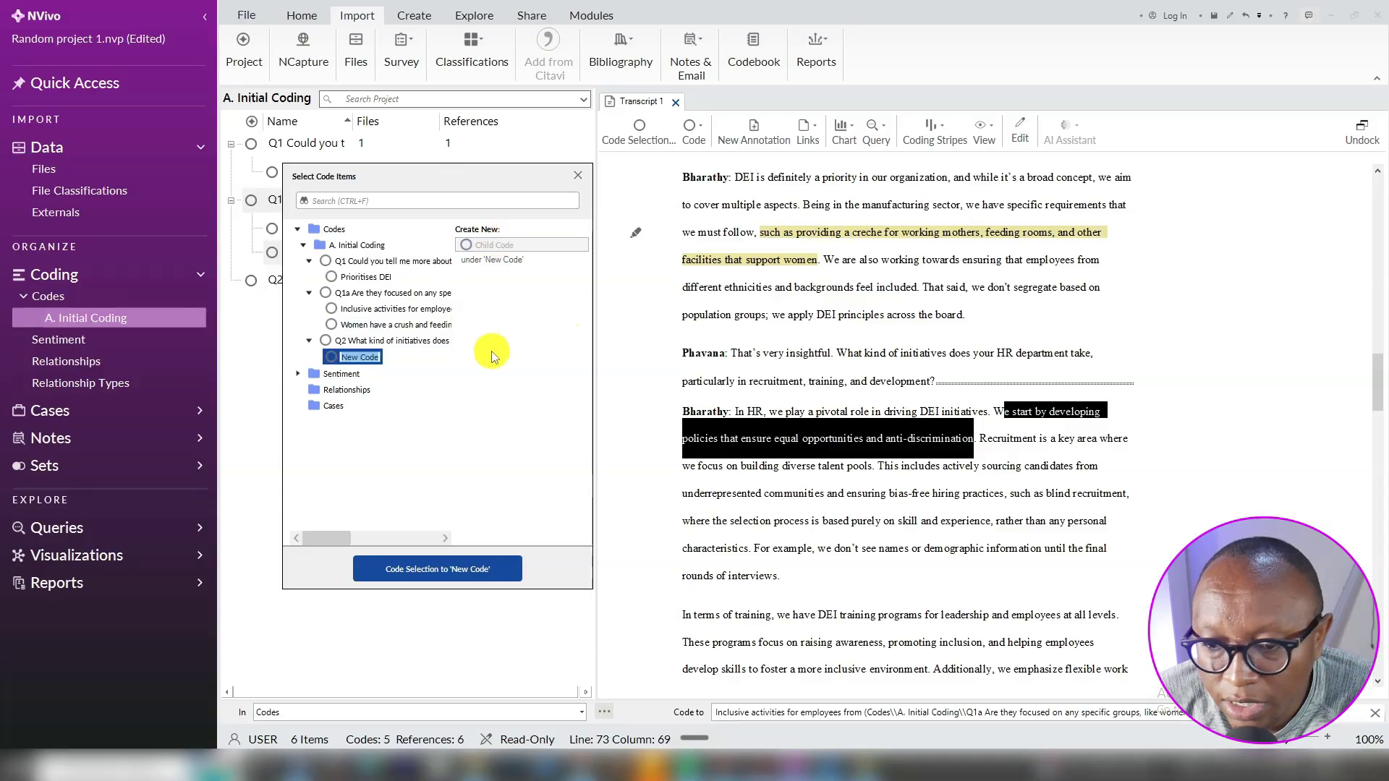
{"action": "key", "text": "Alt_R"}
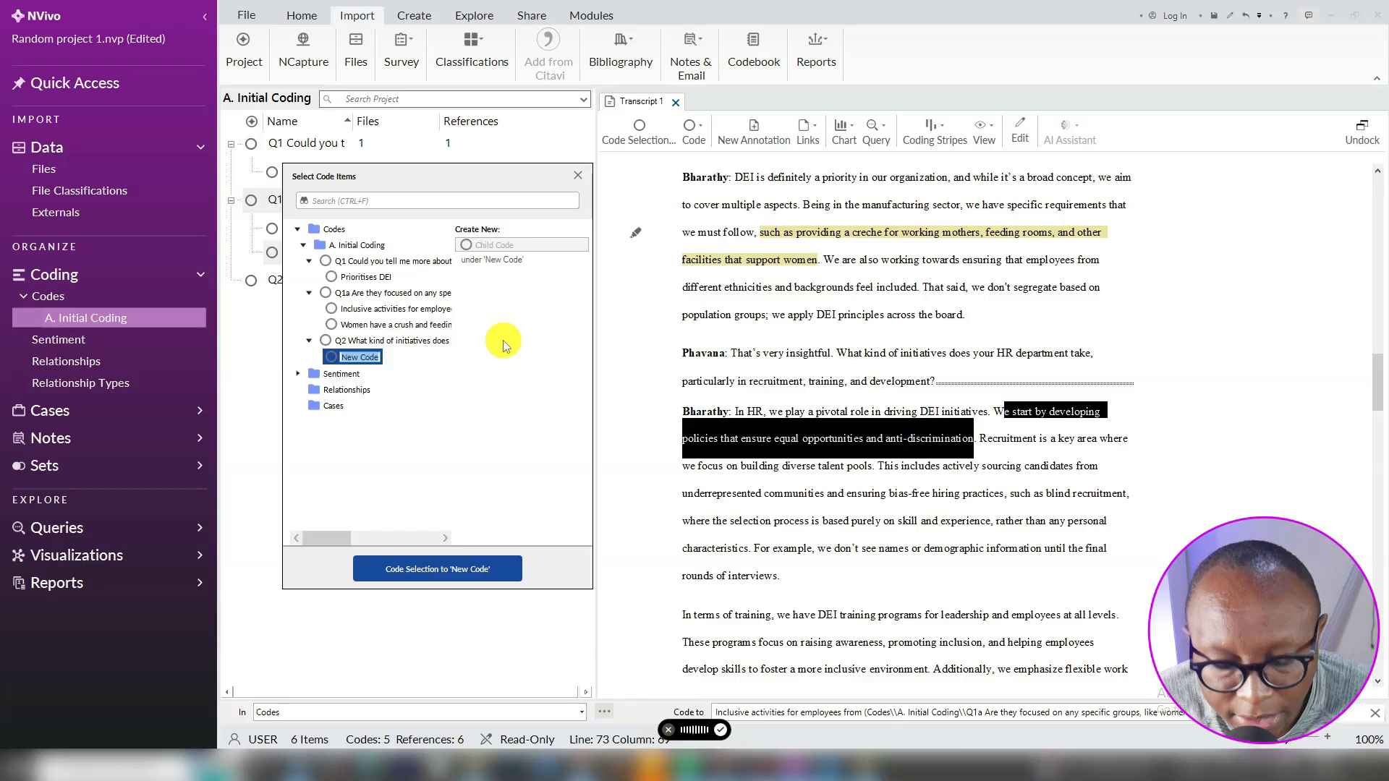
{"action": "key", "text": "ctrl+super"}
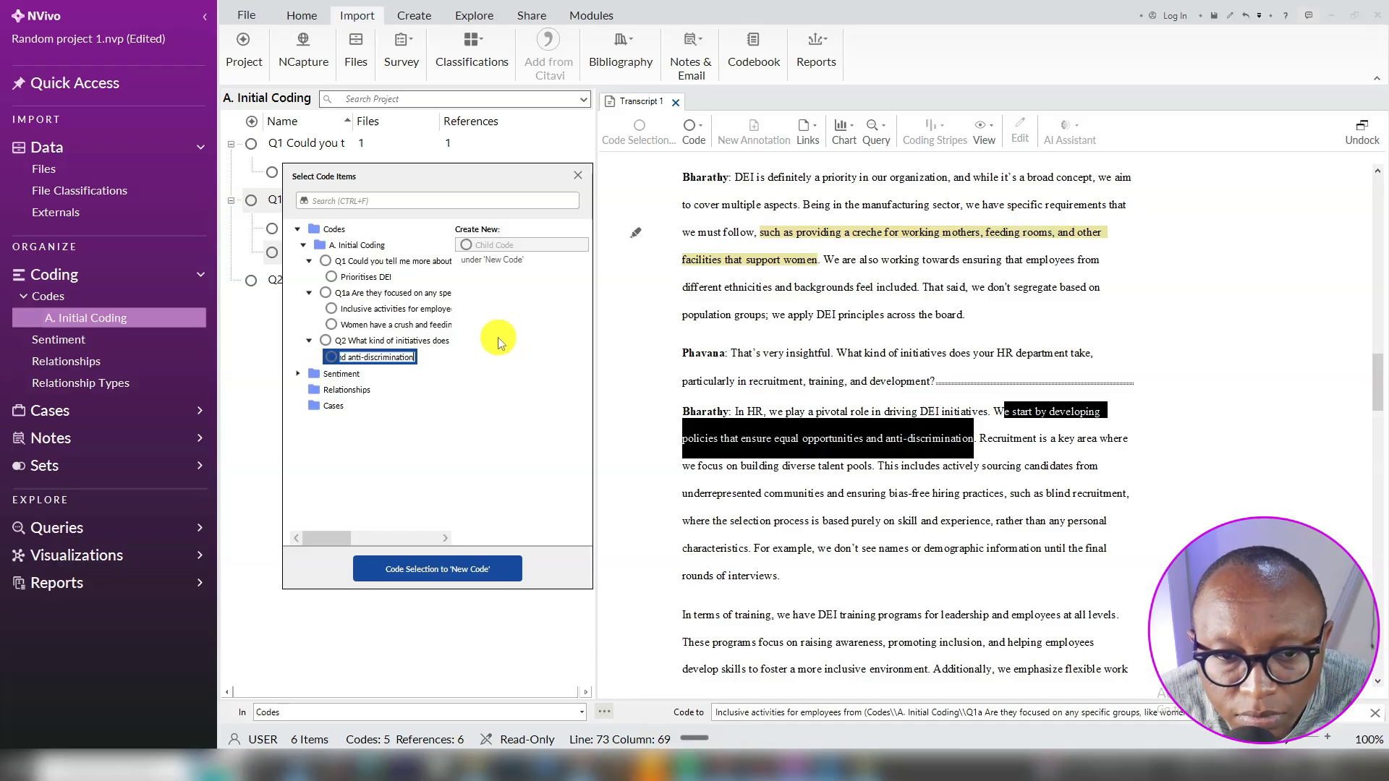
{"action": "left_click", "coordinate": [411, 567]}
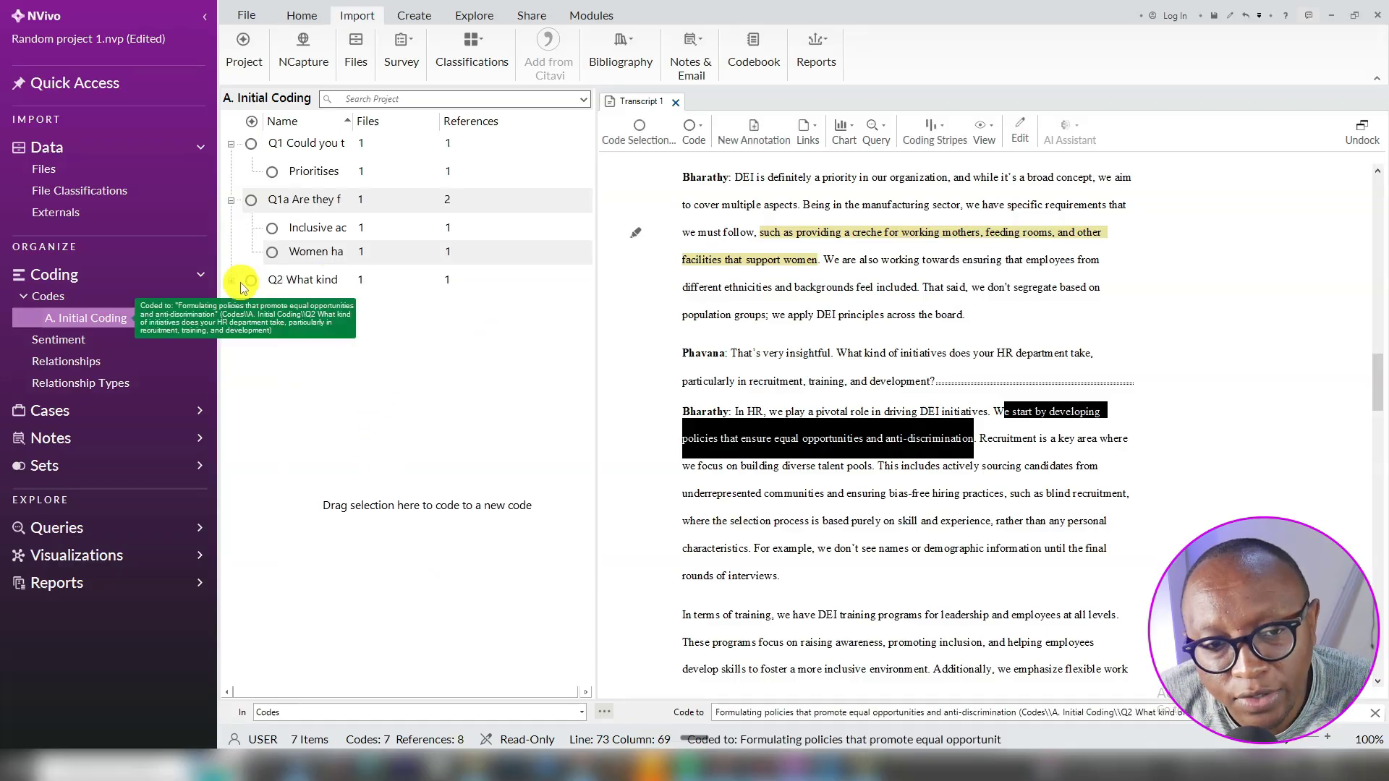
{"action": "left_click", "coordinate": [230, 286]}
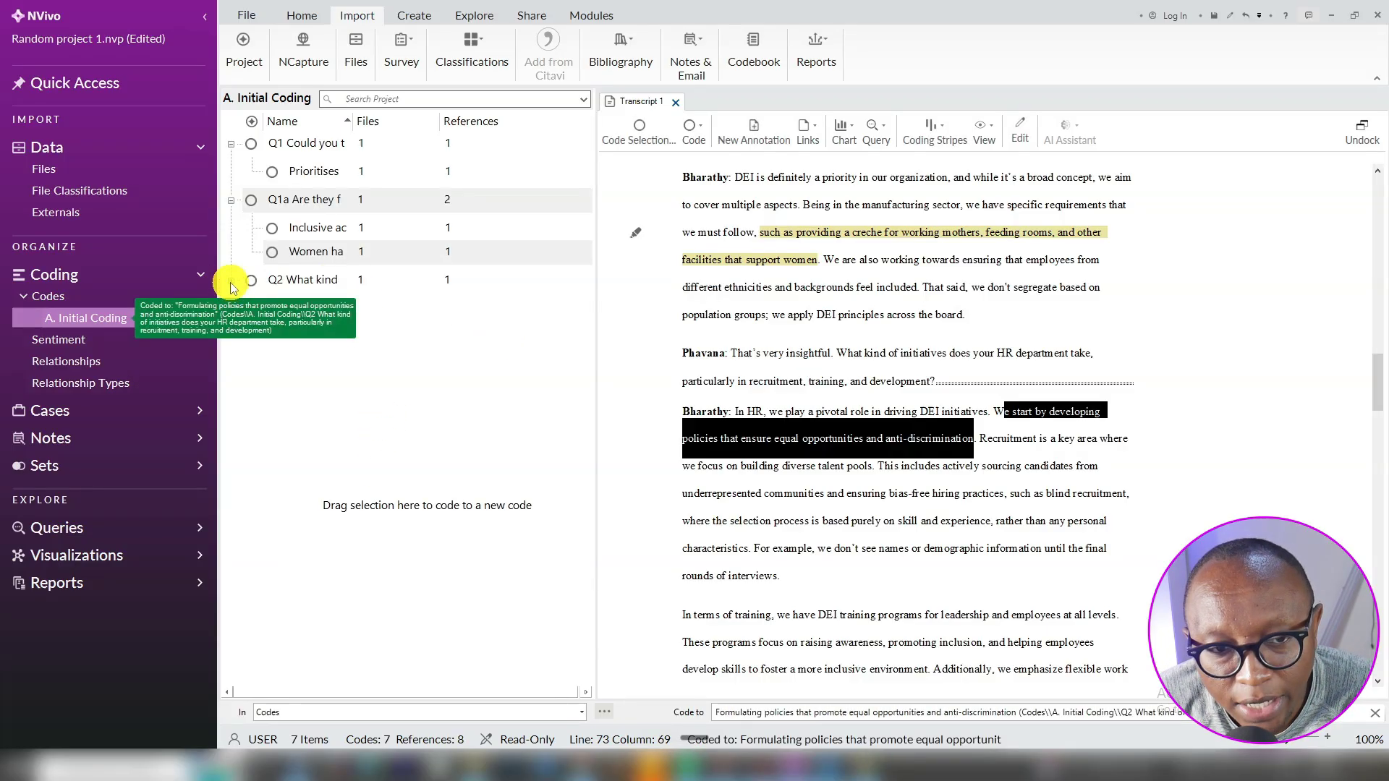
{"action": "left_click", "coordinate": [281, 290]}
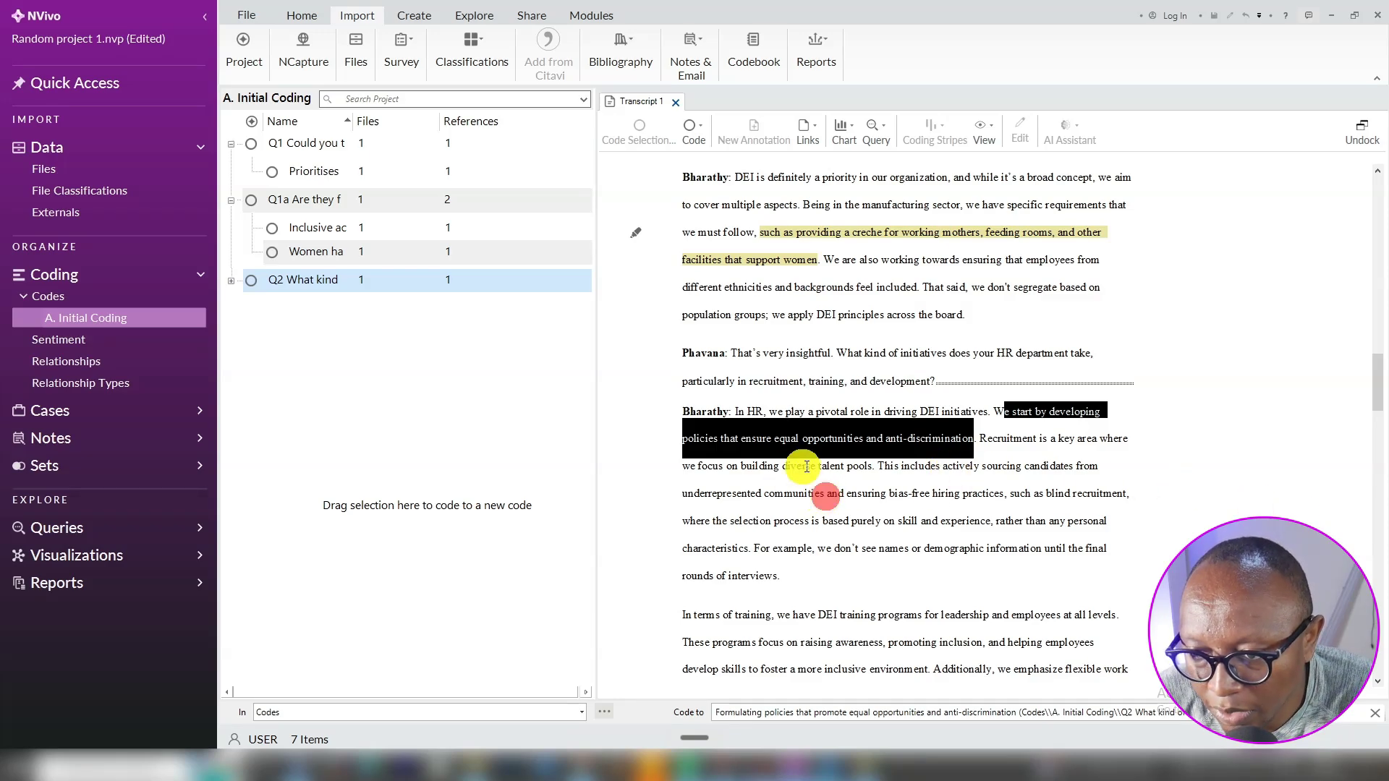
Code the diverse talent pools passage to new Q2 child 'Actively recruiting diverse talent pools'
{"action": "left_click_drag", "start_coordinate": [827, 495], "coordinate": [1003, 448]}
{"action": "right_click", "coordinate": [1003, 446]}
{"action": "left_click", "coordinate": [1042, 460]}
{"action": "left_click", "coordinate": [415, 356]}
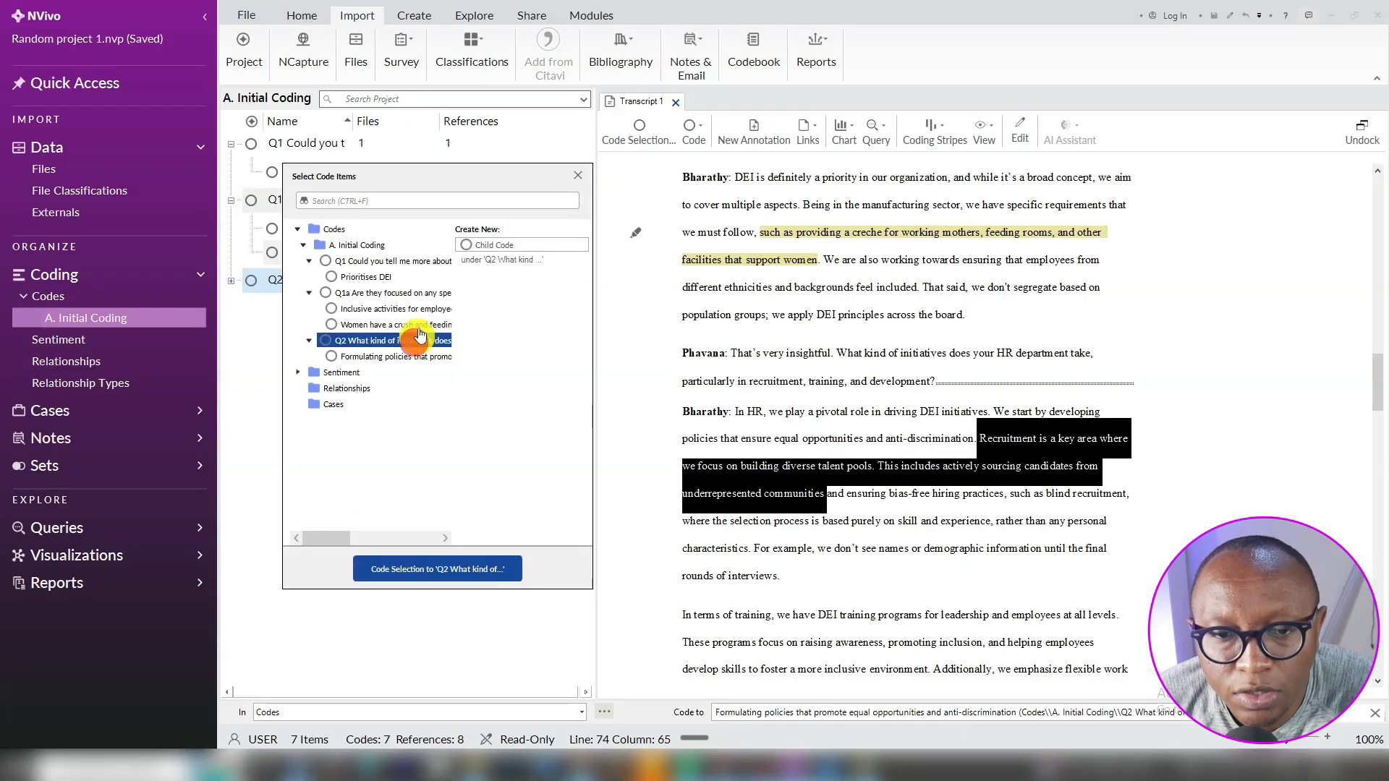
{"action": "left_click", "coordinate": [466, 244]}
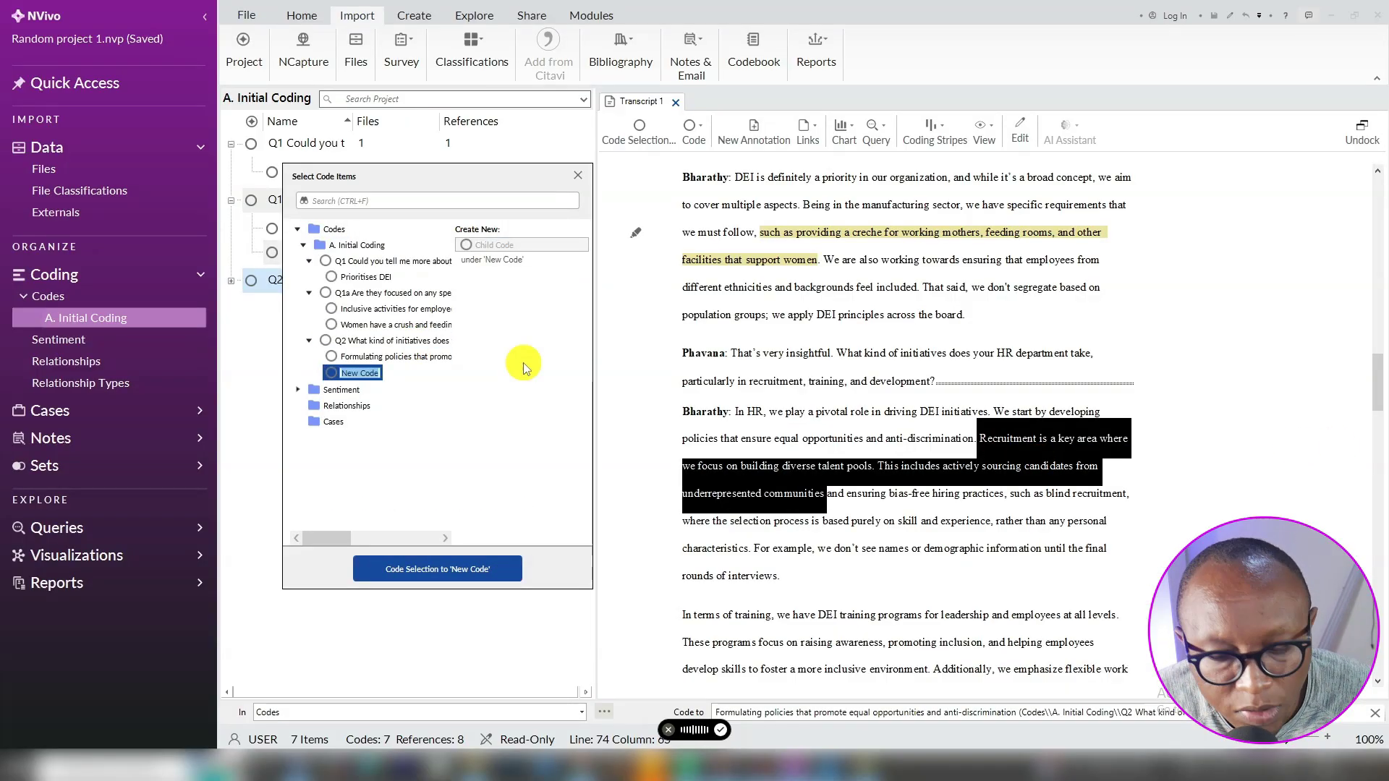
{"action": "key", "text": "ctrl+v"}
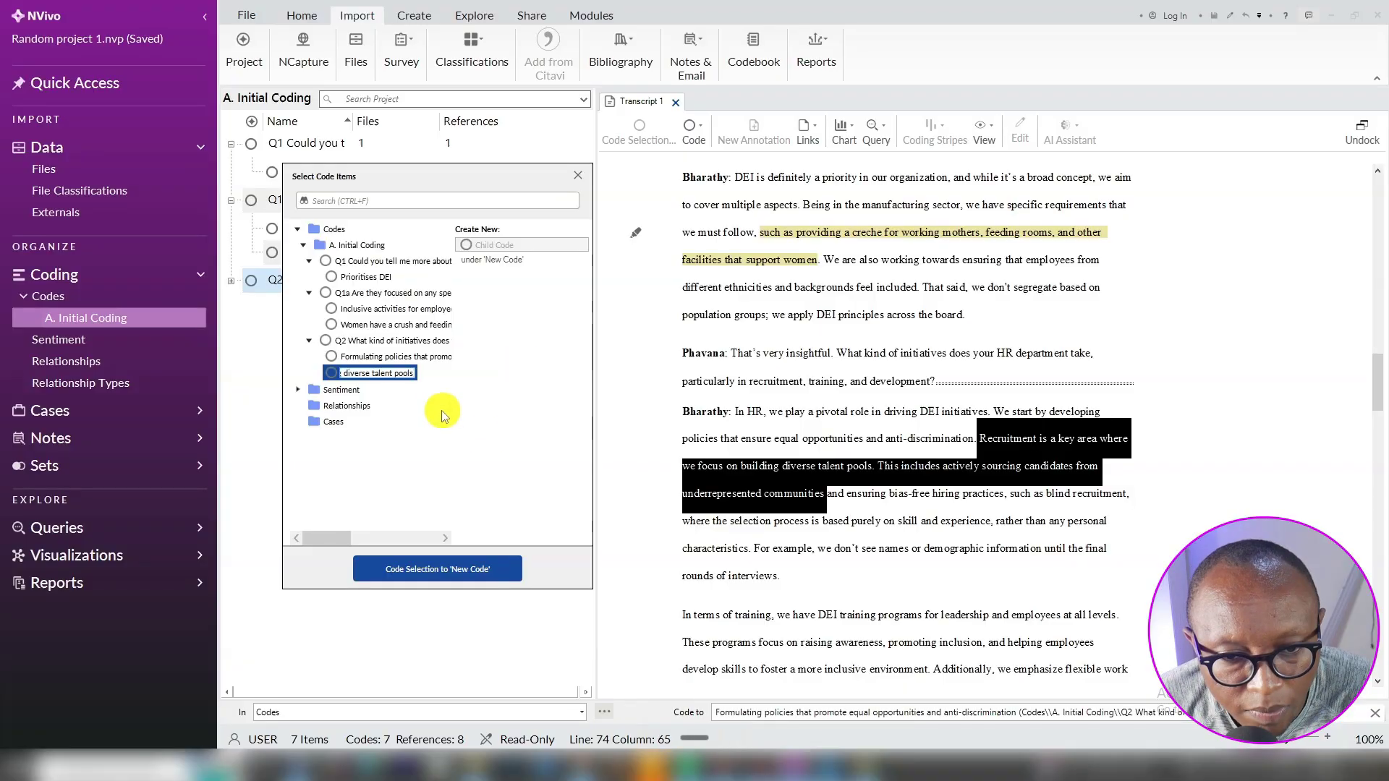
{"action": "left_click", "coordinate": [445, 569]}
Code the next passage to new Q2 child 'Adopting bias-free hiring practises'
{"action": "left_click_drag", "start_coordinate": [827, 495], "coordinate": [993, 532]}
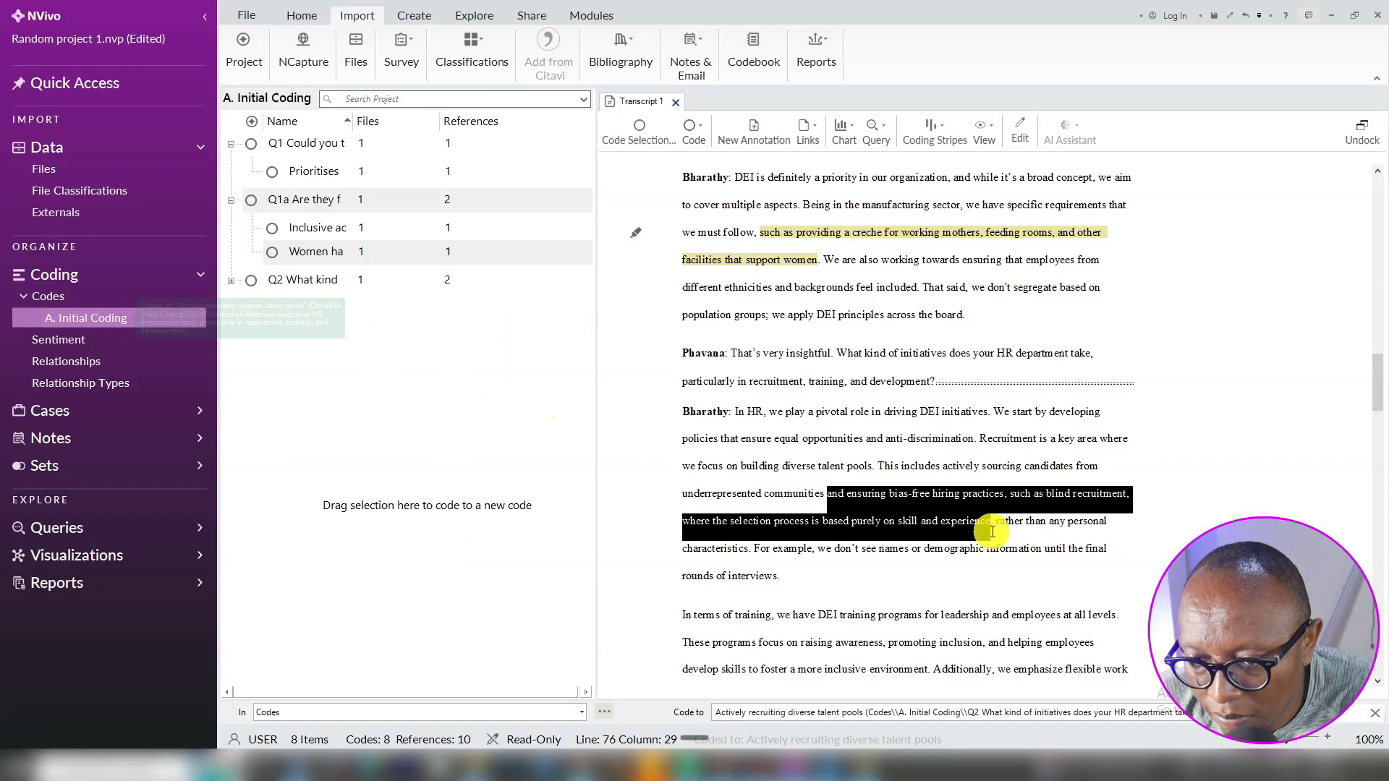
{"action": "right_click", "coordinate": [992, 532]}
{"action": "left_click", "coordinate": [970, 232]}
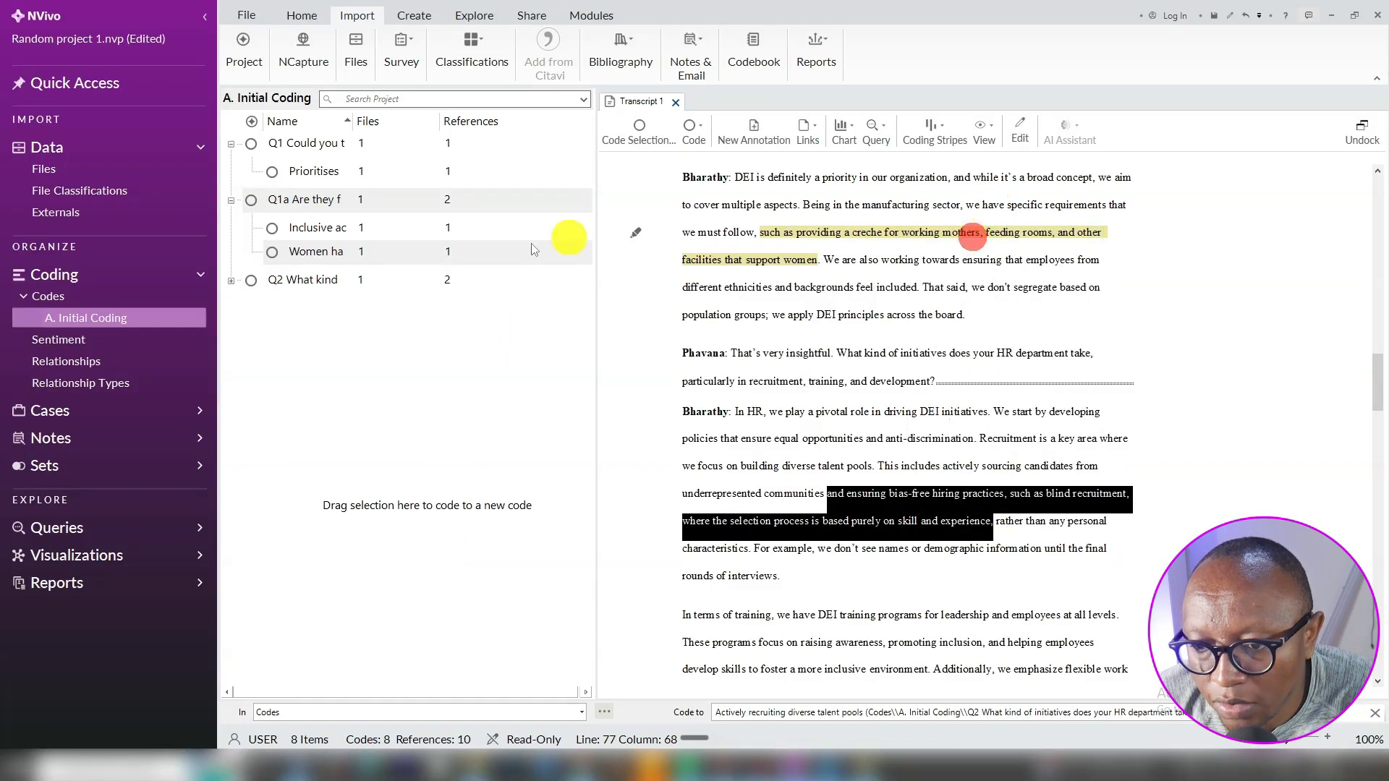
{"action": "left_click", "coordinate": [356, 341]}
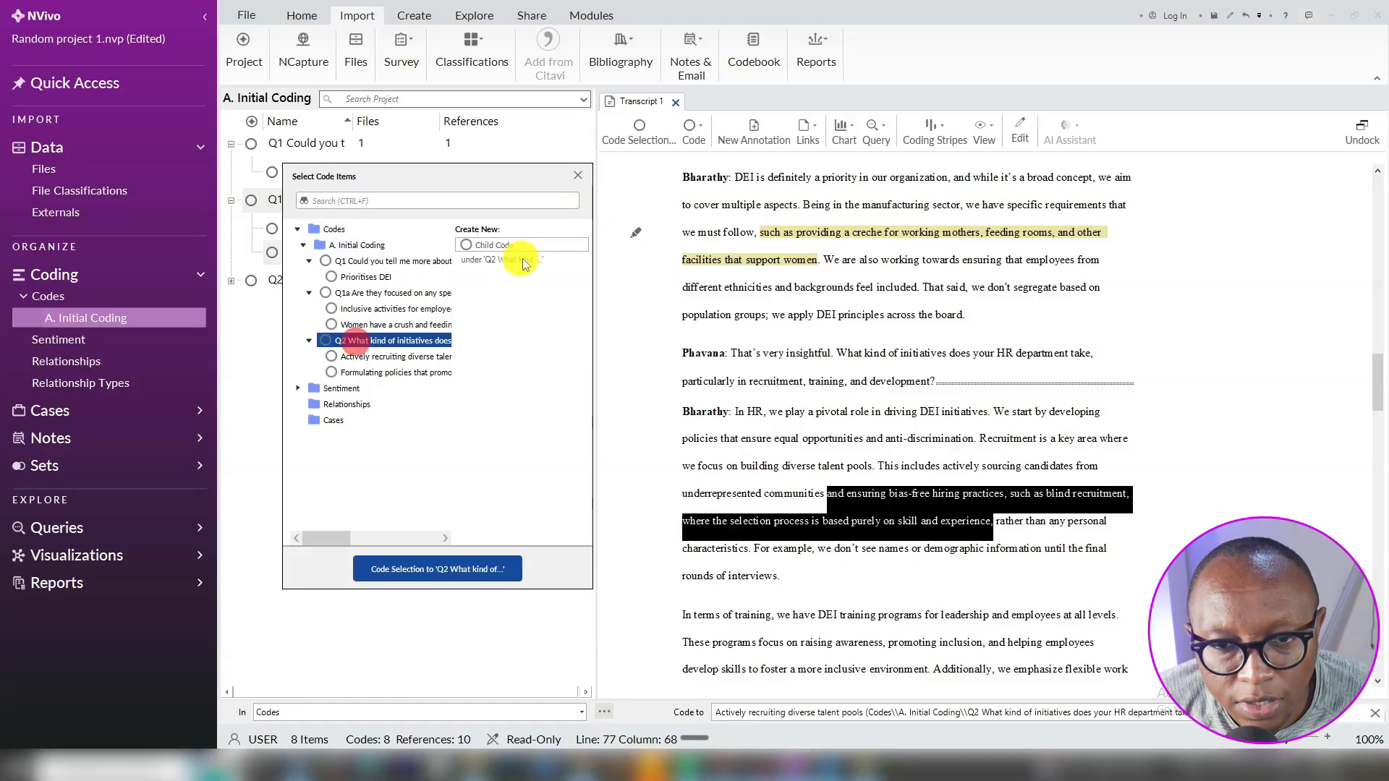
{"action": "left_click", "coordinate": [502, 245]}
{"action": "key", "text": "ctrl+super+space"}
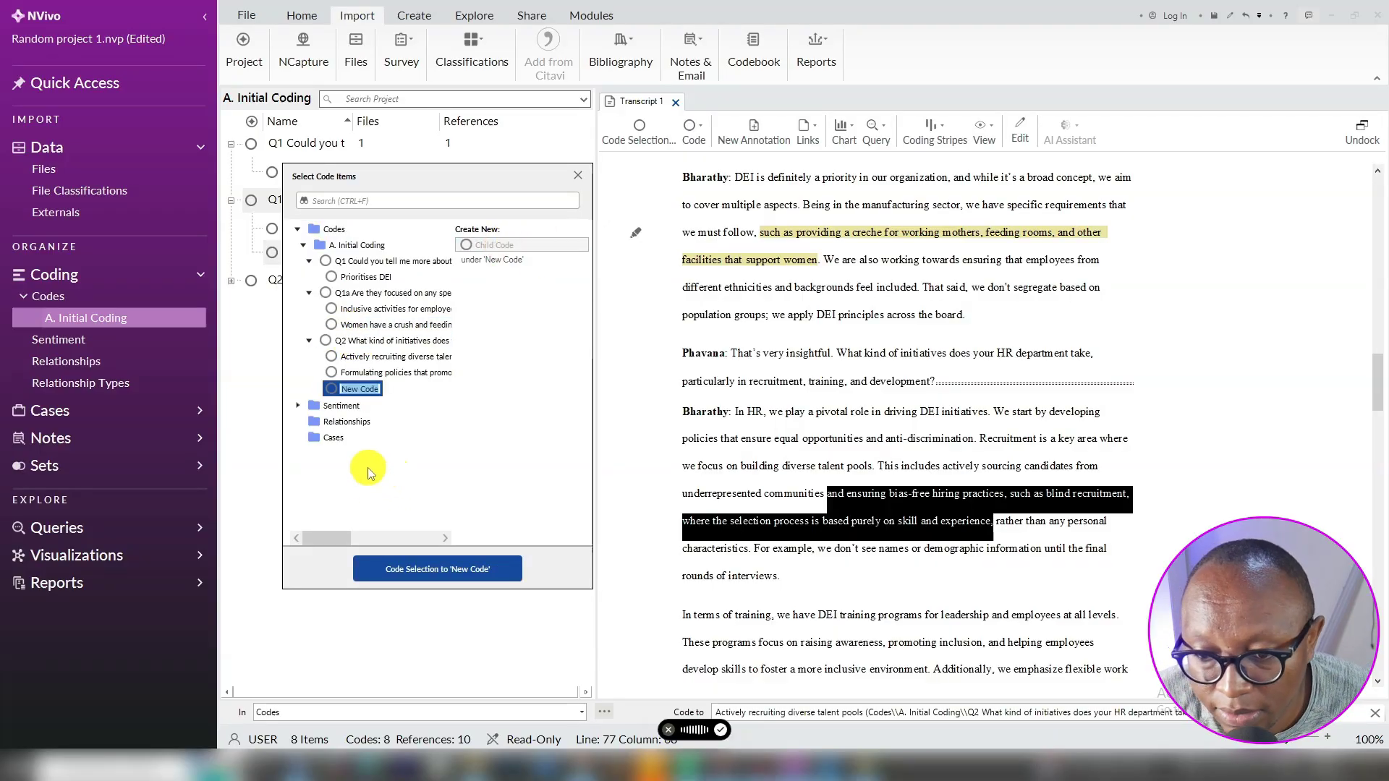
{"action": "type", "text": "Adopting bias-free hiring practises"}
{"action": "left_click", "coordinate": [417, 562]}
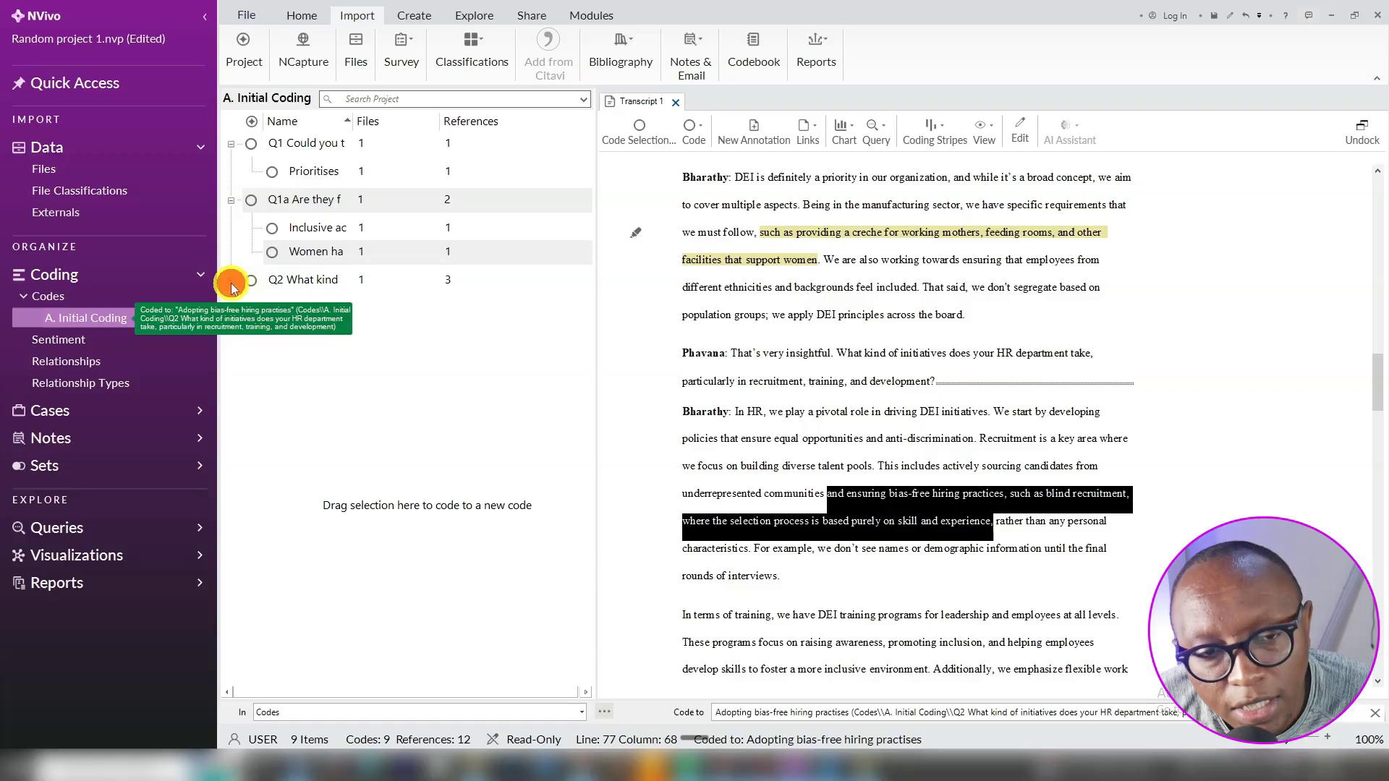
{"action": "left_click", "coordinate": [235, 282]}
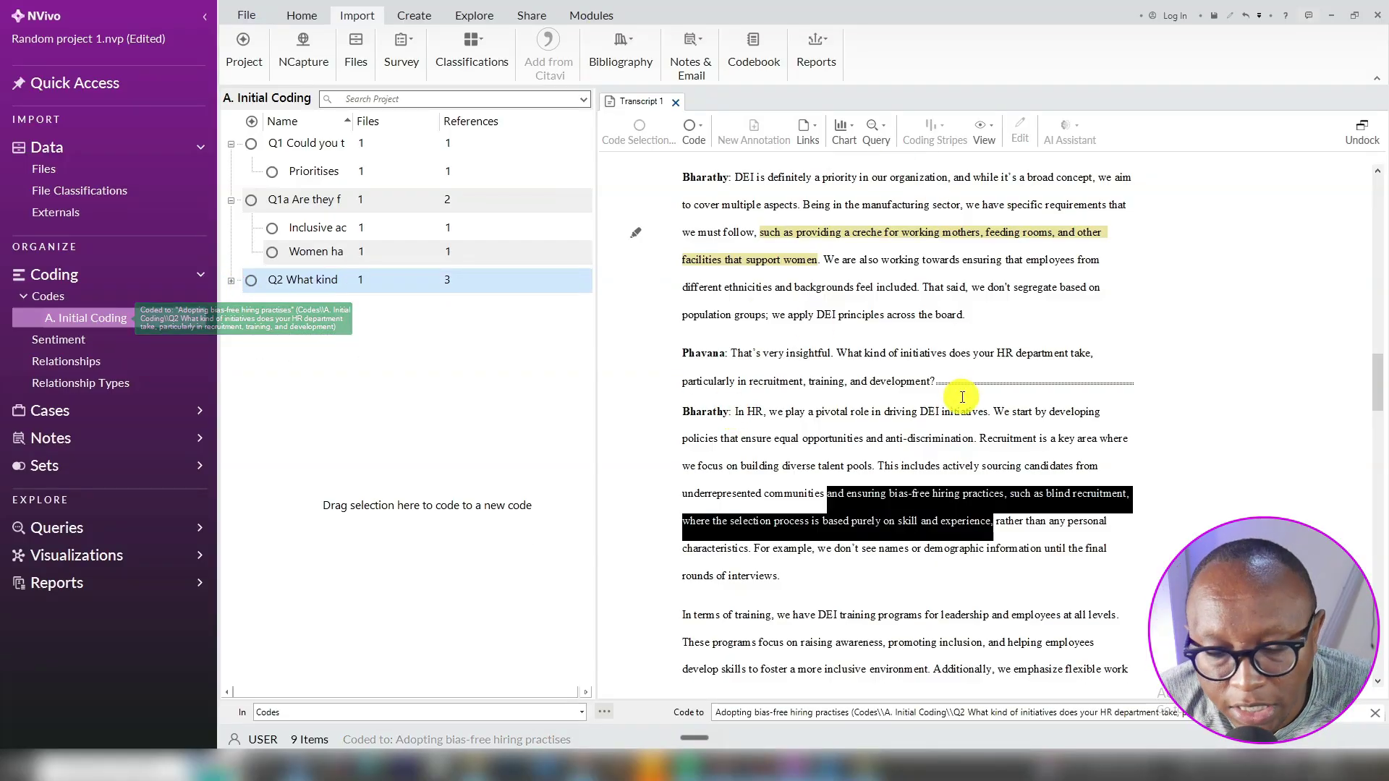
Switch to the project Files list and open Transcript 2
{"action": "scroll", "coordinate": [1154, 362], "scroll_direction": "down", "scroll_amount": 12}
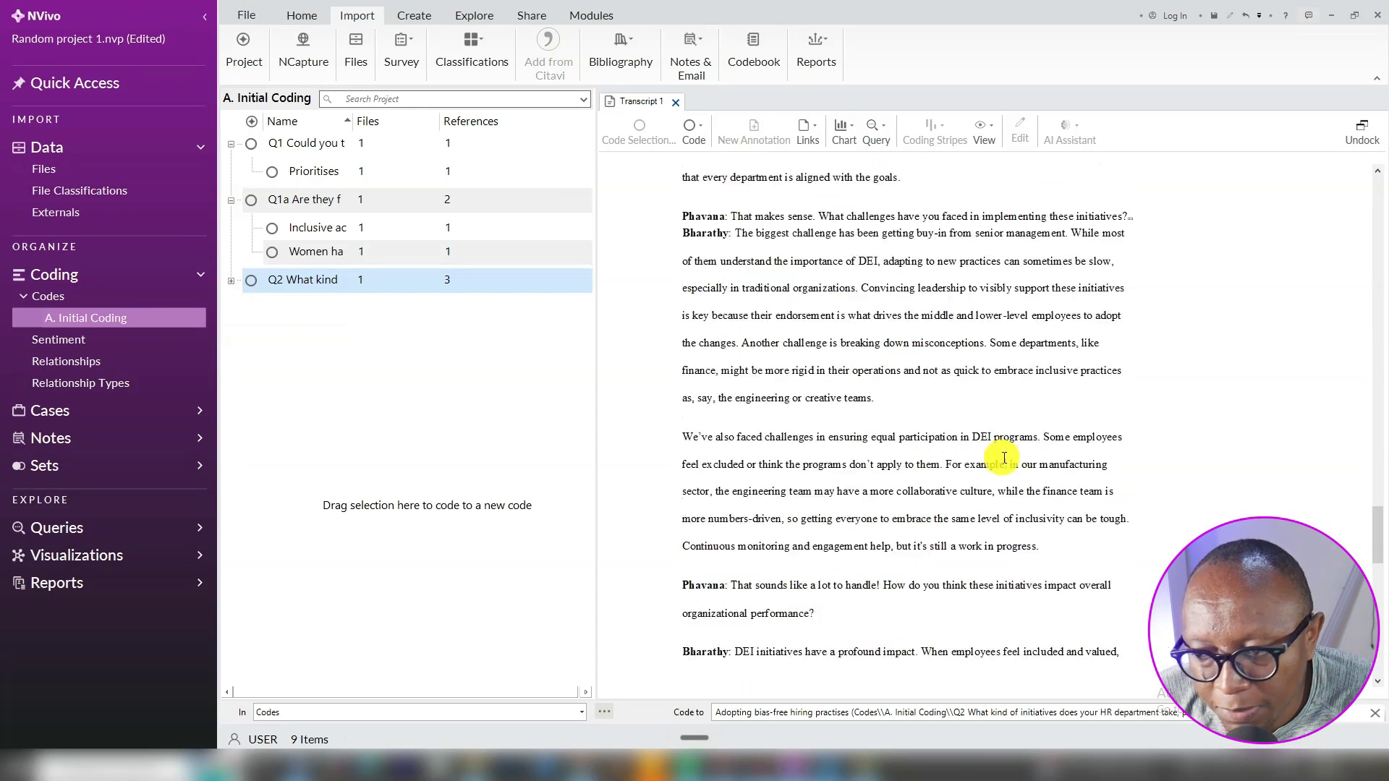
{"action": "left_click", "coordinate": [65, 171]}
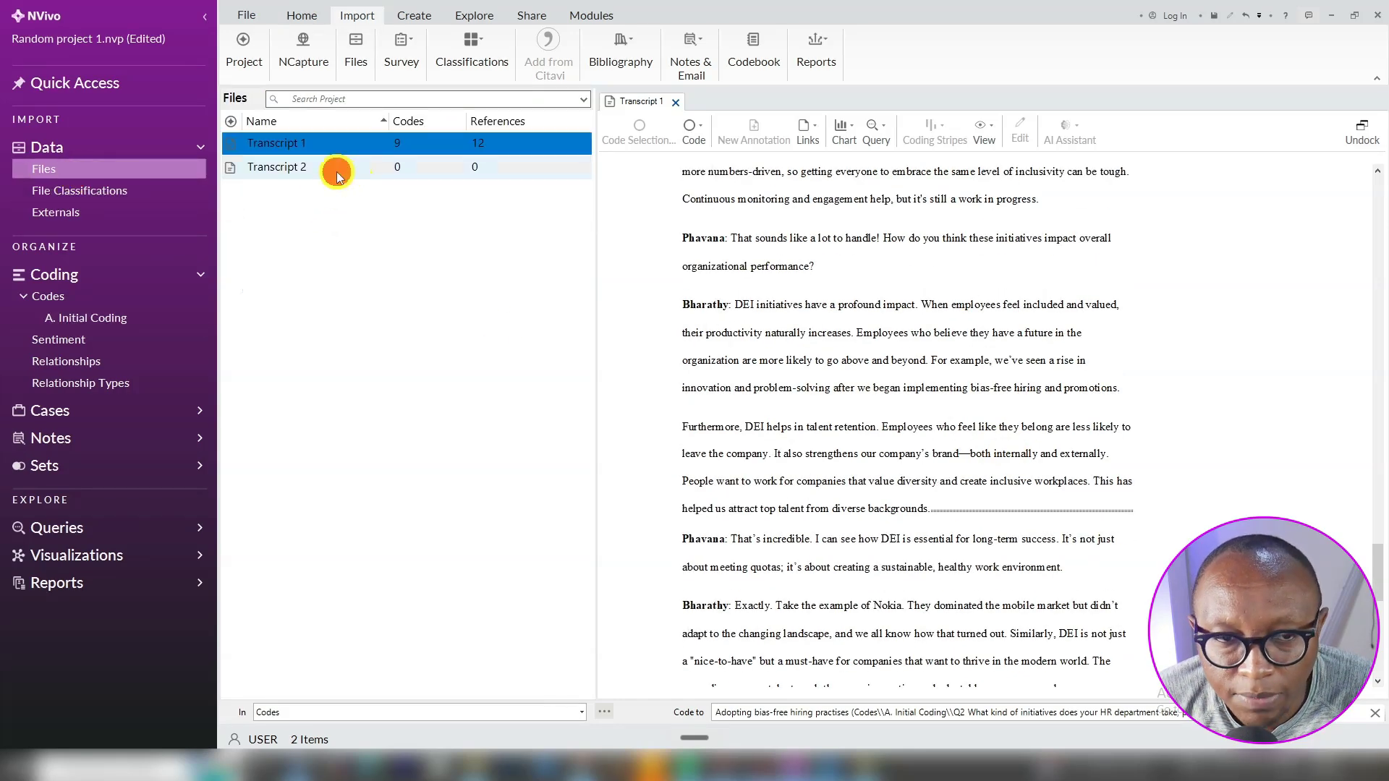
{"action": "left_click", "coordinate": [336, 172]}
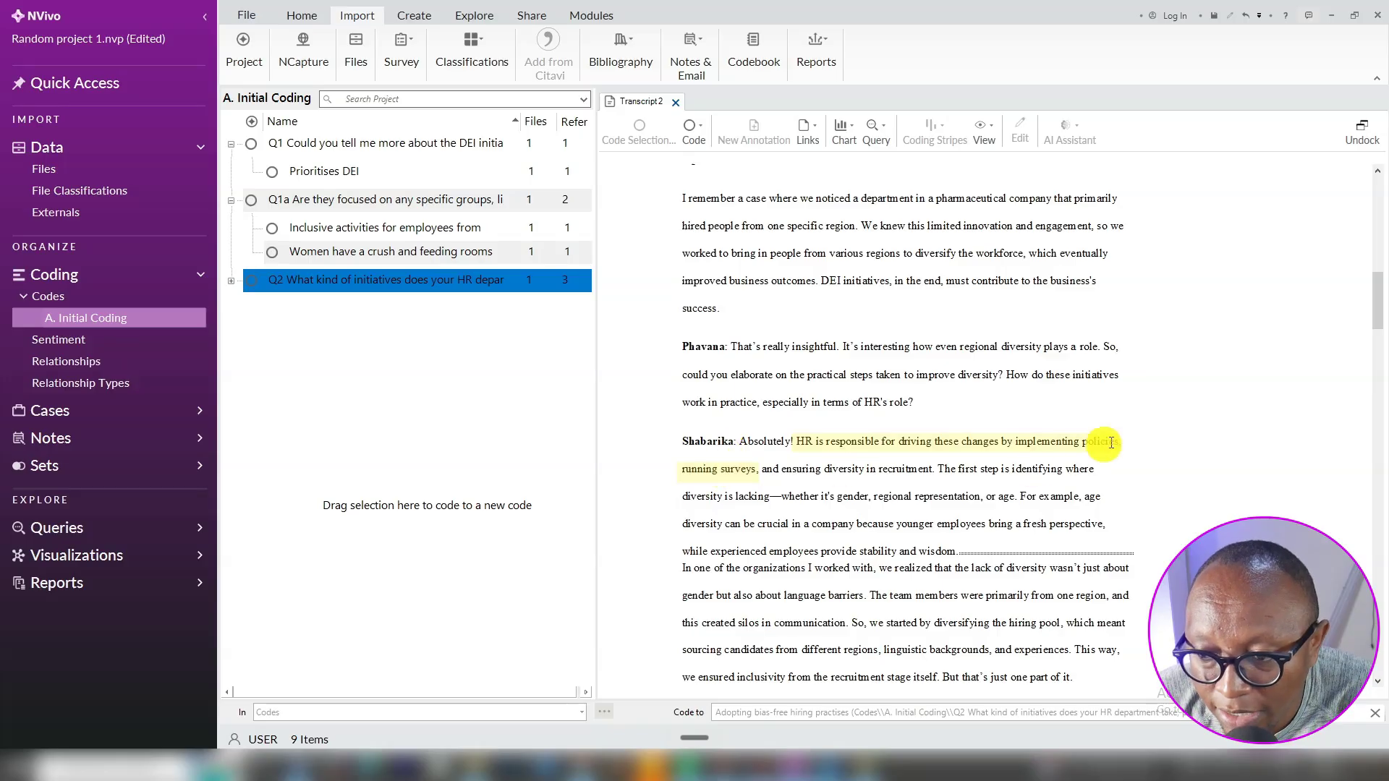
Code the words 'implementing policies,' by dragging them onto Q2's Formulating policies child code
{"action": "left_click", "coordinate": [1149, 440]}
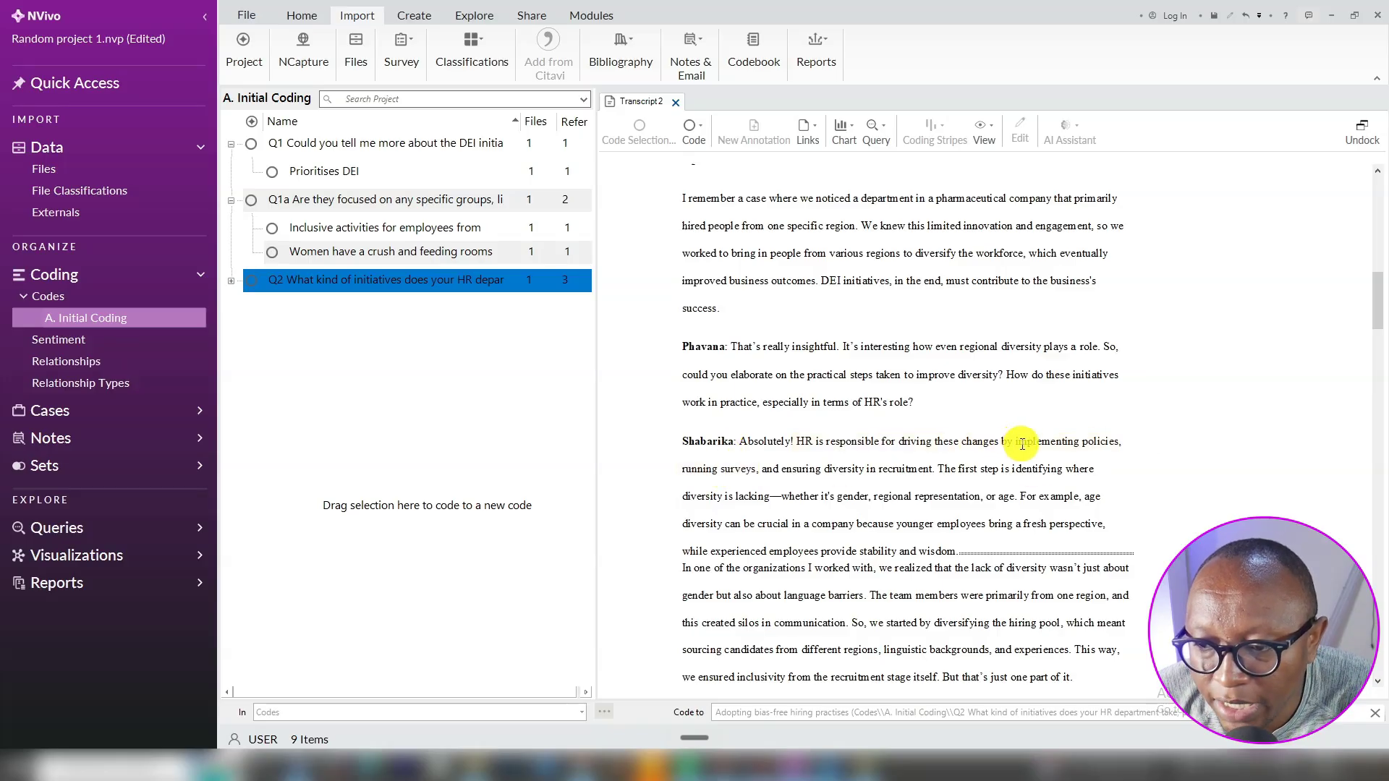
{"action": "left_click_drag", "start_coordinate": [1014, 443], "coordinate": [1126, 448]}
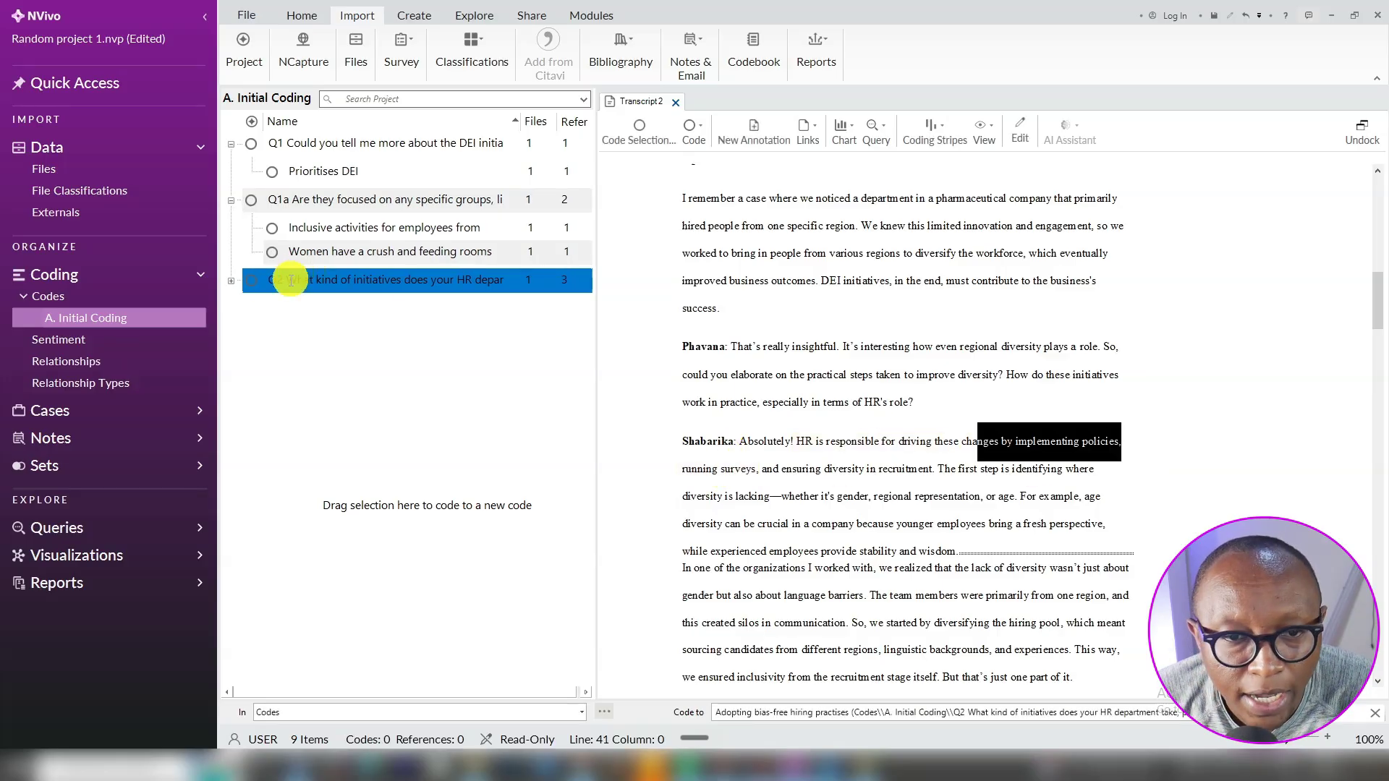
{"action": "left_click", "coordinate": [229, 282]}
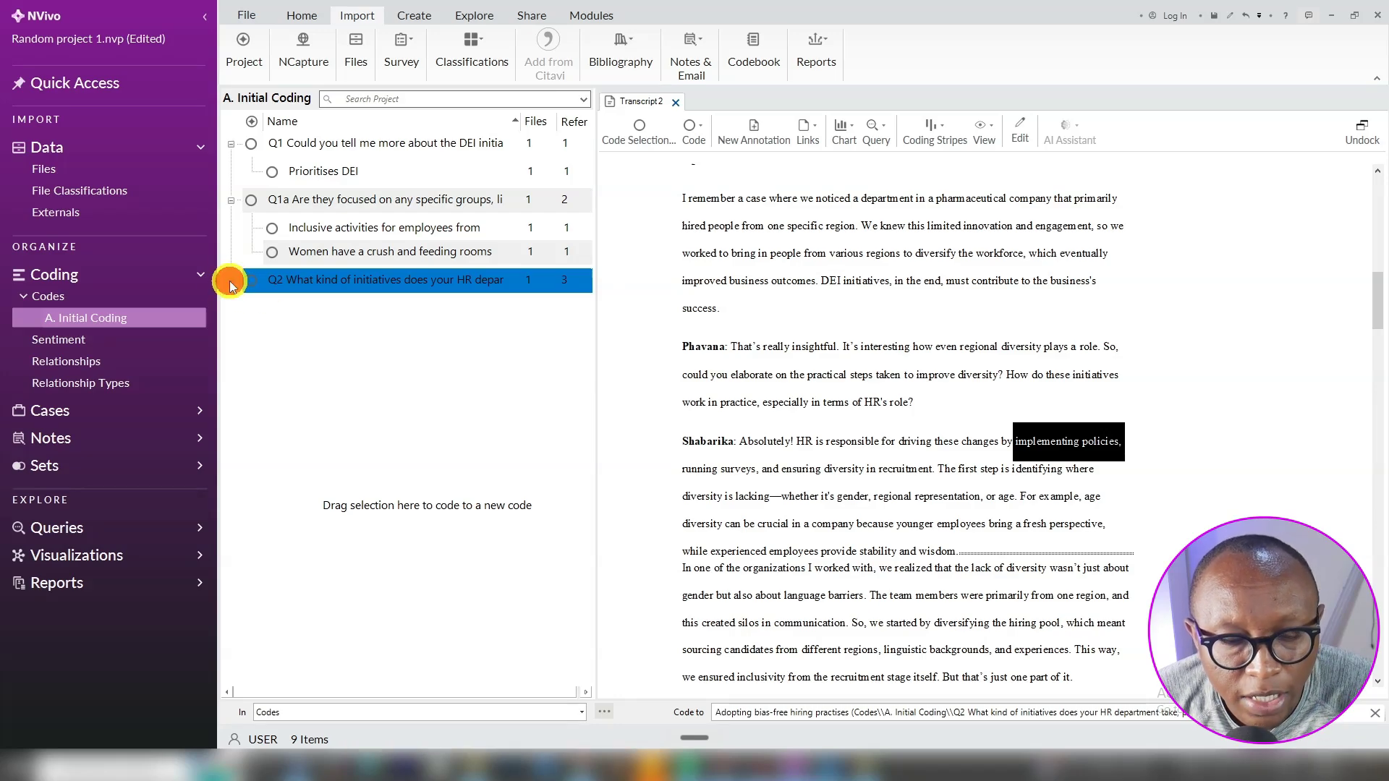
{"action": "left_click", "coordinate": [231, 282]}
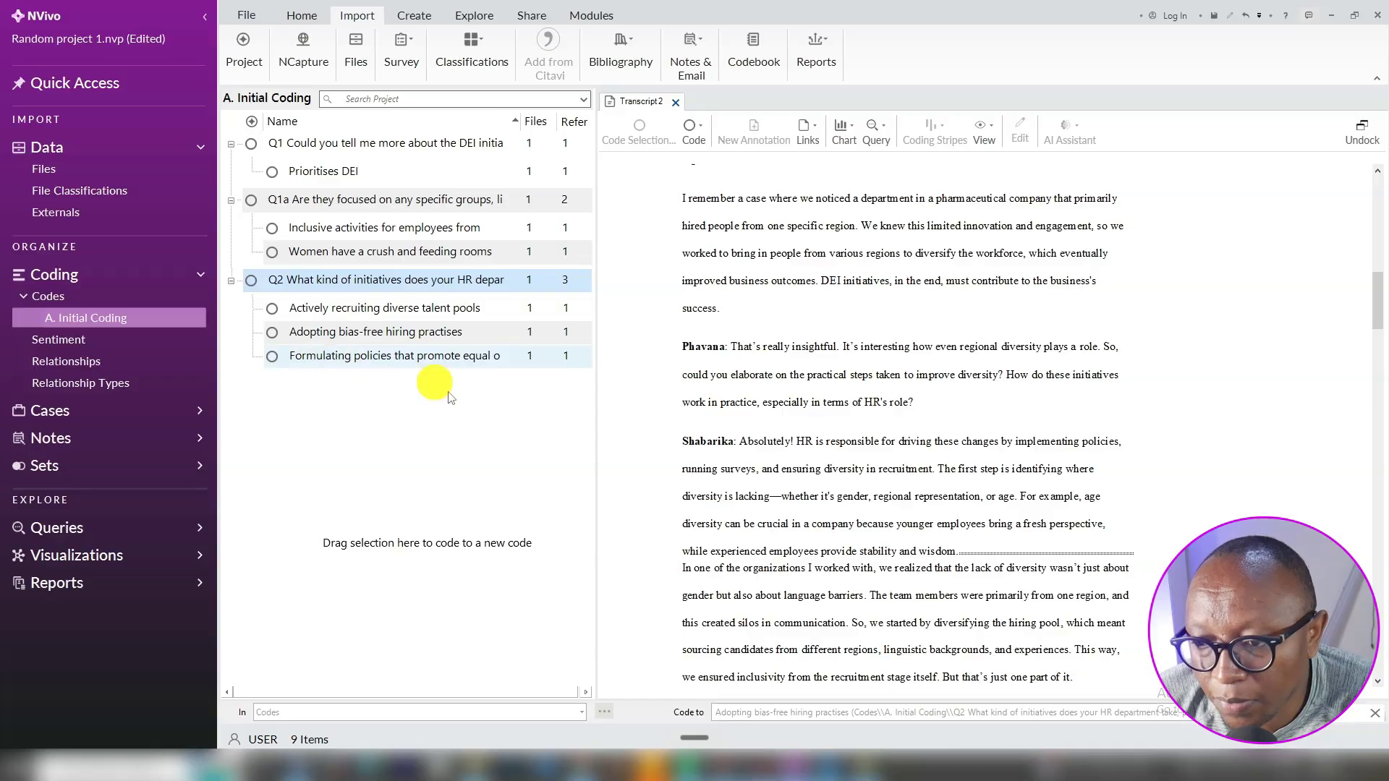
{"action": "mouse_move", "coordinate": [1139, 444]}
{"action": "left_mouse_down"}
{"action": "mouse_move", "coordinate": [895, 443]}
{"action": "mouse_move", "coordinate": [1009, 443]}
{"action": "left_mouse_up"}
{"action": "left_click", "coordinate": [425, 337]}
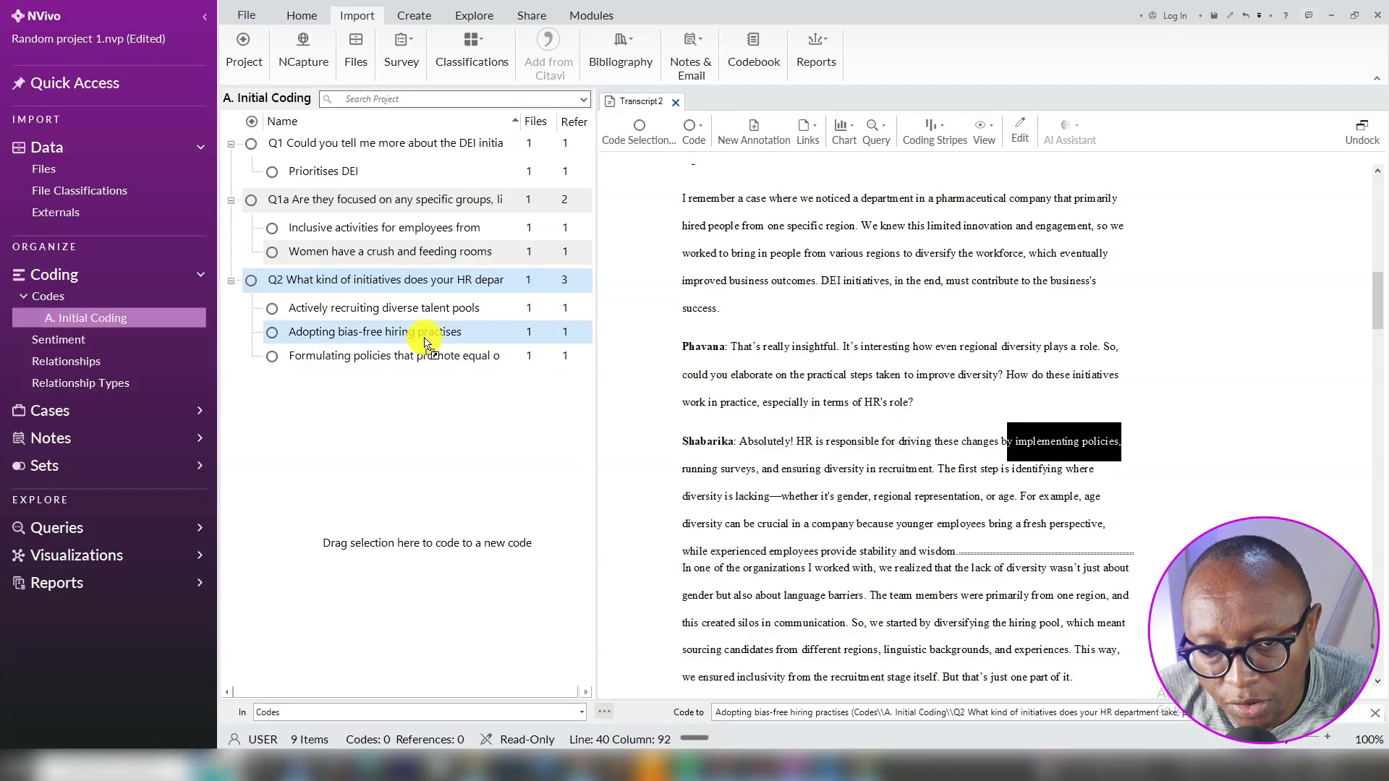
{"action": "left_click_drag", "start_coordinate": [426, 344], "coordinate": [420, 360]}
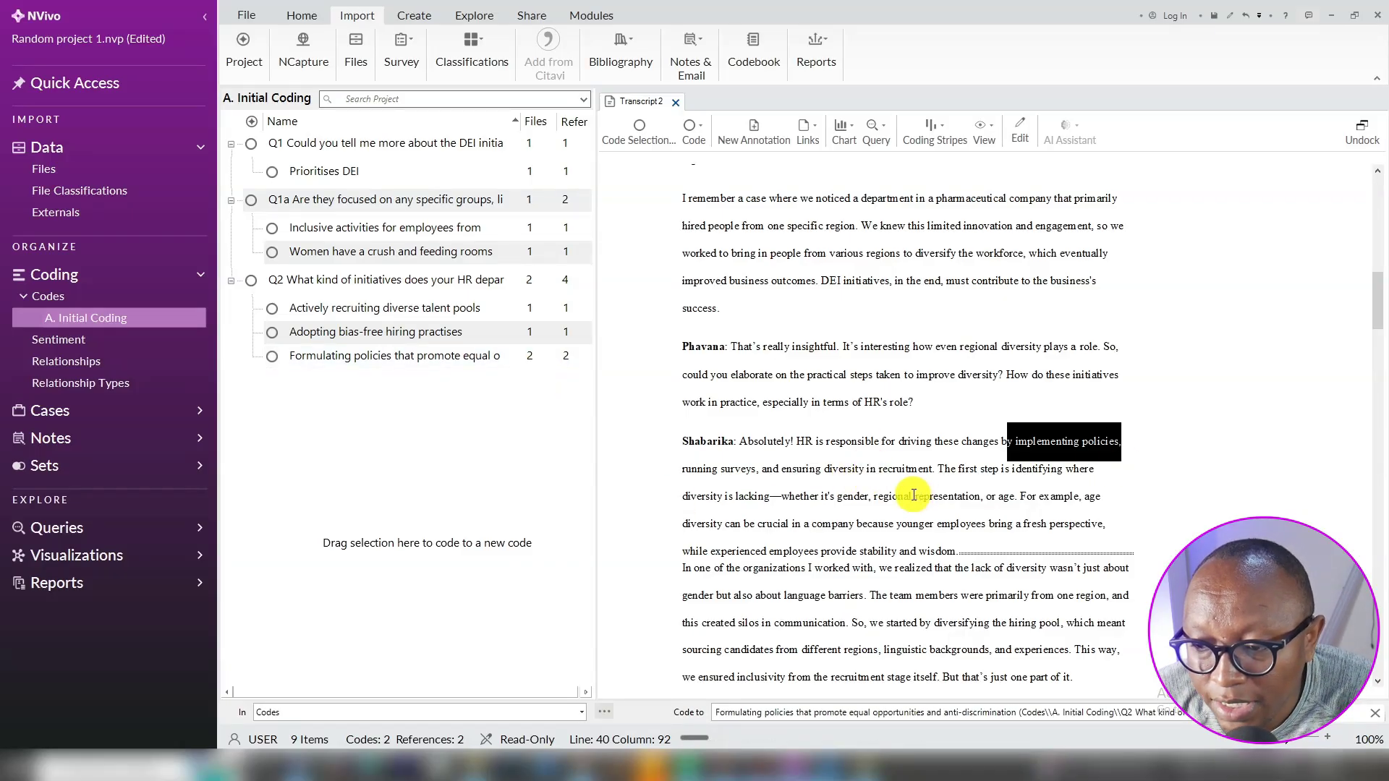
Code the diversity-gaps passage to new Q2 child 'Examining organisational areas lacking in diversity'
{"action": "left_click_drag", "start_coordinate": [942, 468], "coordinate": [981, 497]}
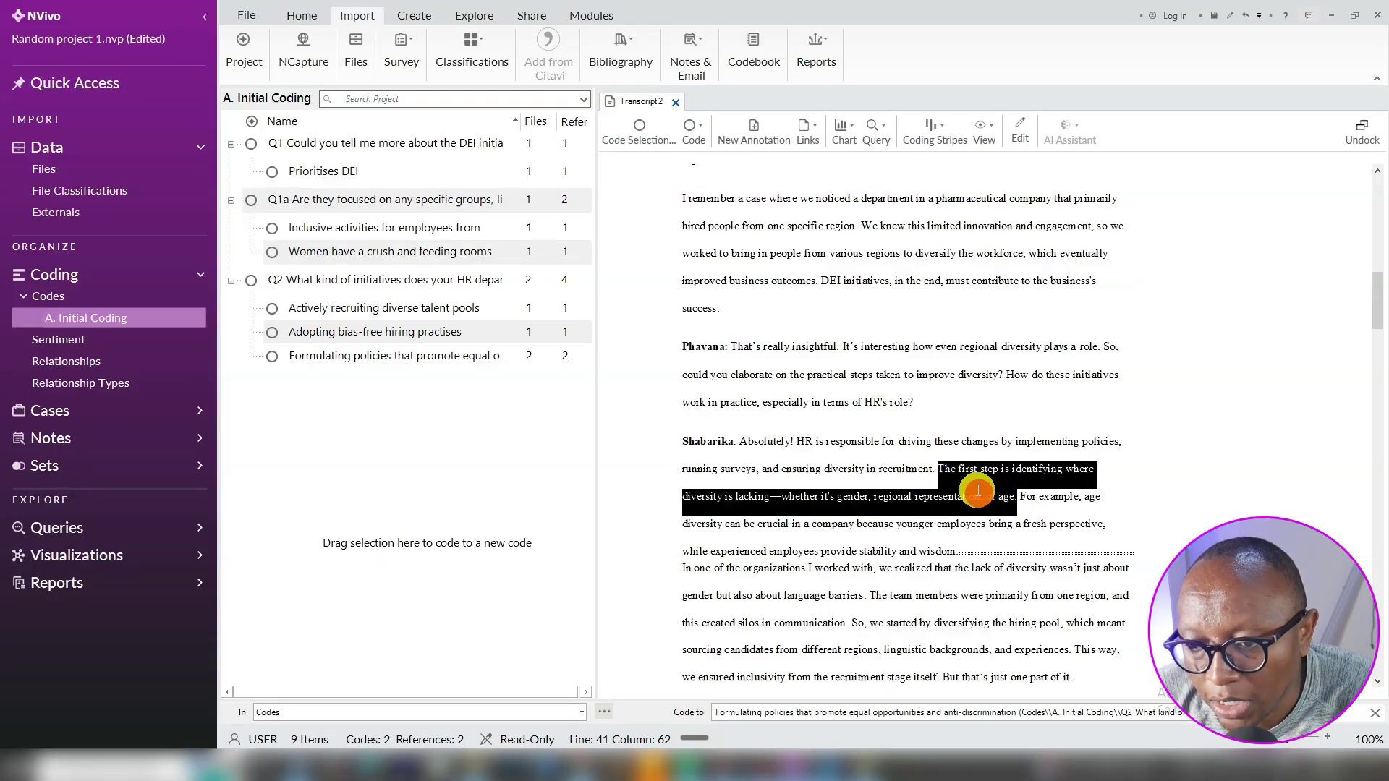
{"action": "right_click", "coordinate": [979, 491]}
{"action": "left_click", "coordinate": [1029, 217]}
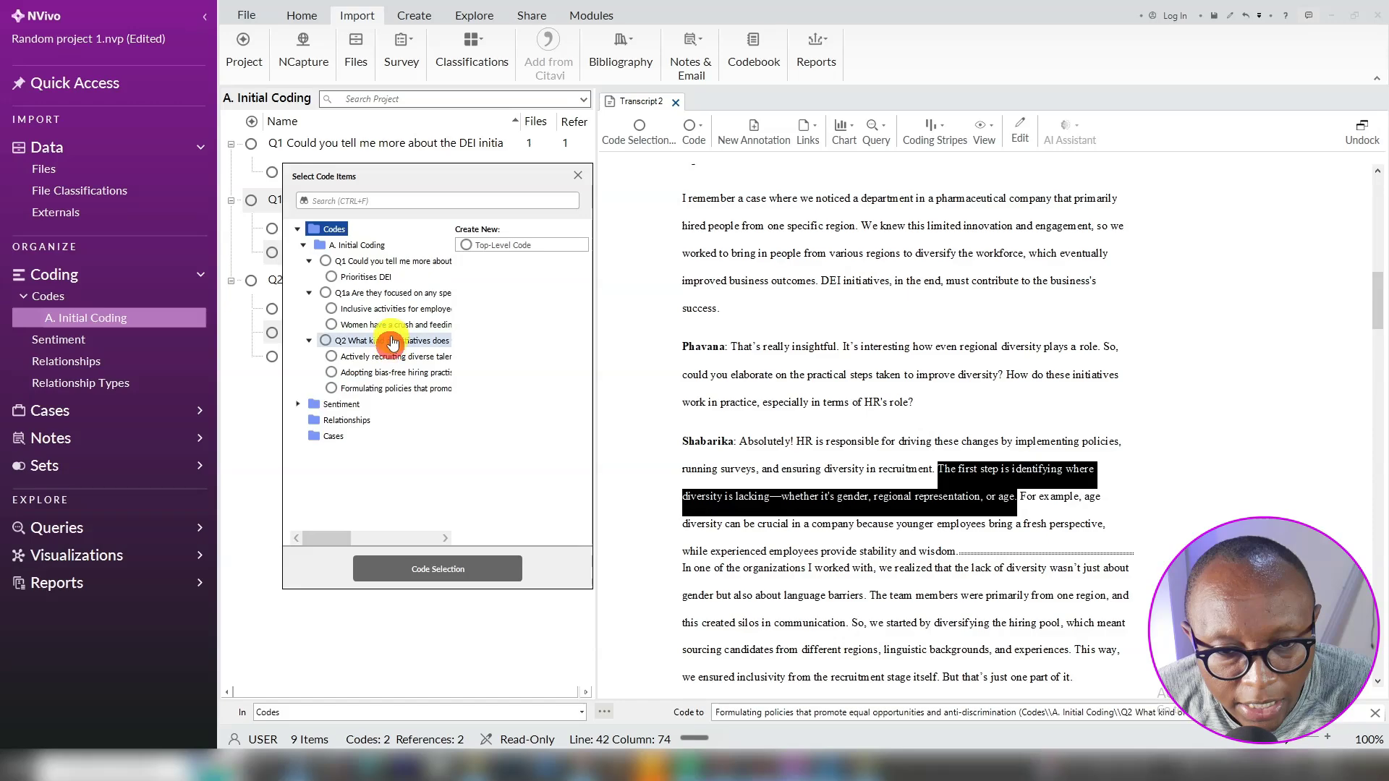
{"action": "left_click", "coordinate": [391, 345]}
{"action": "left_click", "coordinate": [495, 246]}
{"action": "key", "text": "ctrl+super+space"}
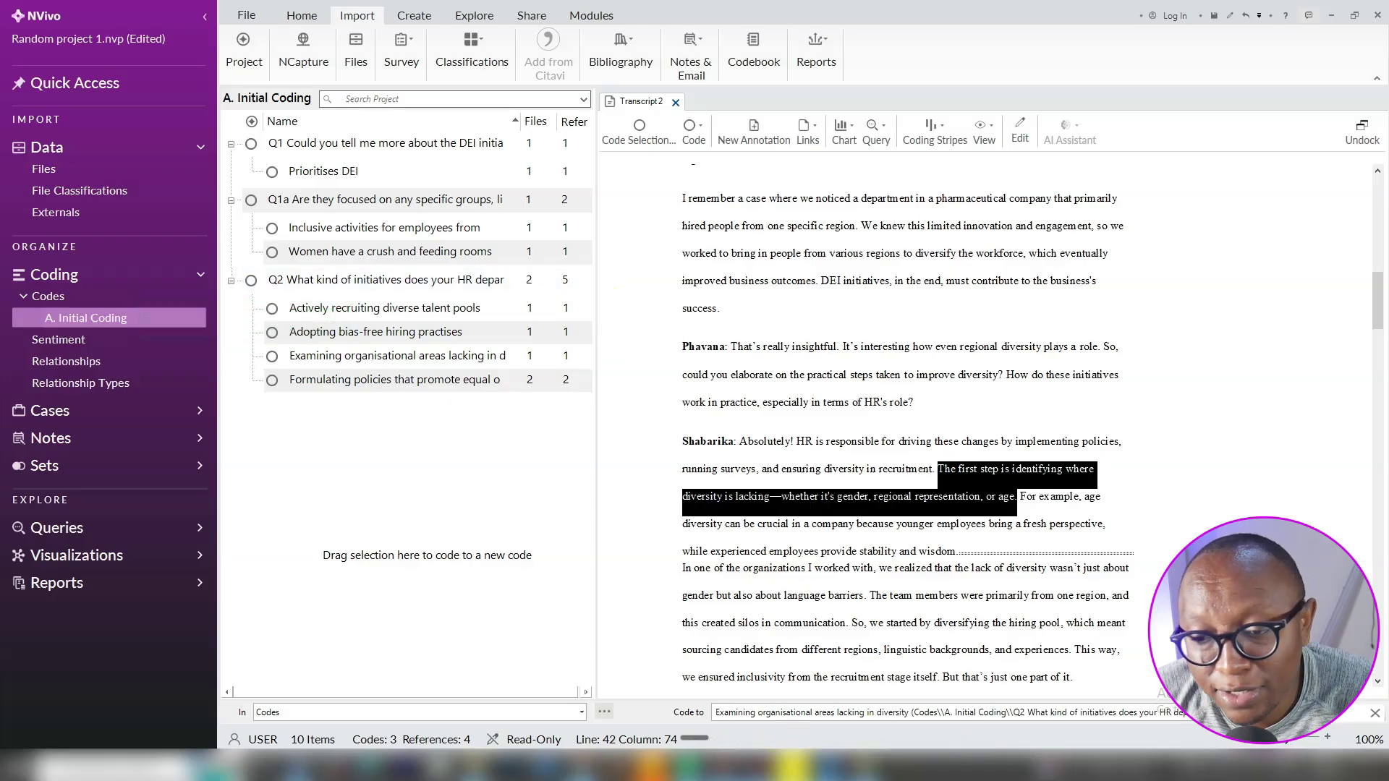
Turn on coding highlights in the transcript and scroll through the coded passages
{"action": "scroll", "coordinate": [901, 473], "scroll_direction": "down", "scroll_amount": 1}
{"action": "scroll", "coordinate": [901, 474], "scroll_direction": "up", "scroll_amount": 3}
{"action": "left_click", "coordinate": [986, 134]}
{"action": "left_click", "coordinate": [1014, 193]}
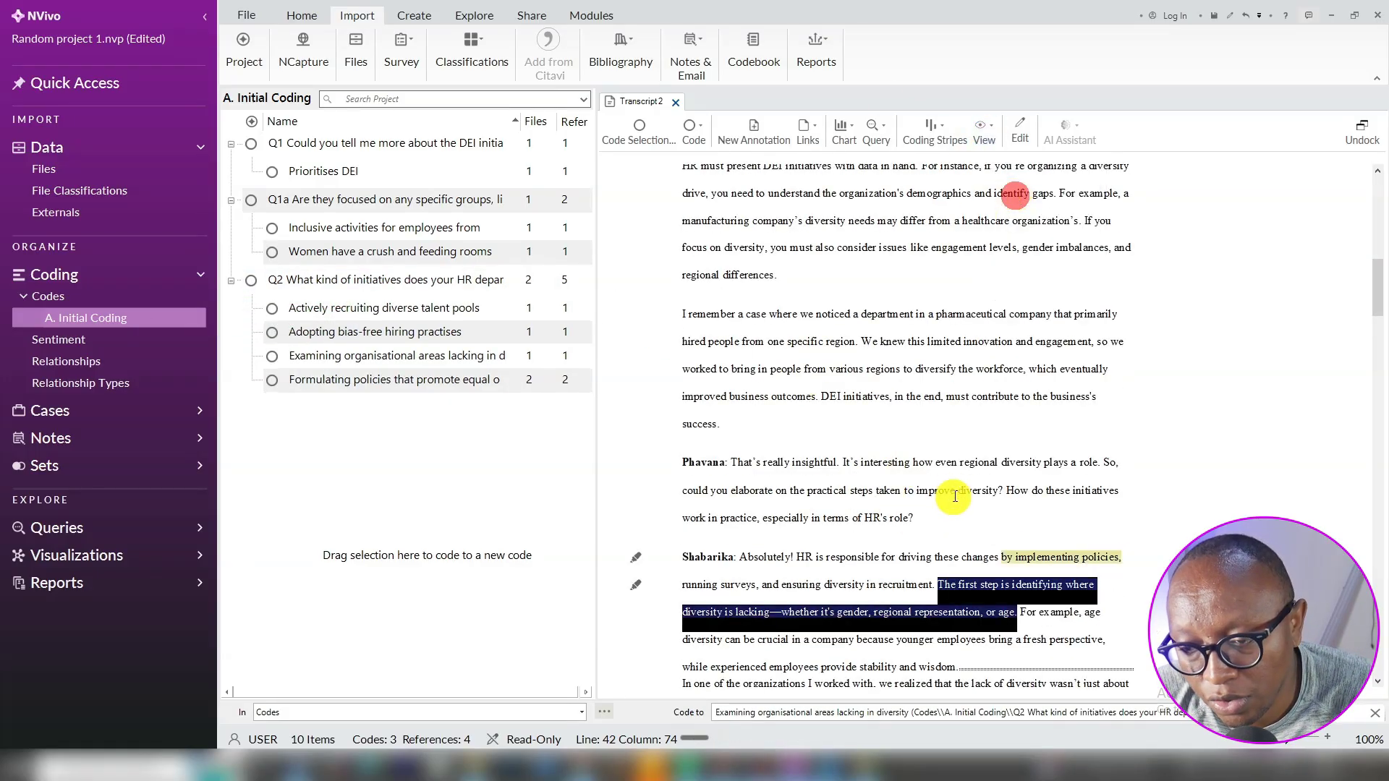
{"action": "scroll", "coordinate": [941, 485], "scroll_direction": "down", "scroll_amount": 3}
{"action": "left_click", "coordinate": [957, 484]}
{"action": "scroll", "coordinate": [1034, 492], "scroll_direction": "down", "scroll_amount": 4}
{"action": "scroll", "coordinate": [1049, 489], "scroll_direction": "down", "scroll_amount": 5}
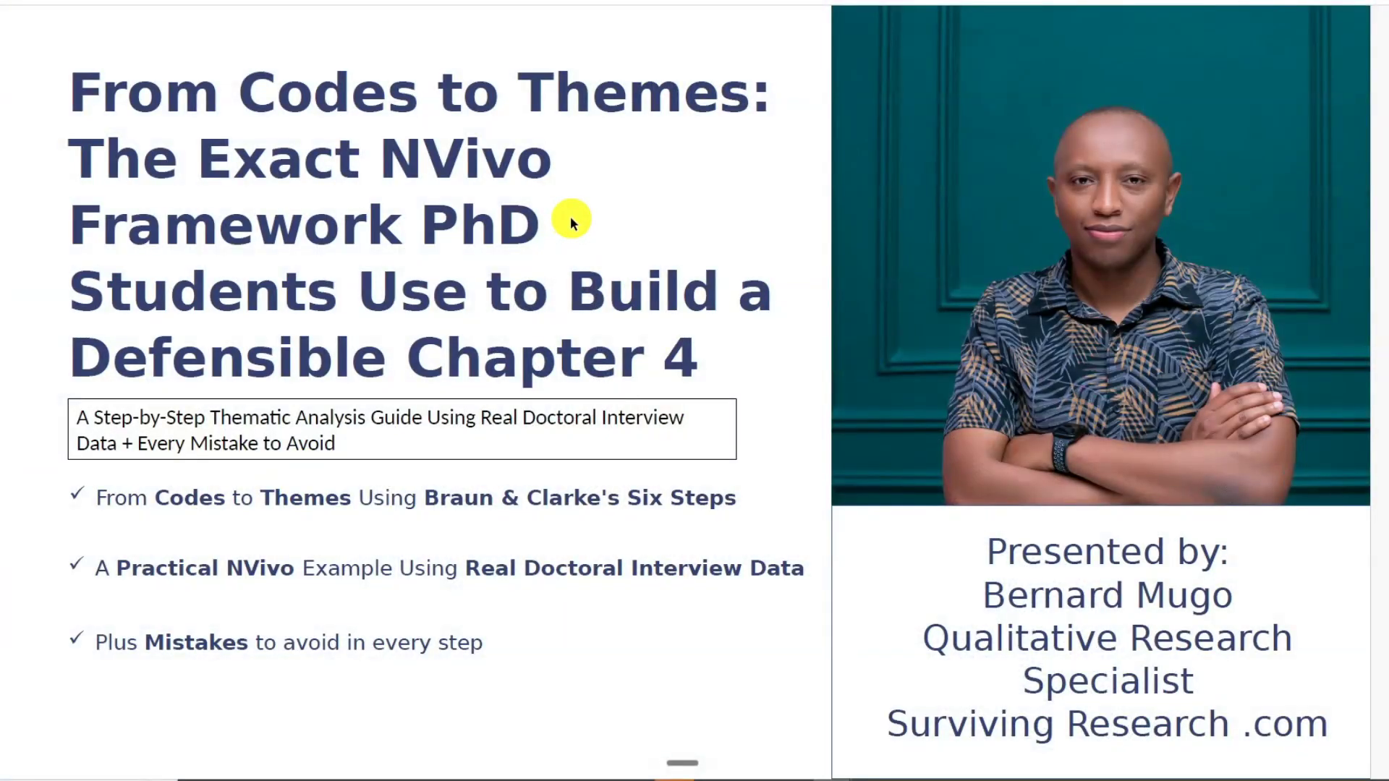
{"action": "key", "text": "Right"}
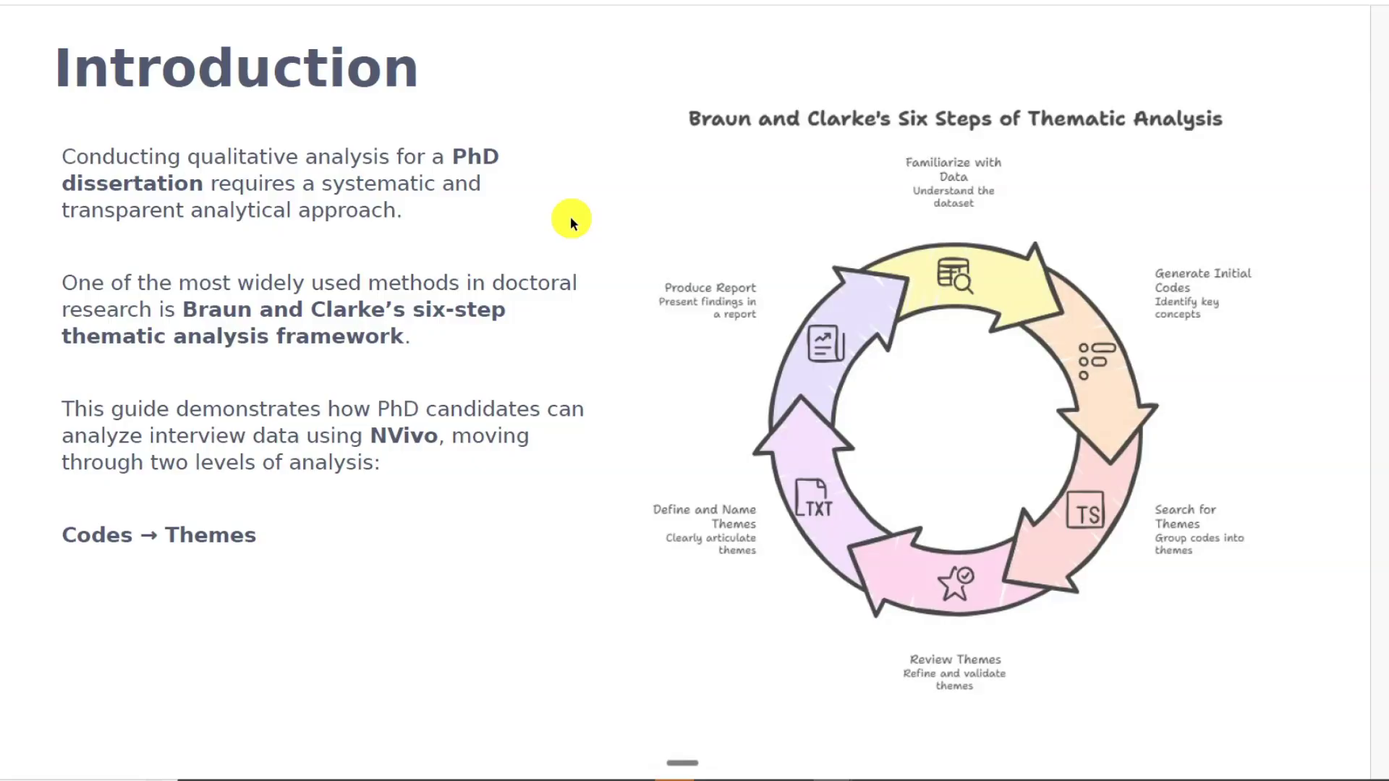
{"action": "key", "text": "Right"}
{"action": "key", "text": "Right"}
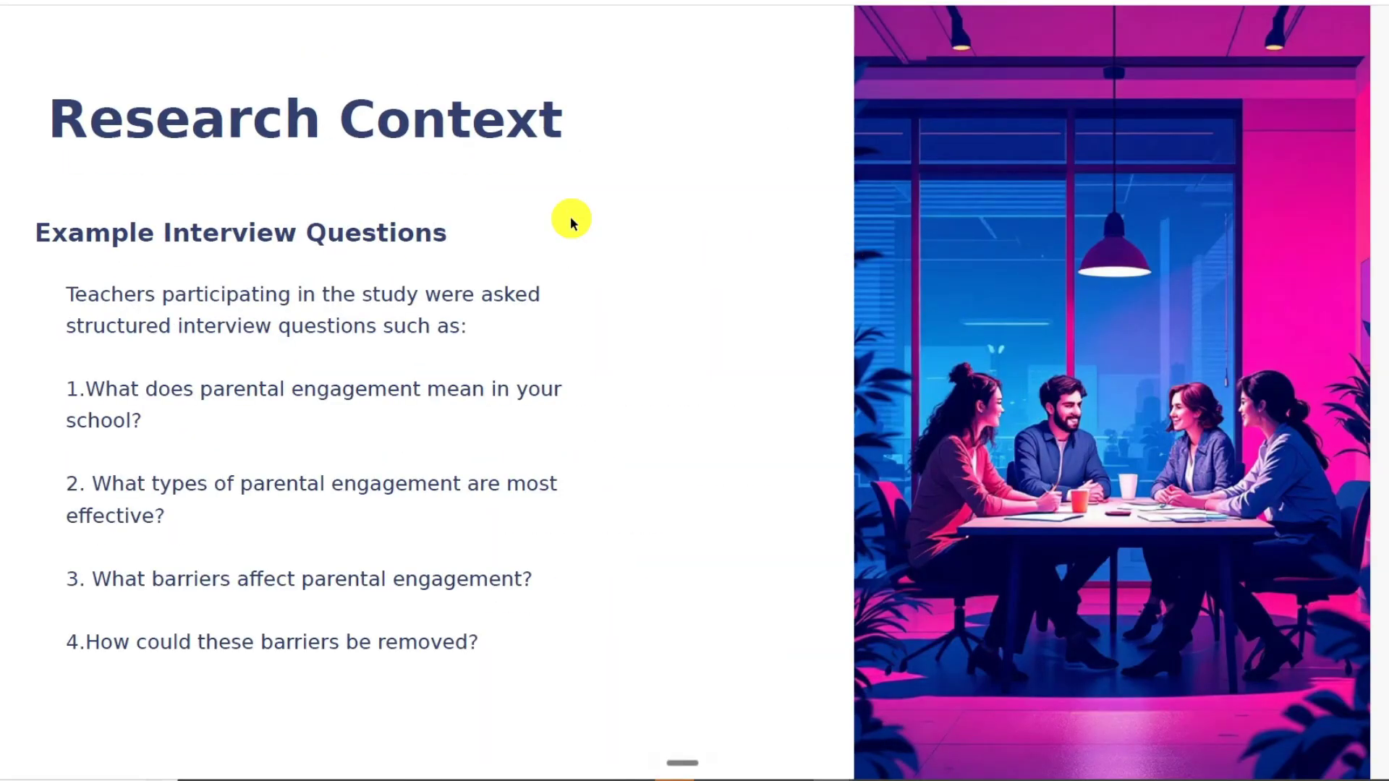
{"action": "key", "text": "Right"}
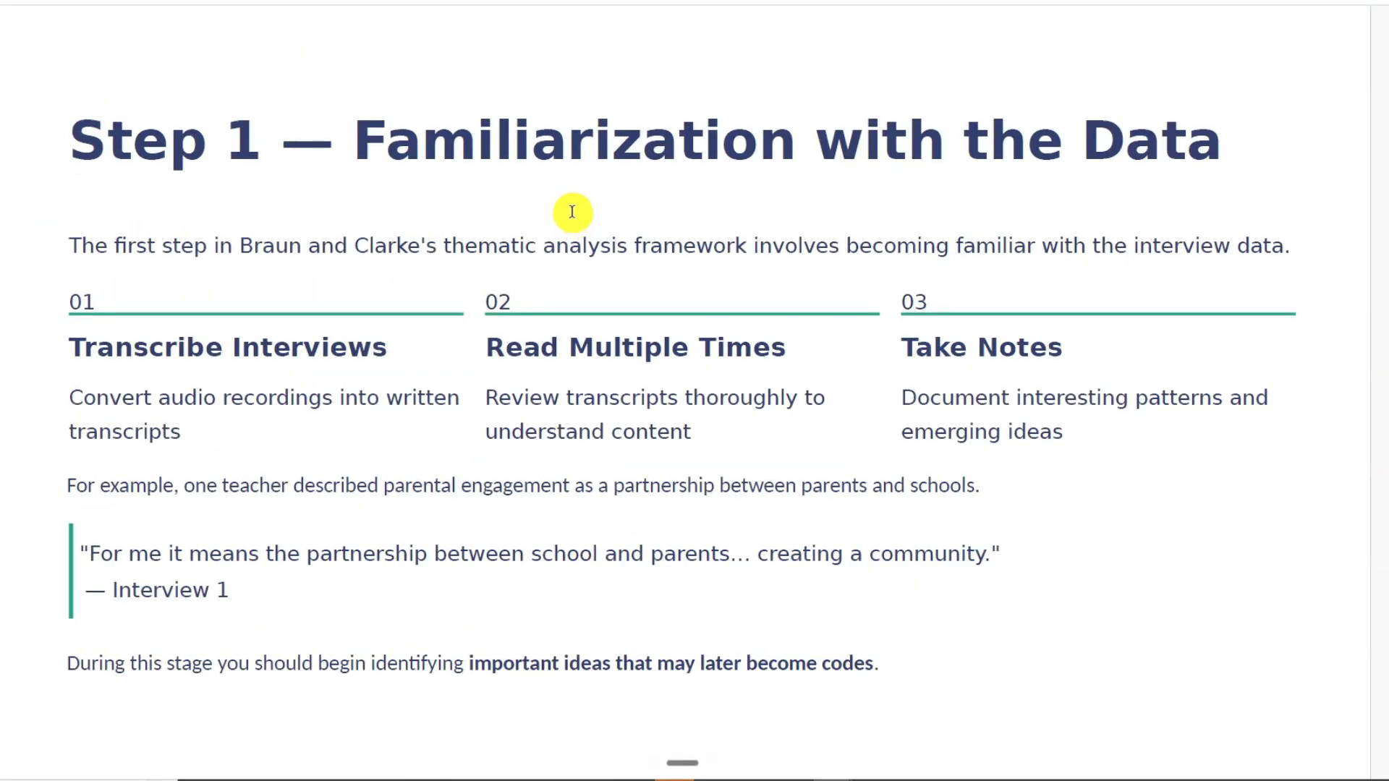
{"action": "key", "text": "Right"}
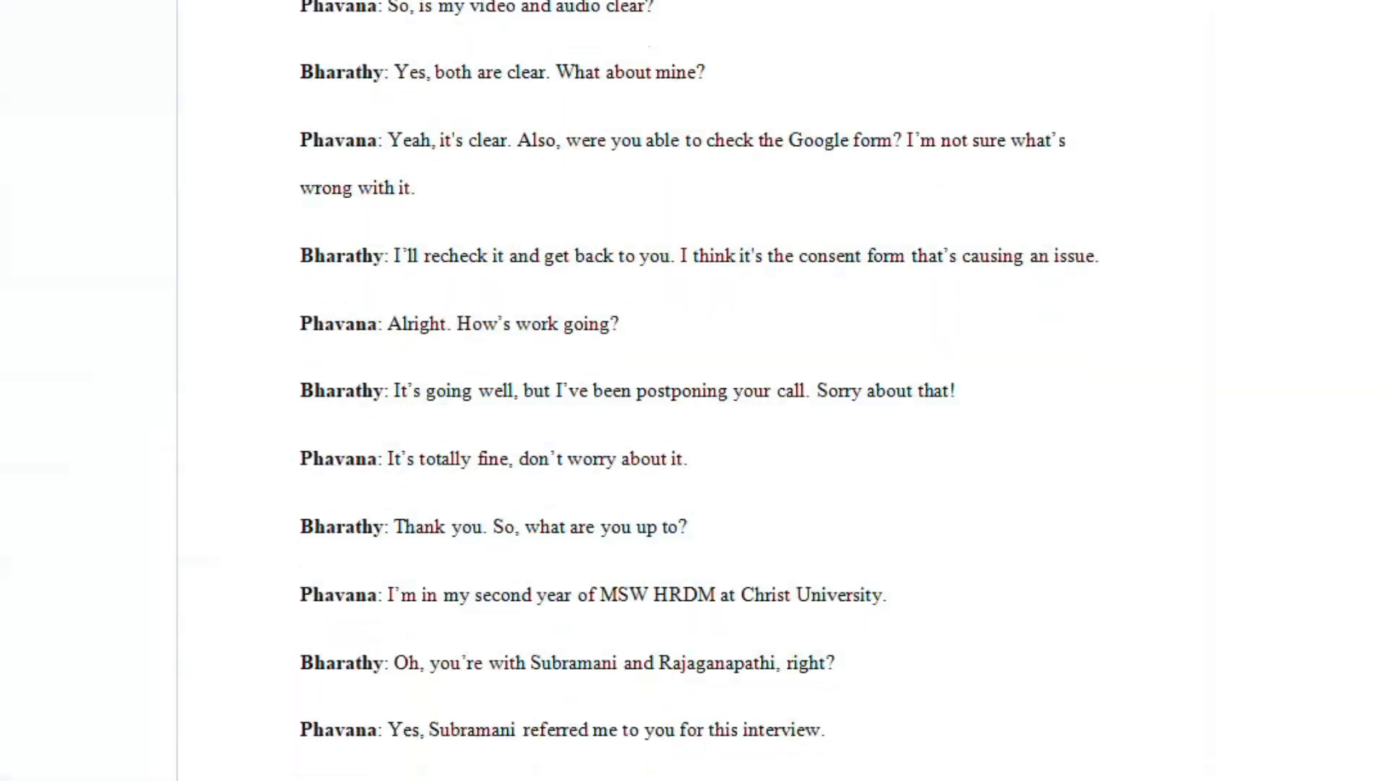
{"action": "scroll", "coordinate": [695, 390], "scroll_direction": "down", "scroll_amount": 10}
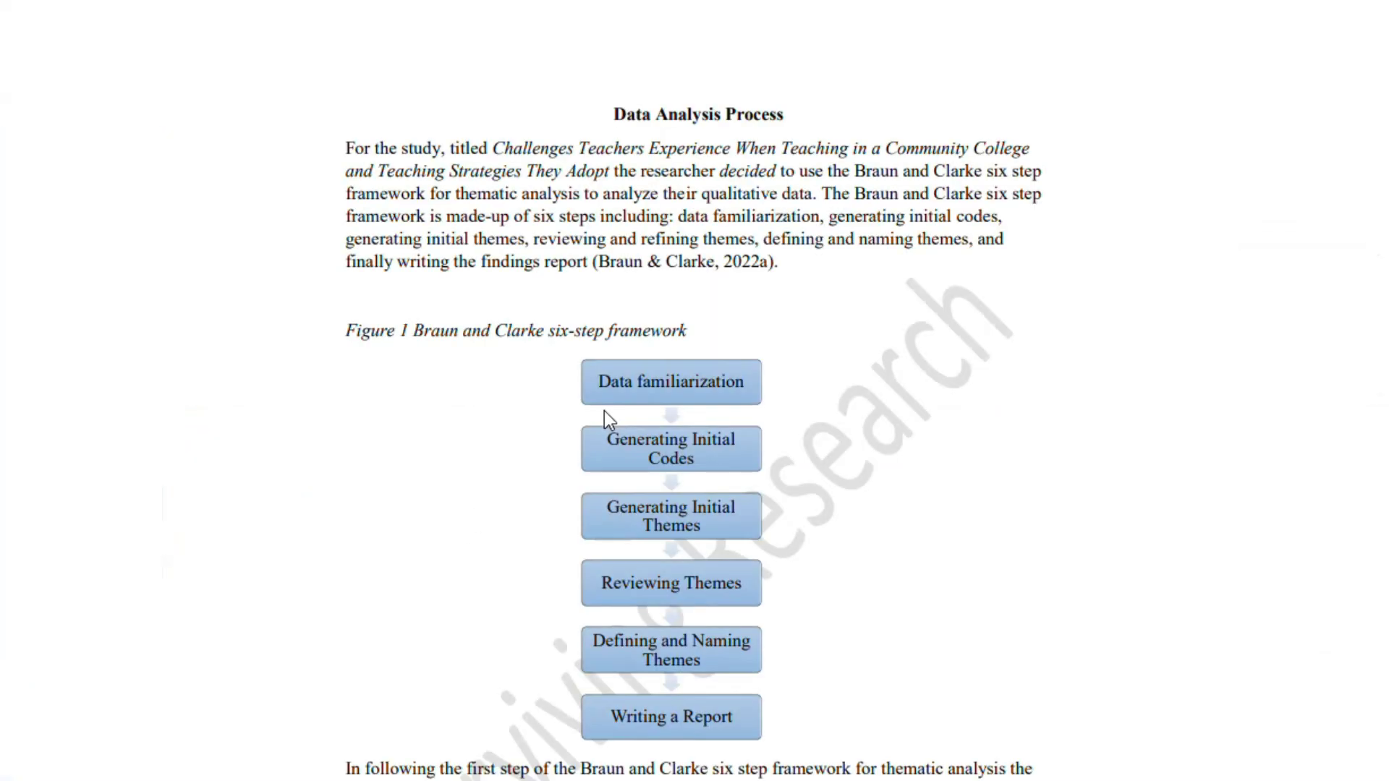
{"action": "scroll", "coordinate": [605, 411], "scroll_direction": "down", "scroll_amount": 6}
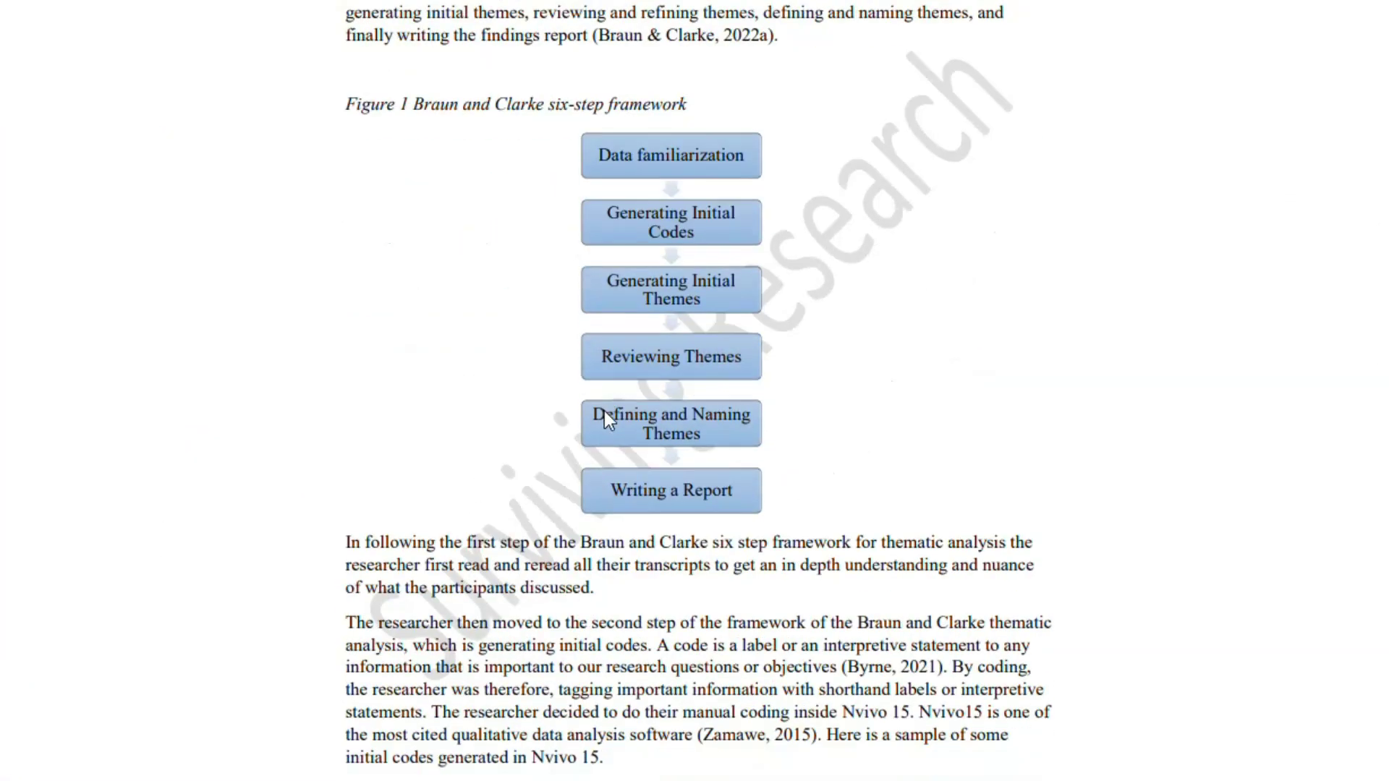
{"action": "scroll", "coordinate": [605, 411], "scroll_direction": "down", "scroll_amount": 10}
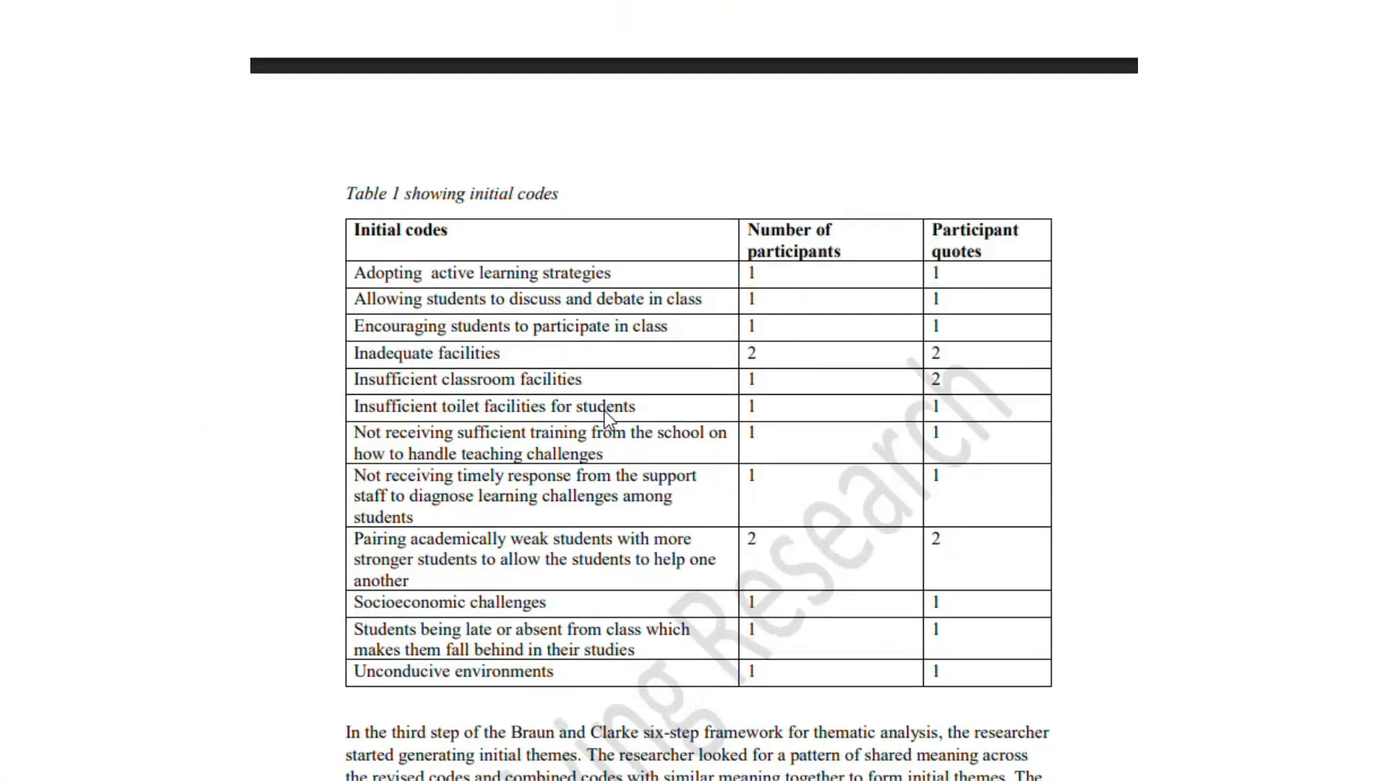